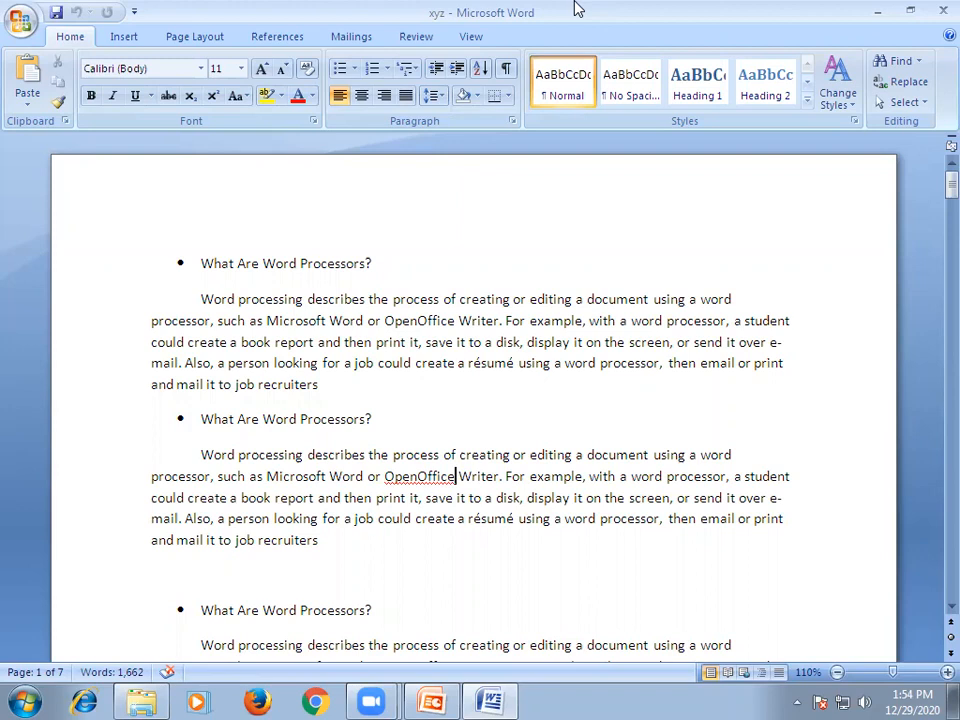
- Minimize the xyz document and look for Microsoft Office Word 2007 among the installed Microsoft Office programs
click(870, 10)
click(866, 9)
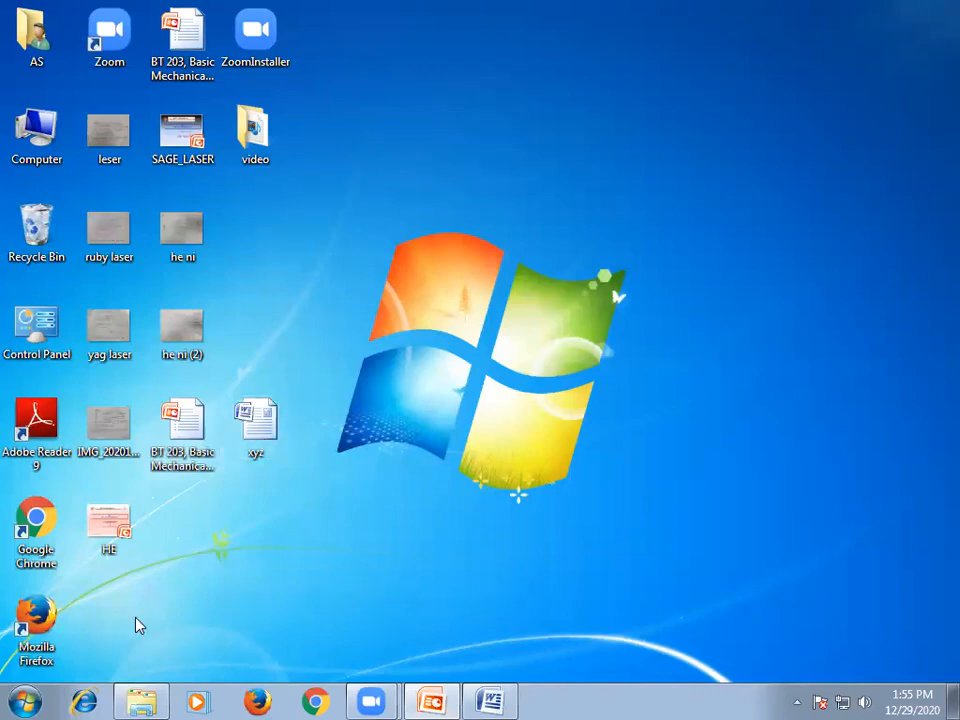
click(25, 700)
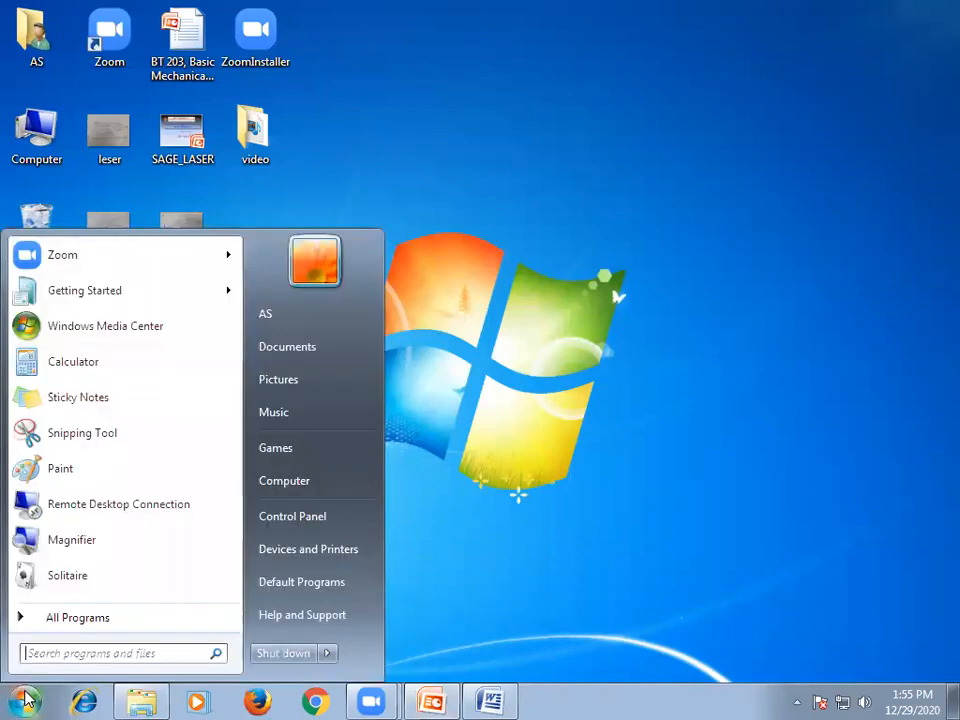
click(78, 620)
click(78, 620)
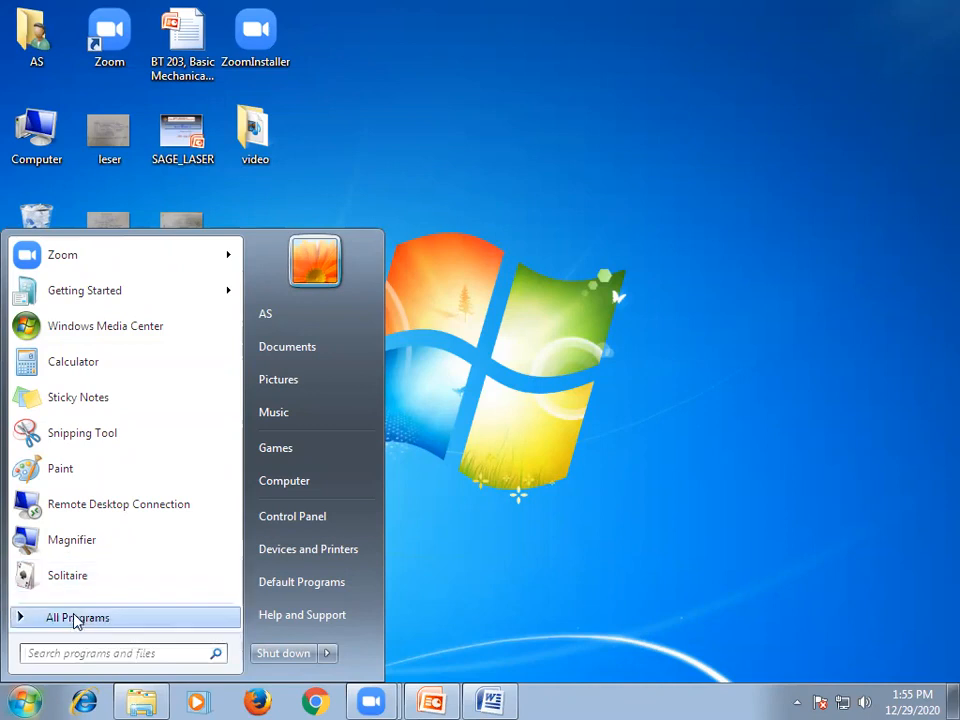
click(79, 620)
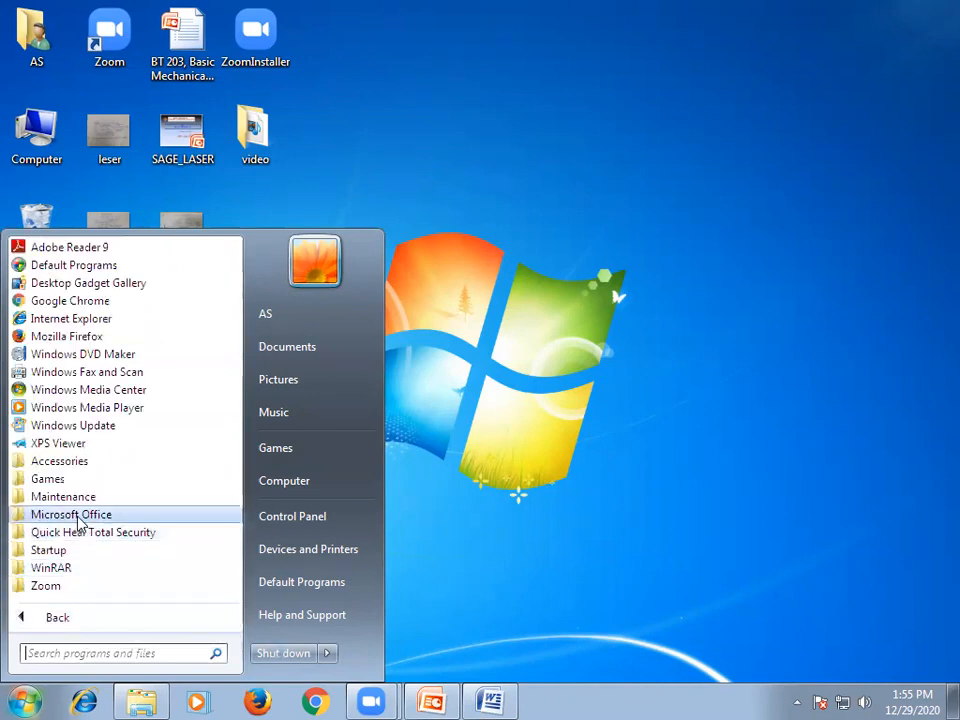
click(105, 519)
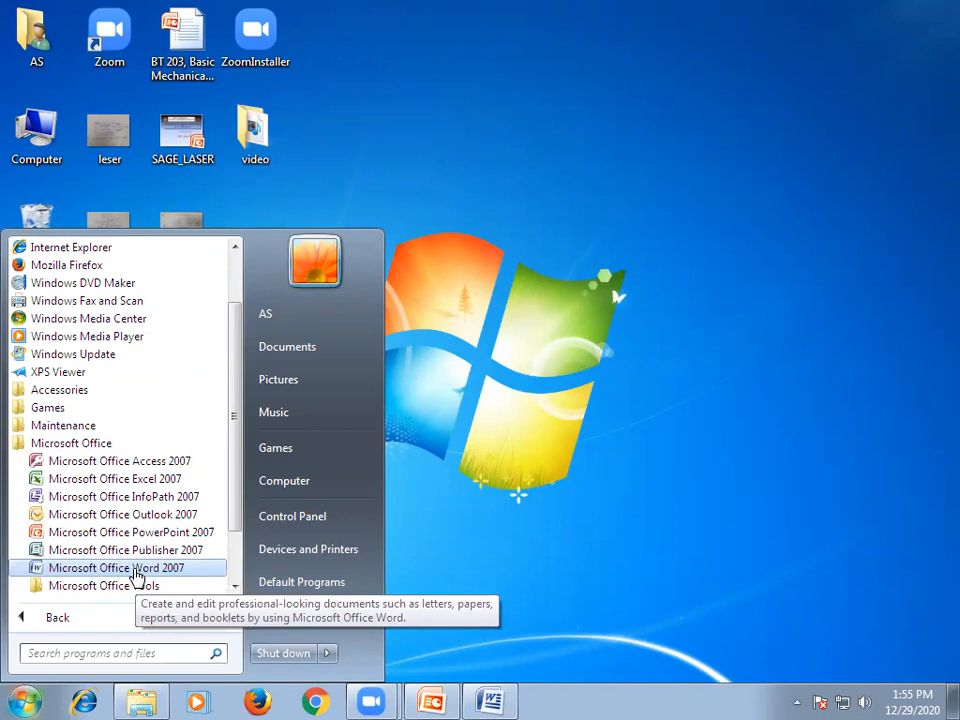
click(717, 430)
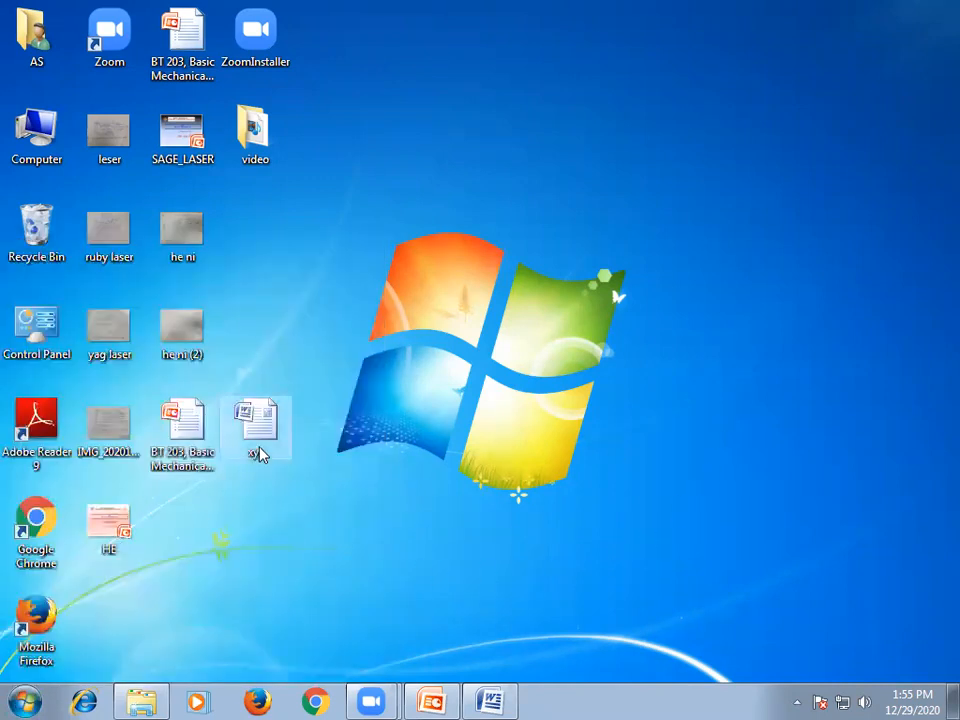
- View the general file properties of the xyz Word document on the desktop, and close them without changes
mouse_move(258, 455)
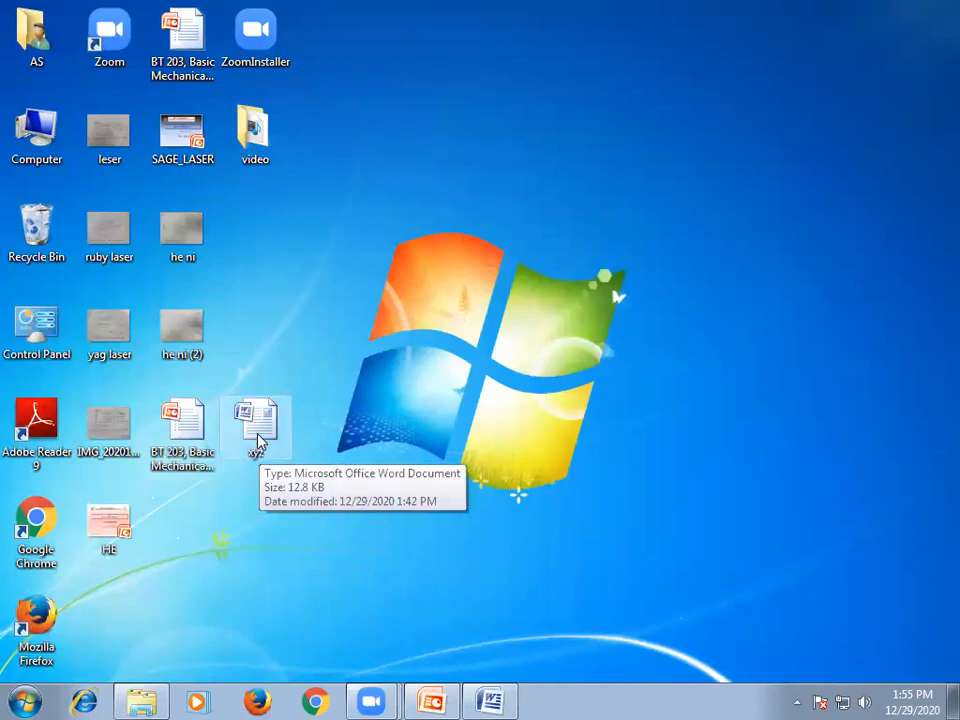
right_click(258, 440)
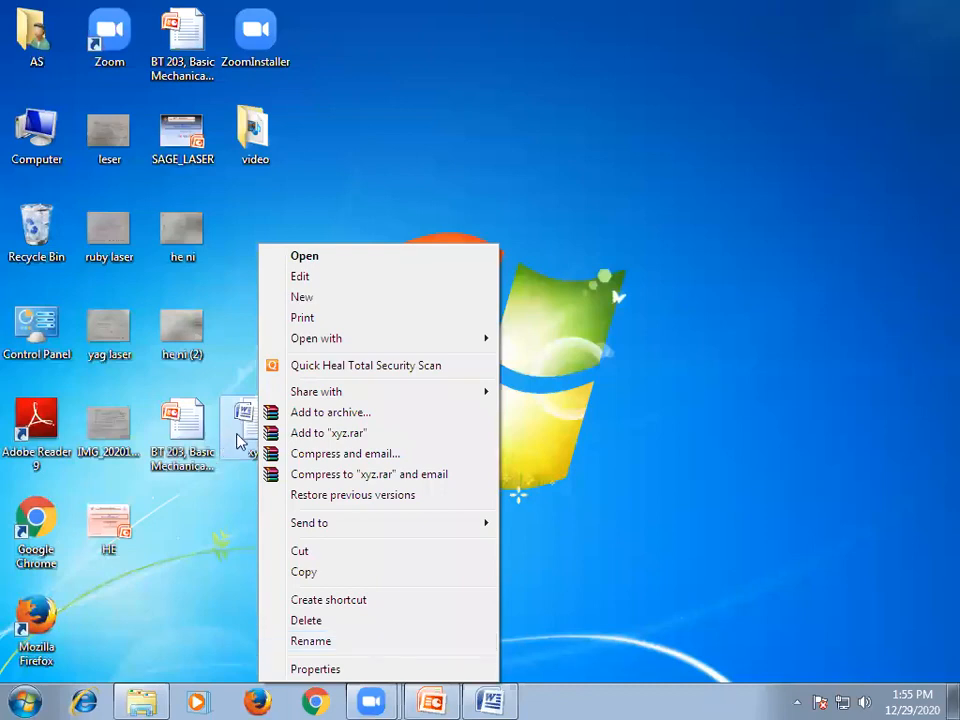
click(305, 672)
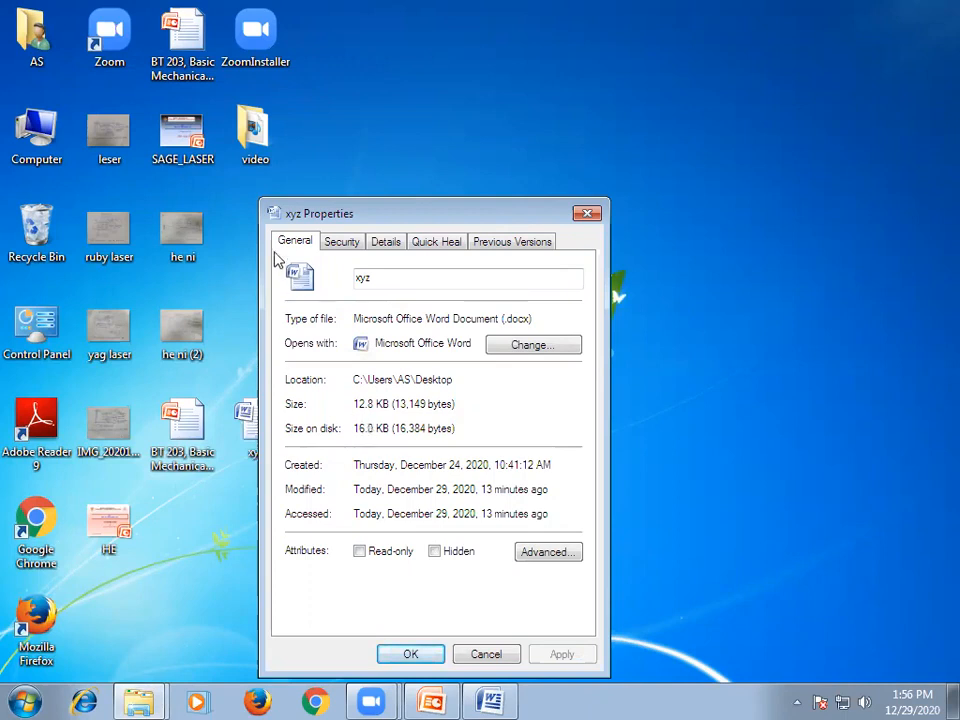
click(375, 278)
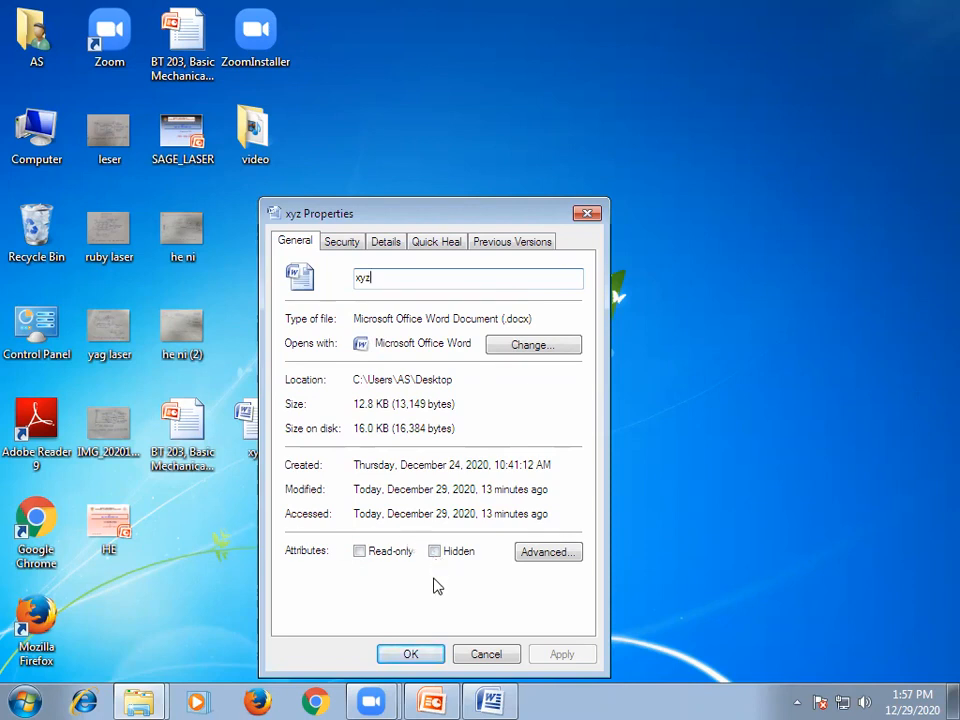
click(586, 213)
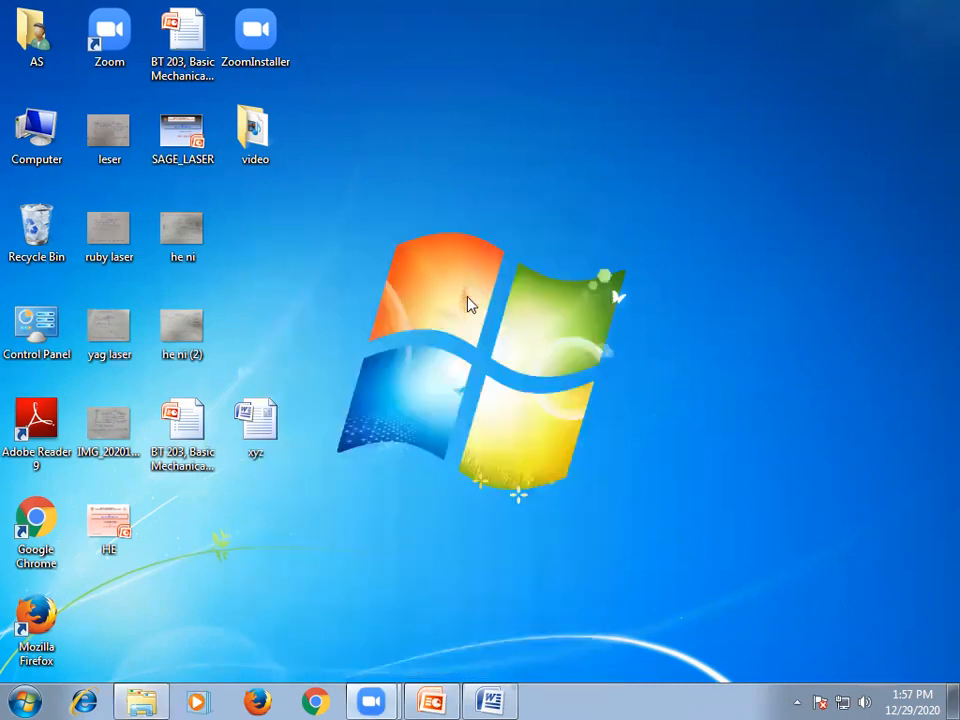
- View the general file properties of the leser image on the desktop, and close them without changes
right_click(102, 142)
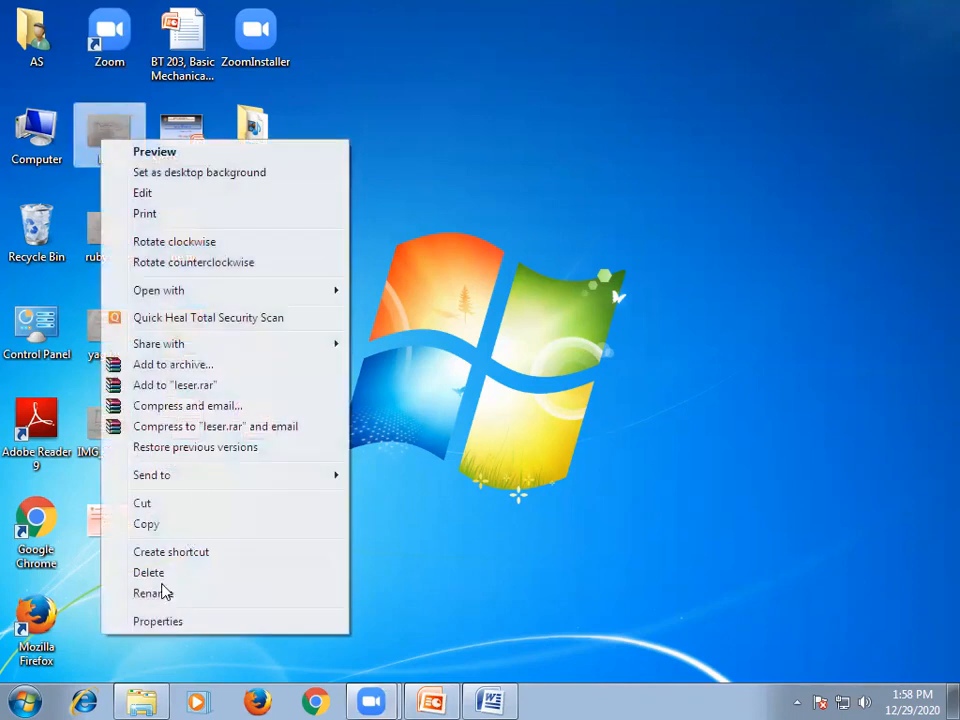
click(148, 622)
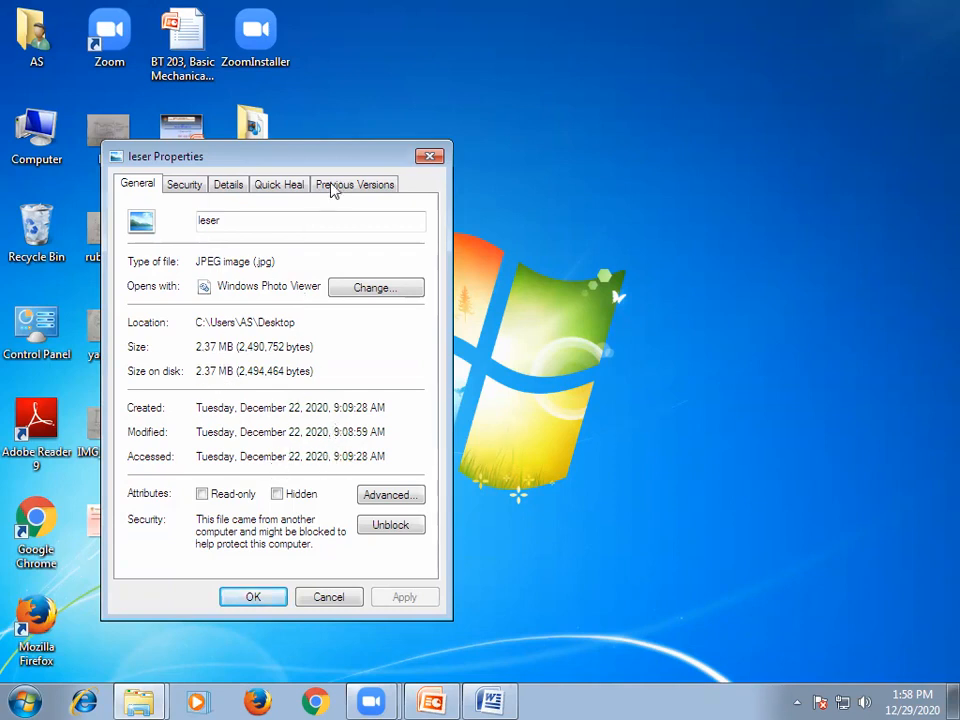
click(429, 155)
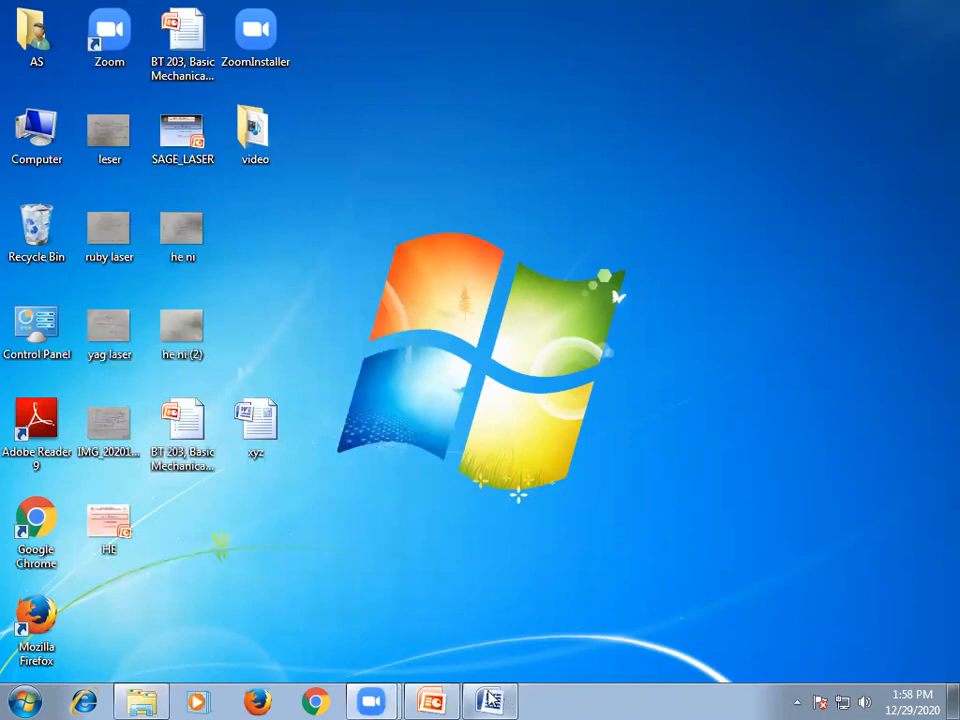
- Return to the xyz document and look through its "What Are Word Processors?" sections, selecting one heading with its paragraph on page 4
click(491, 700)
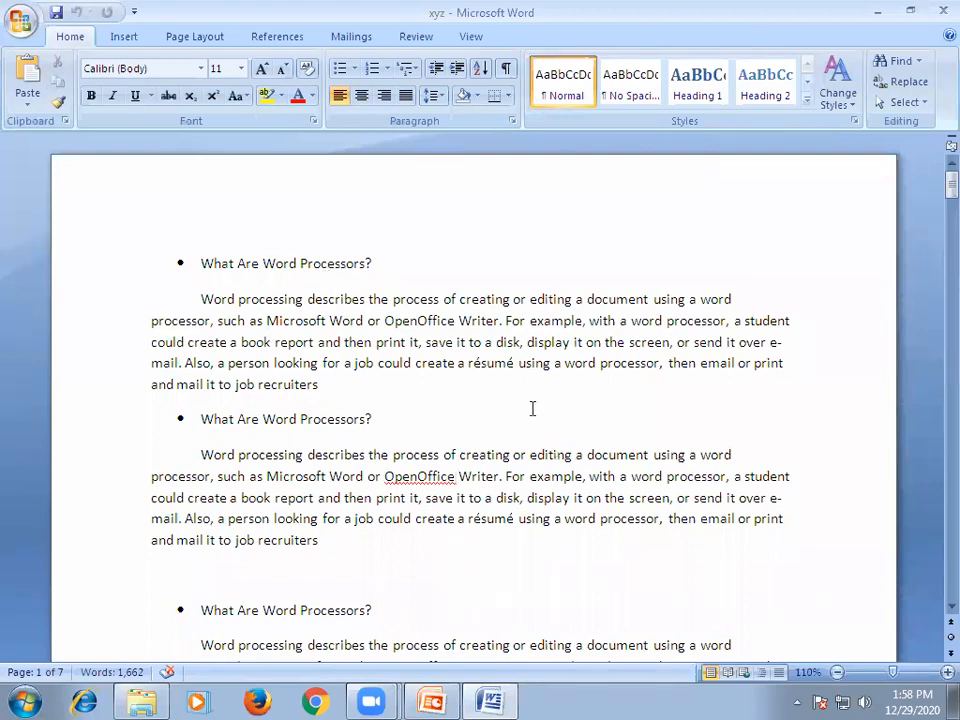
scroll(531, 407, down, 3)
scroll(531, 407, down, 15)
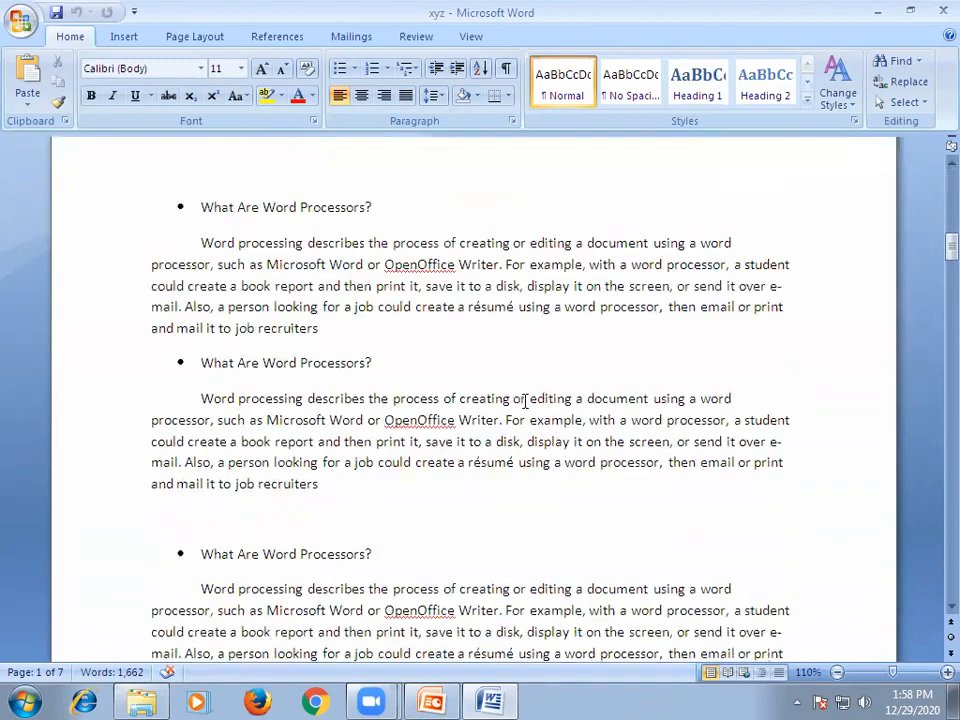
scroll(522, 397, down, 5)
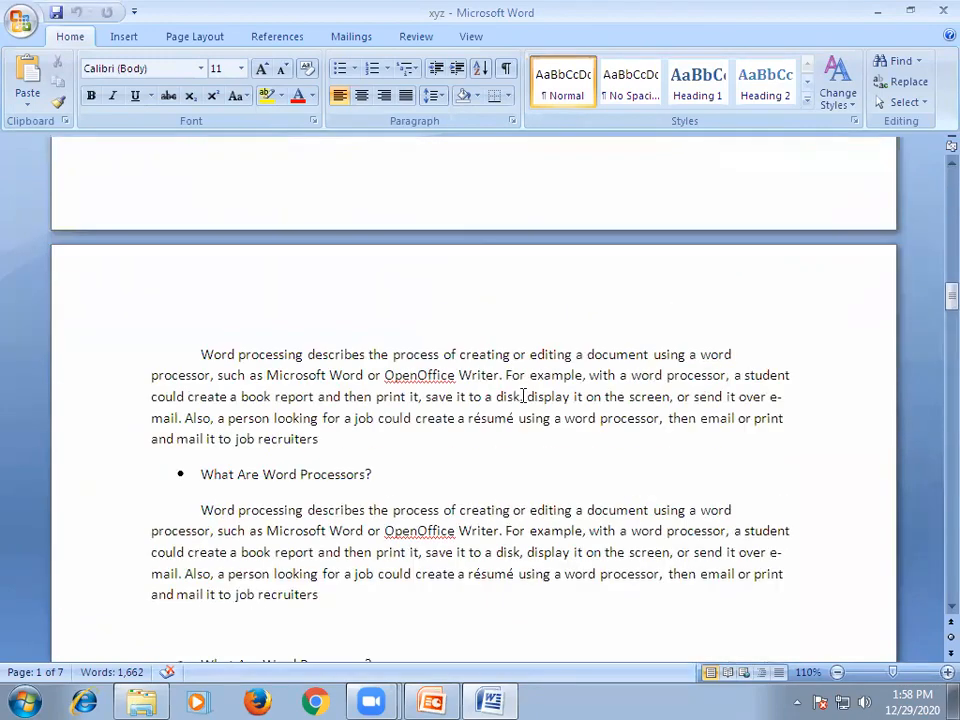
scroll(522, 397, down, 8)
scroll(522, 395, down, 10)
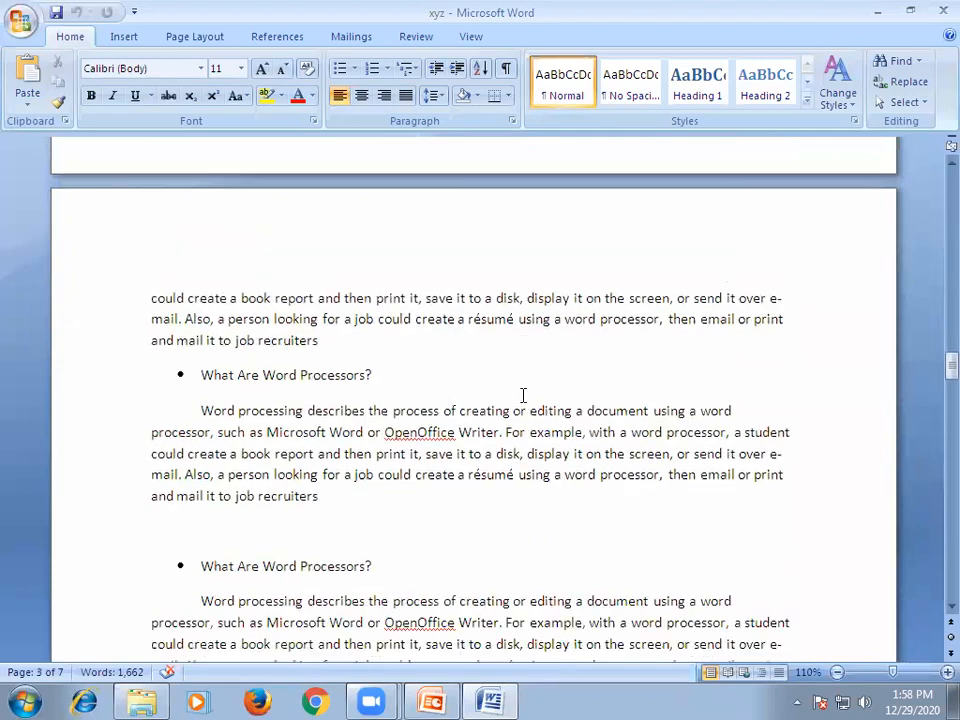
scroll(522, 395, down, 4)
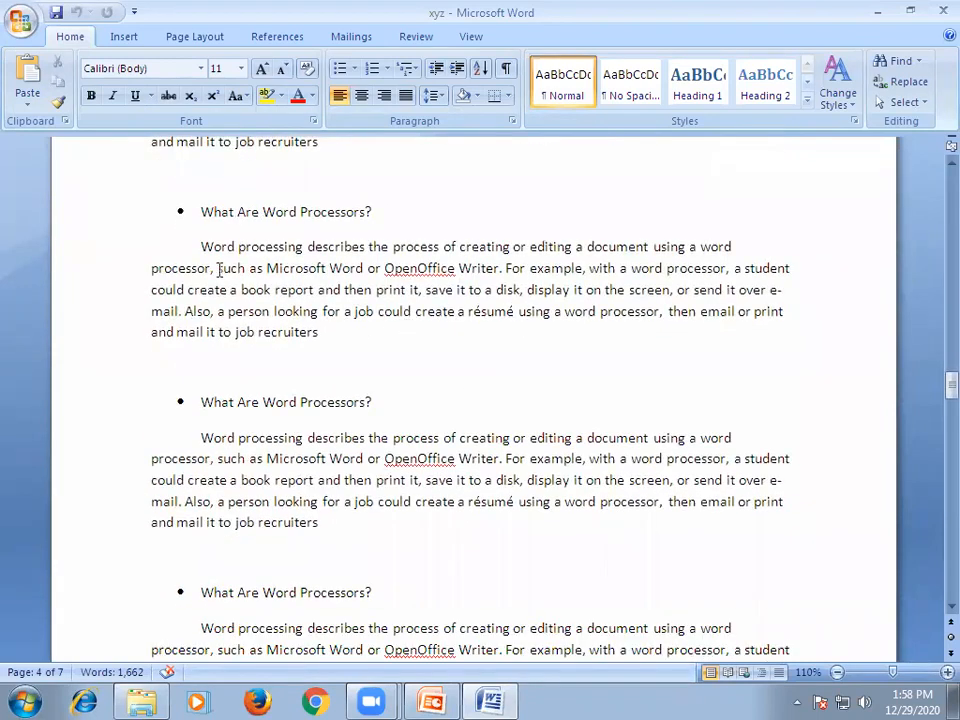
drag(200, 212, 373, 330)
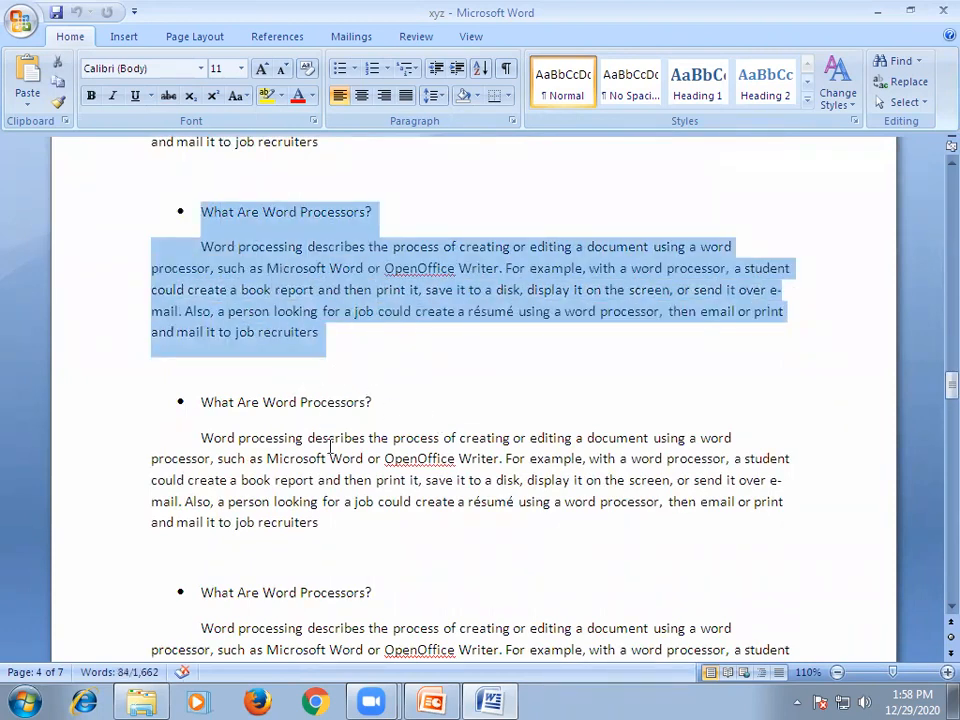
scroll(341, 474, down, 6)
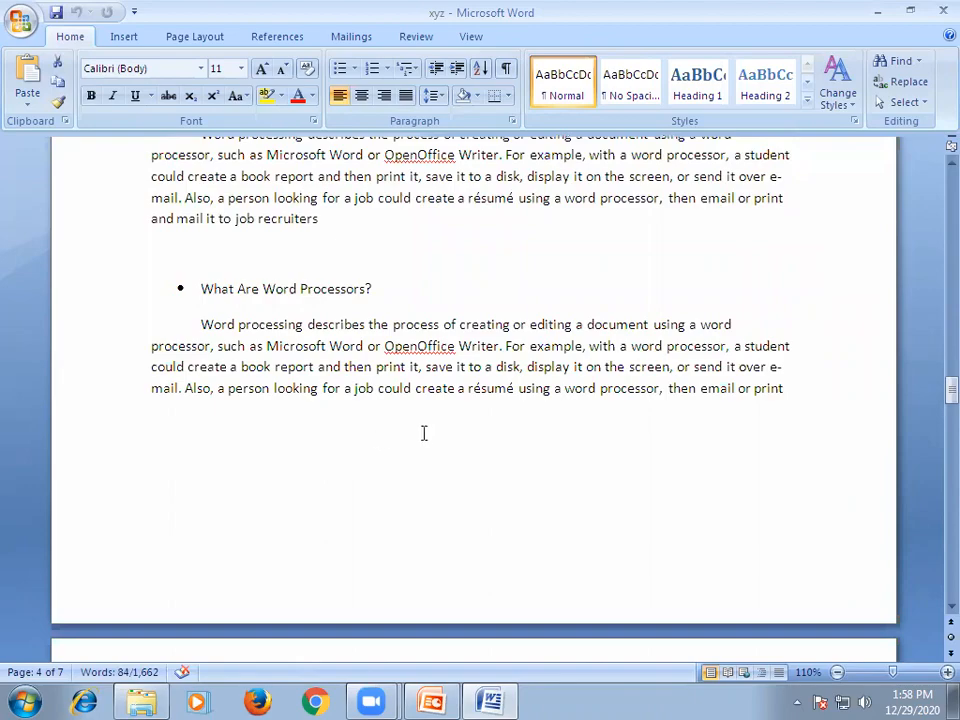
scroll(441, 444, up, 17)
scroll(440, 438, up, 14)
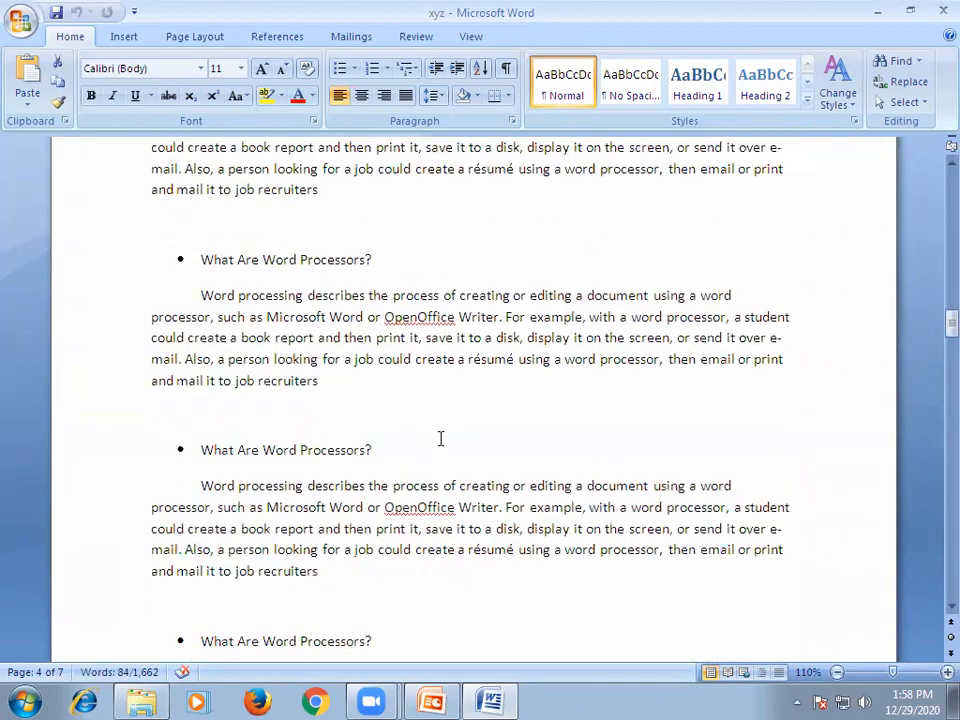
scroll(441, 439, up, 11)
scroll(440, 438, up, 20)
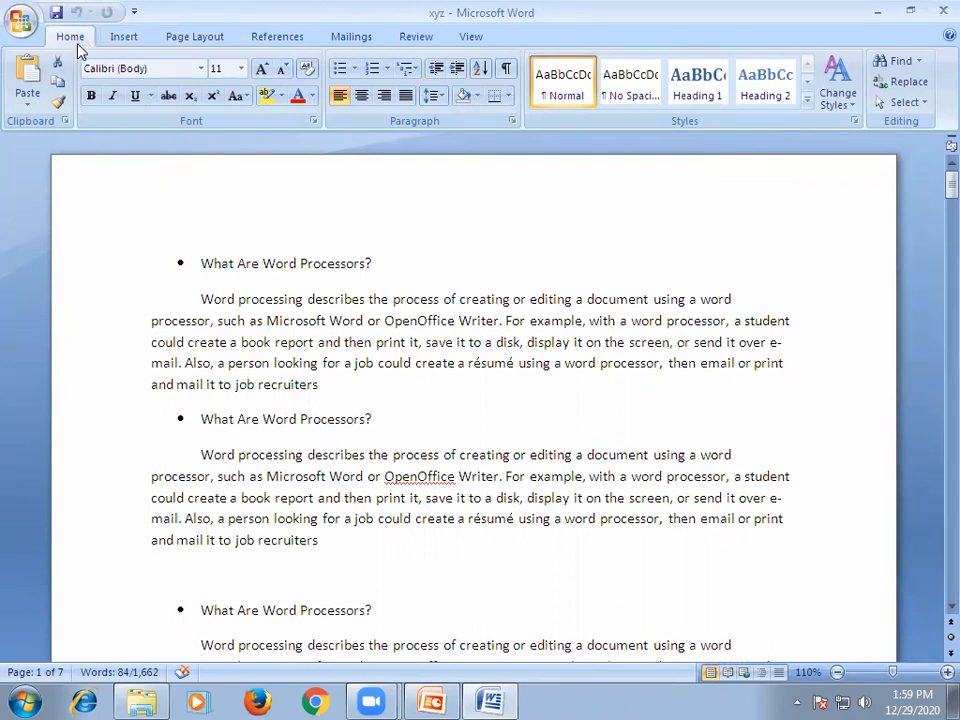
- Examine the document-level commands for saving, printing, preparing, sending and publishing the xyz document without running any
click(20, 21)
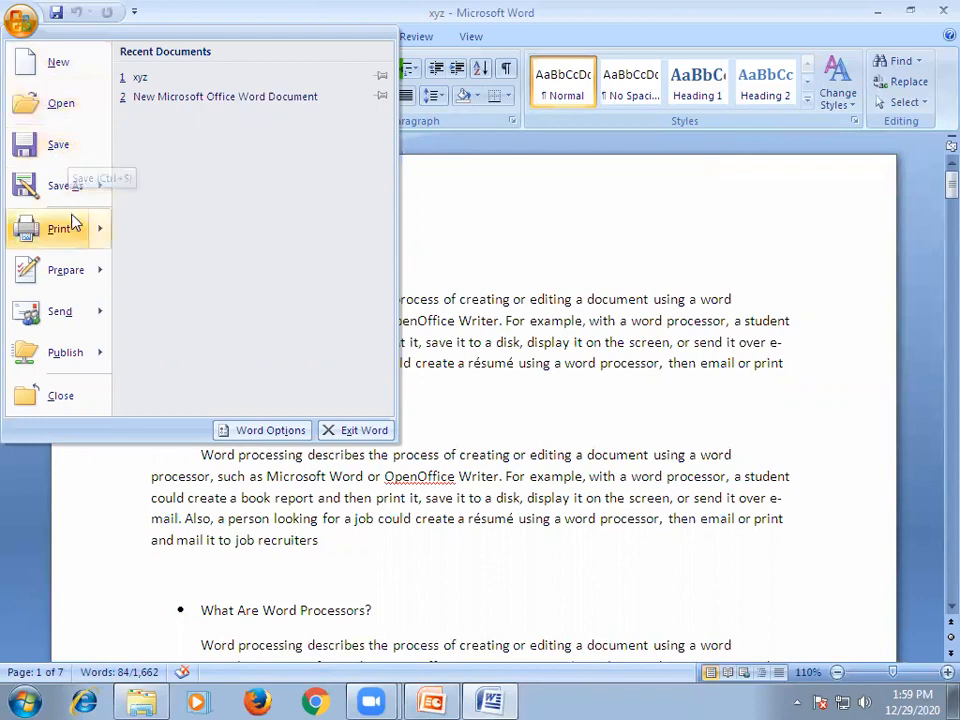
mouse_move(70, 188)
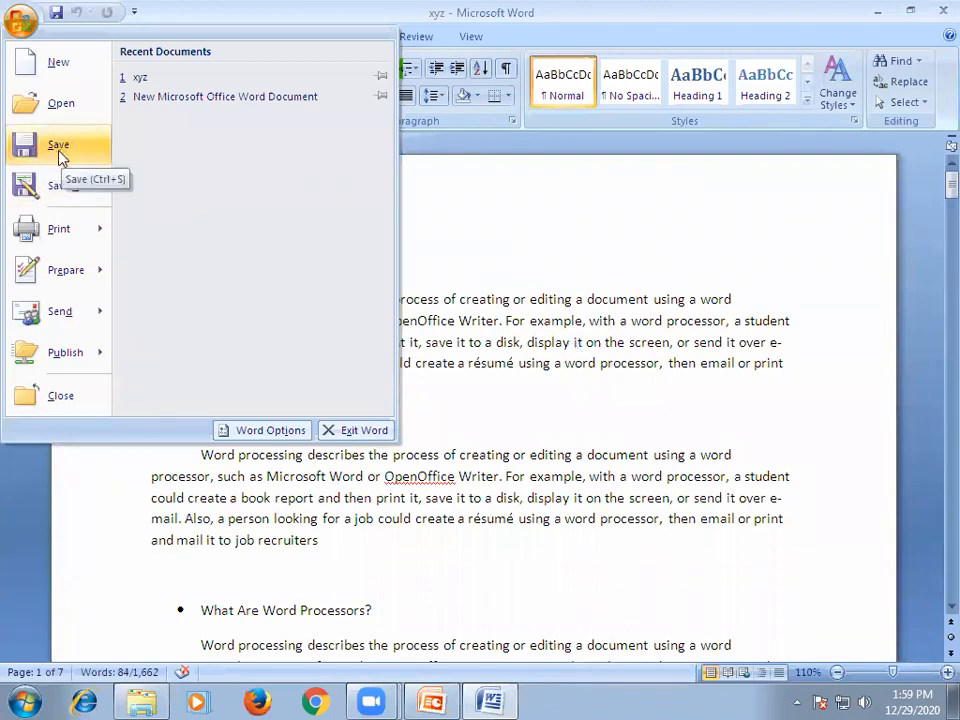
mouse_move(47, 240)
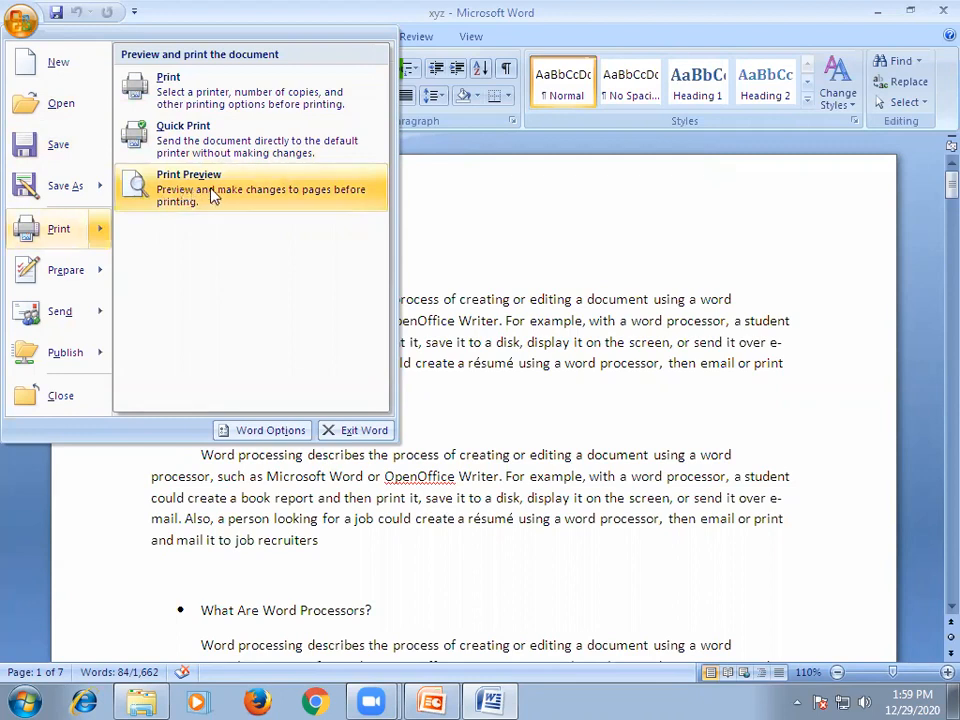
mouse_move(60, 278)
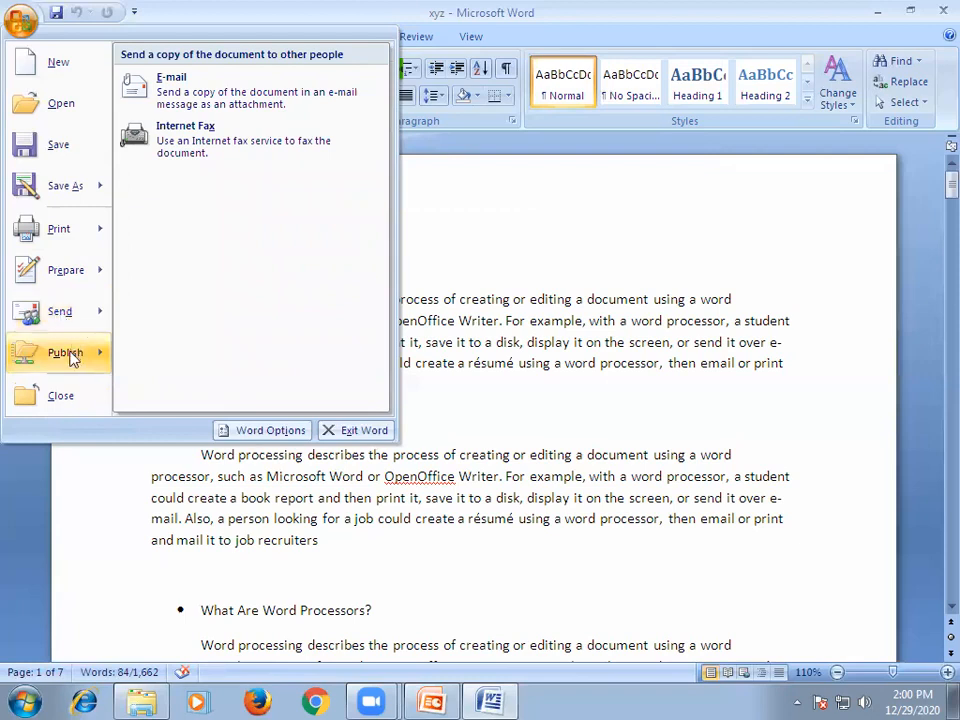
mouse_move(72, 358)
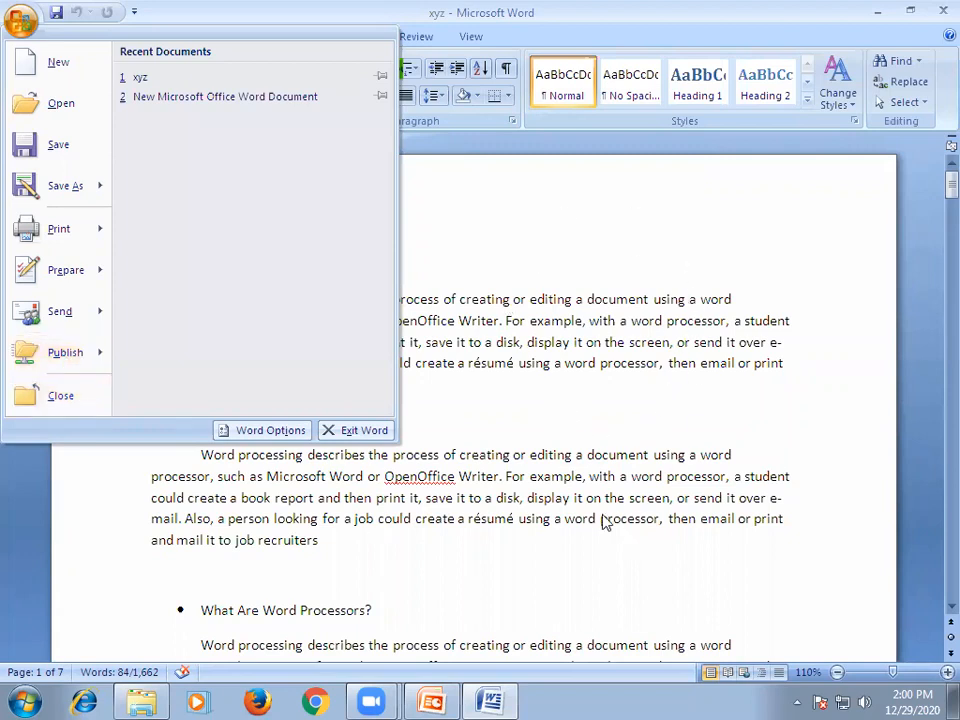
click(489, 215)
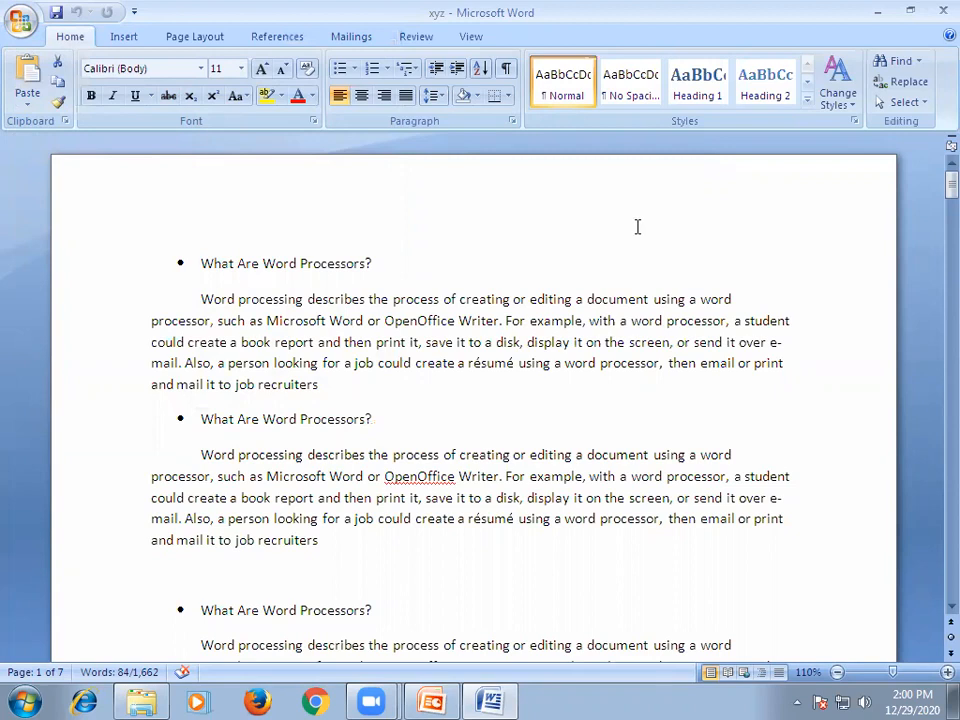
- Close the xyz document and save its changes
click(936, 12)
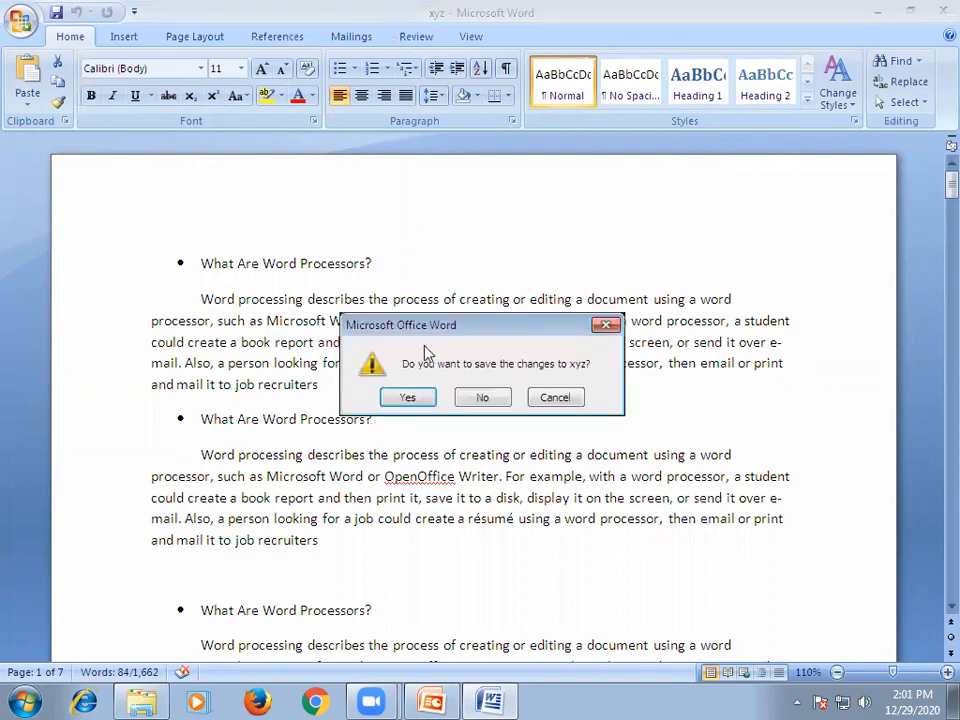
click(392, 401)
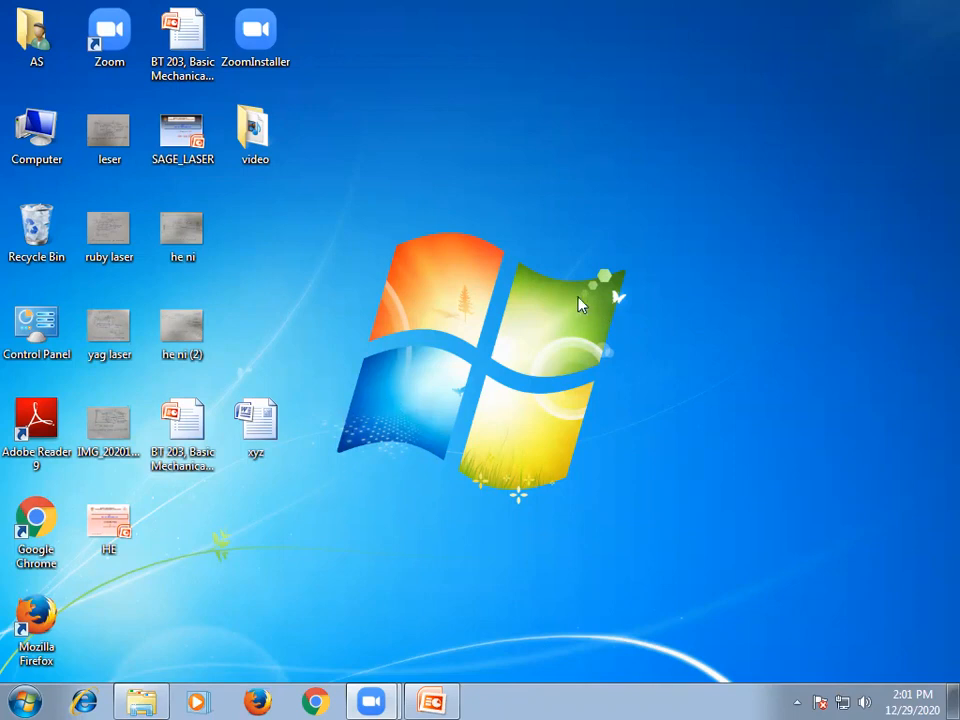
- Launch Microsoft Office Word 2007 from the installed programs to start with a blank document
click(27, 699)
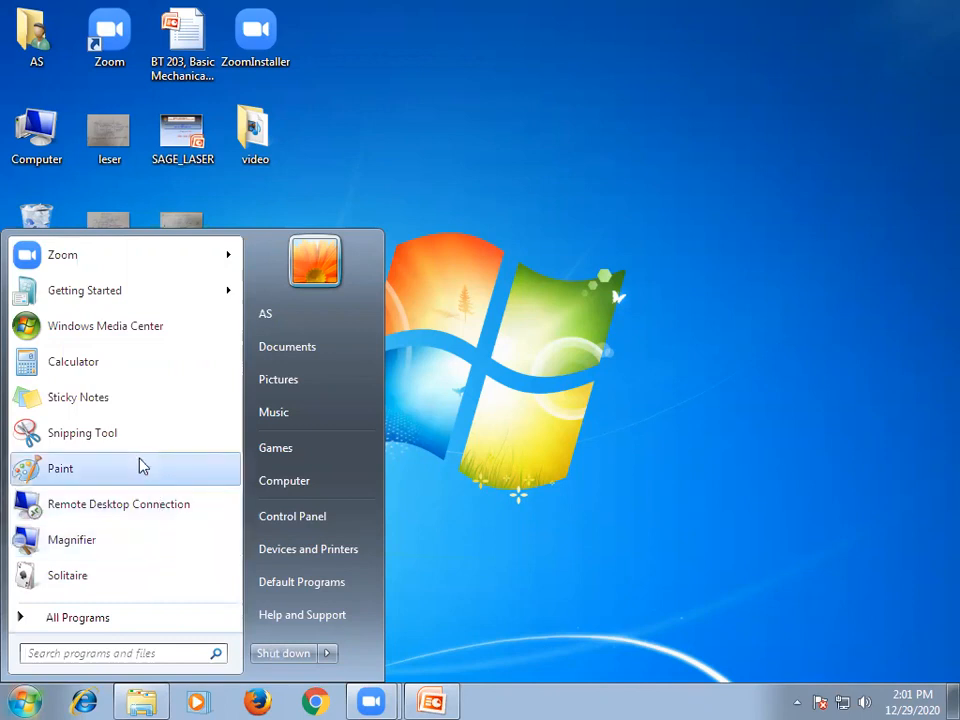
click(77, 617)
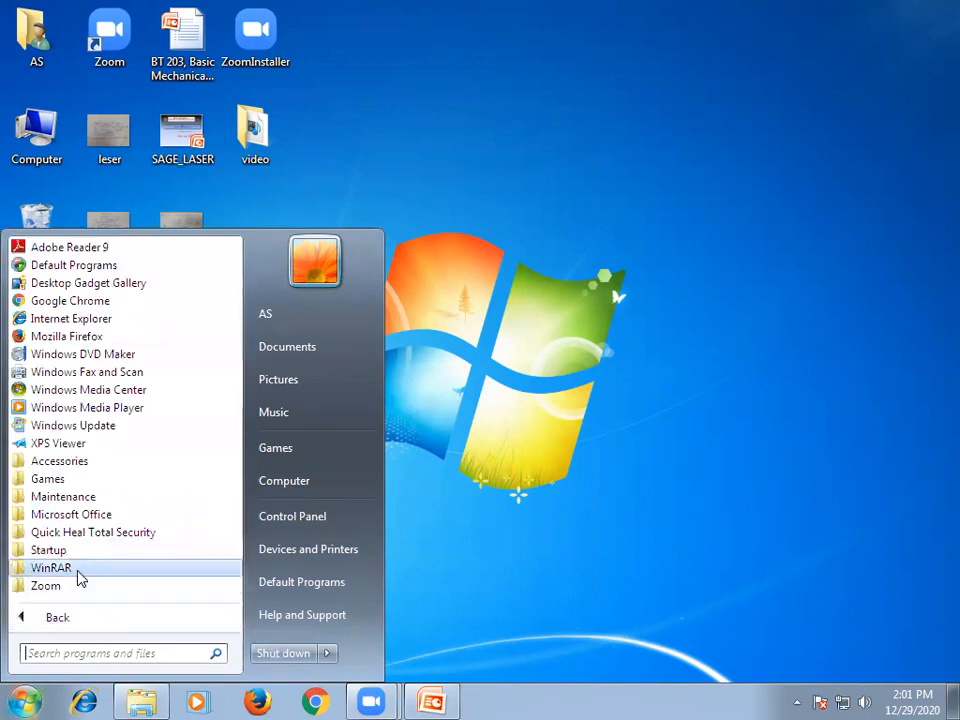
click(78, 520)
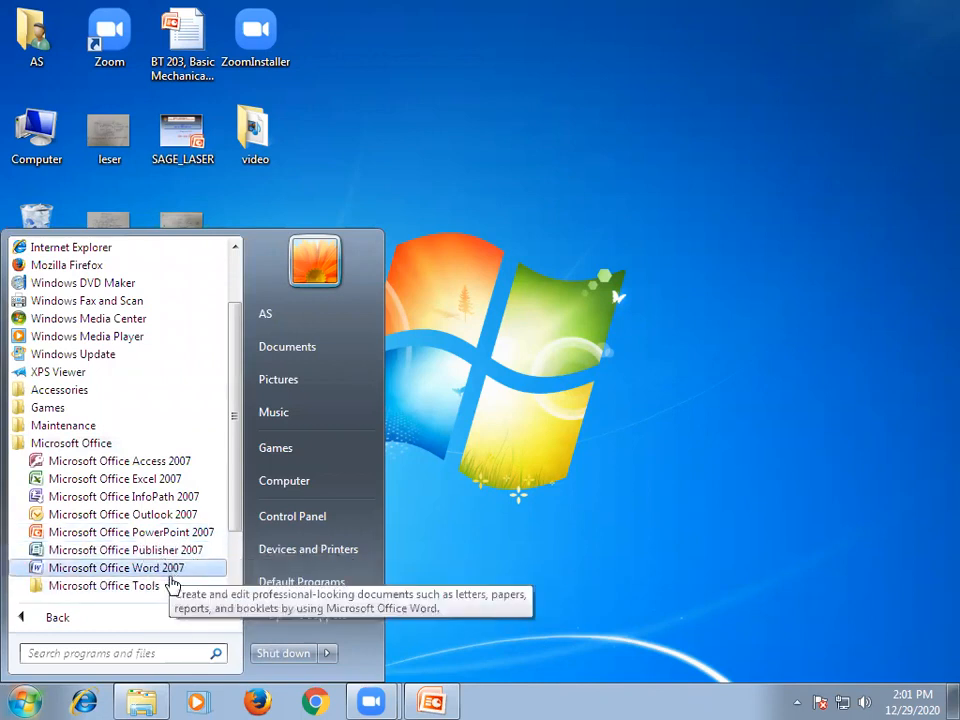
click(168, 568)
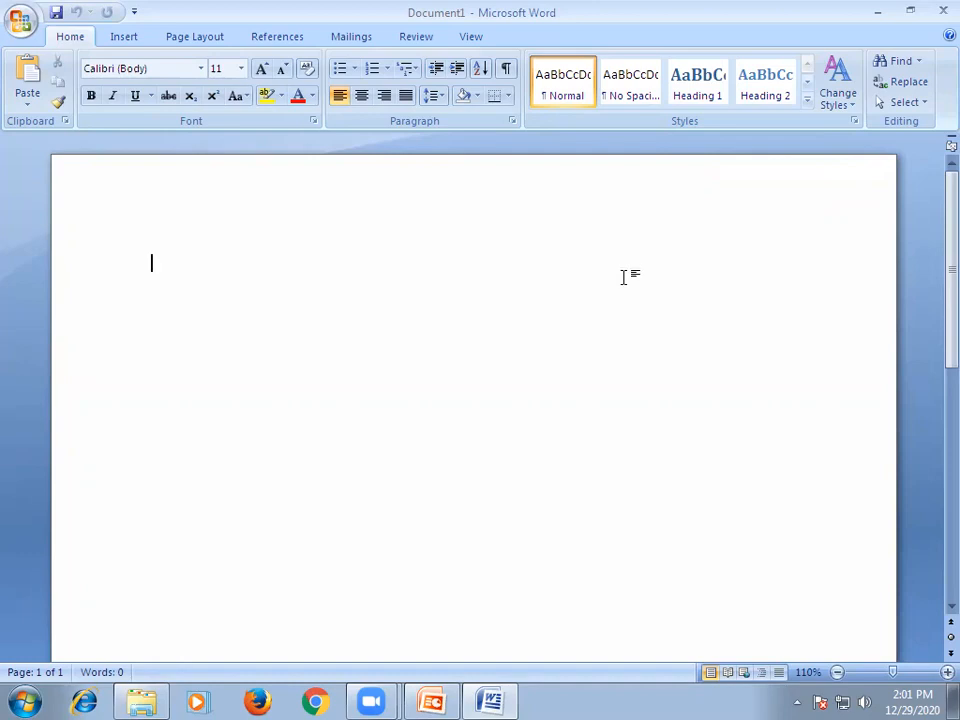
- Reopen the xyz document from the recently used documents
click(20, 22)
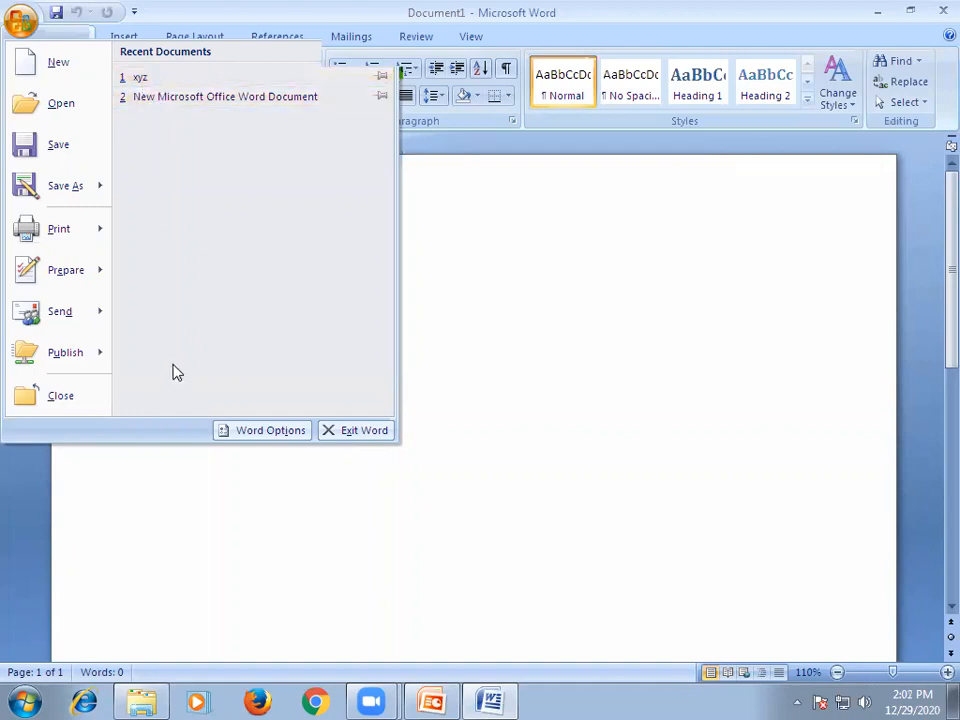
click(140, 80)
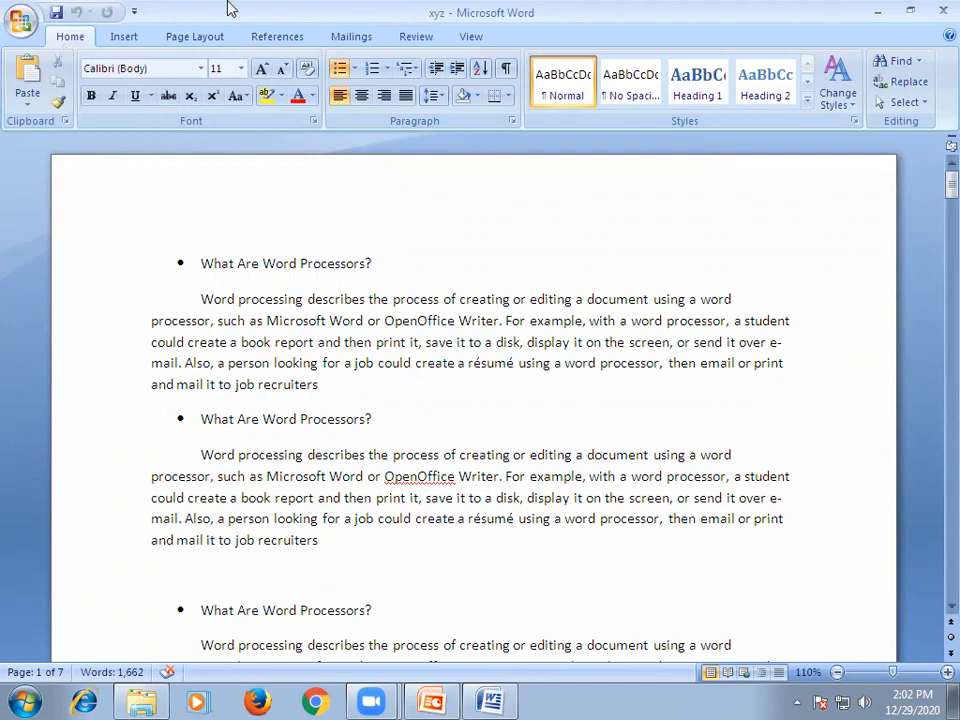
click(20, 24)
click(20, 24)
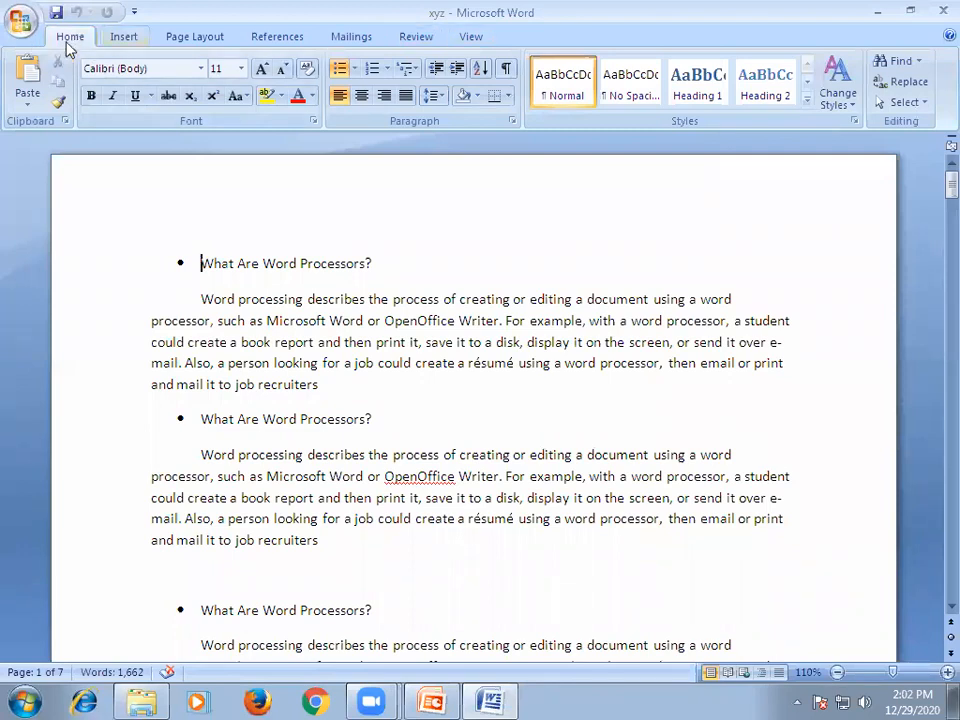
- Examine the commands for inserting content, page layout and references, then return to the basic text formatting commands
scroll(87, 48, down, 1)
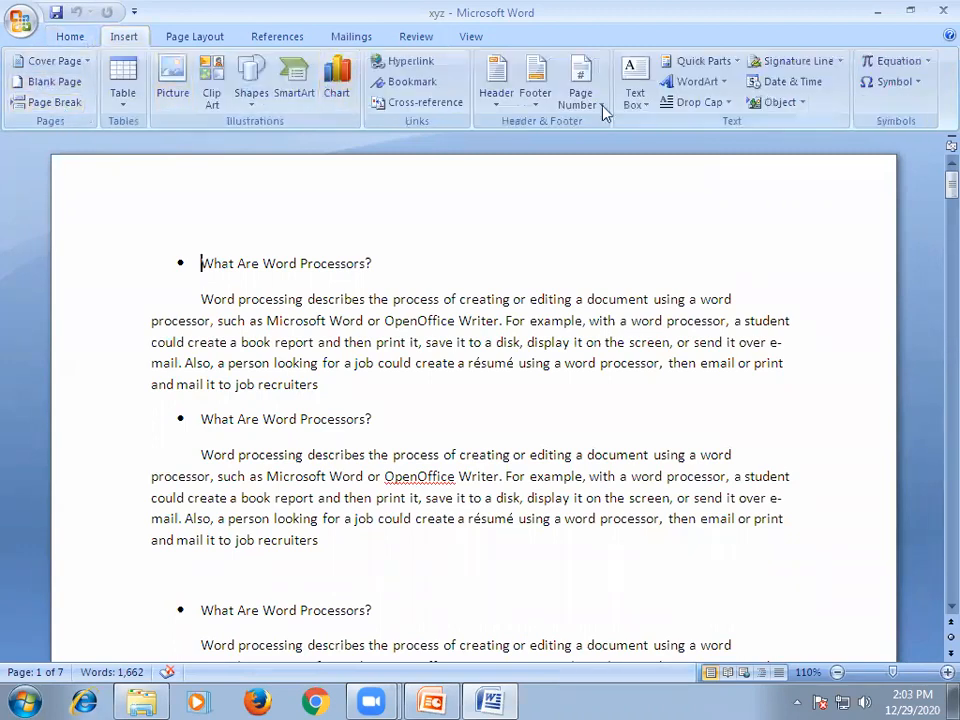
scroll(140, 92, down, 1)
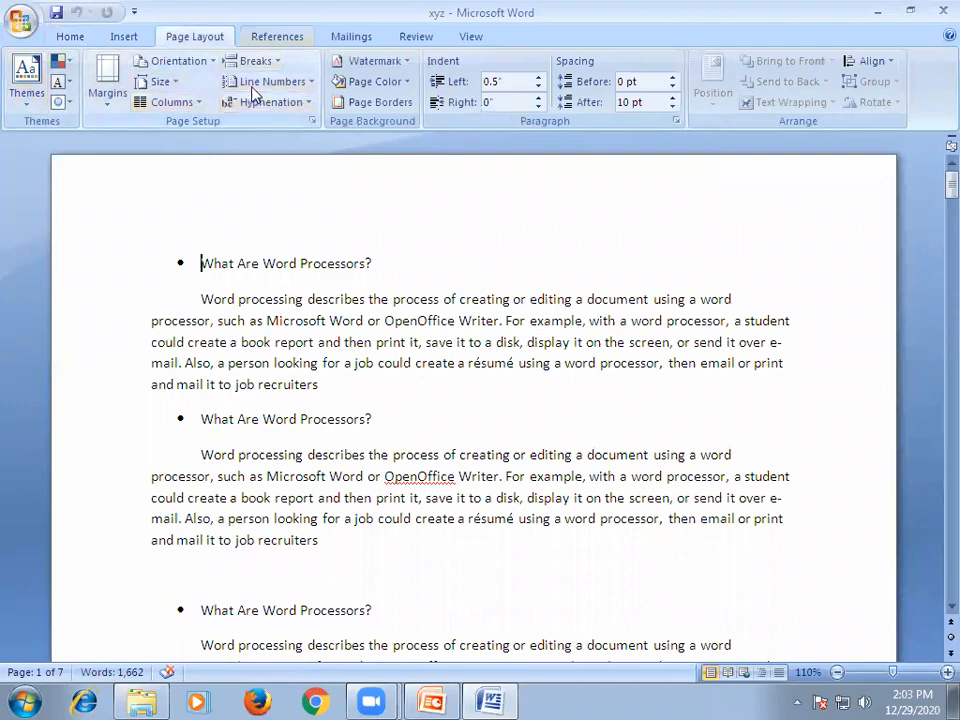
scroll(255, 90, down, 1)
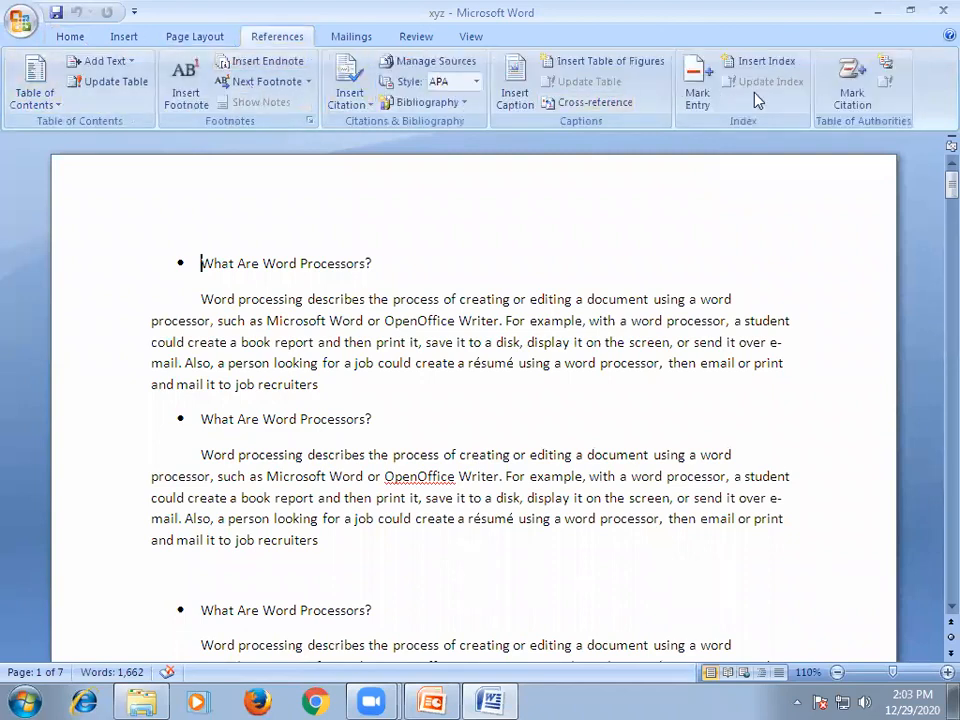
click(70, 38)
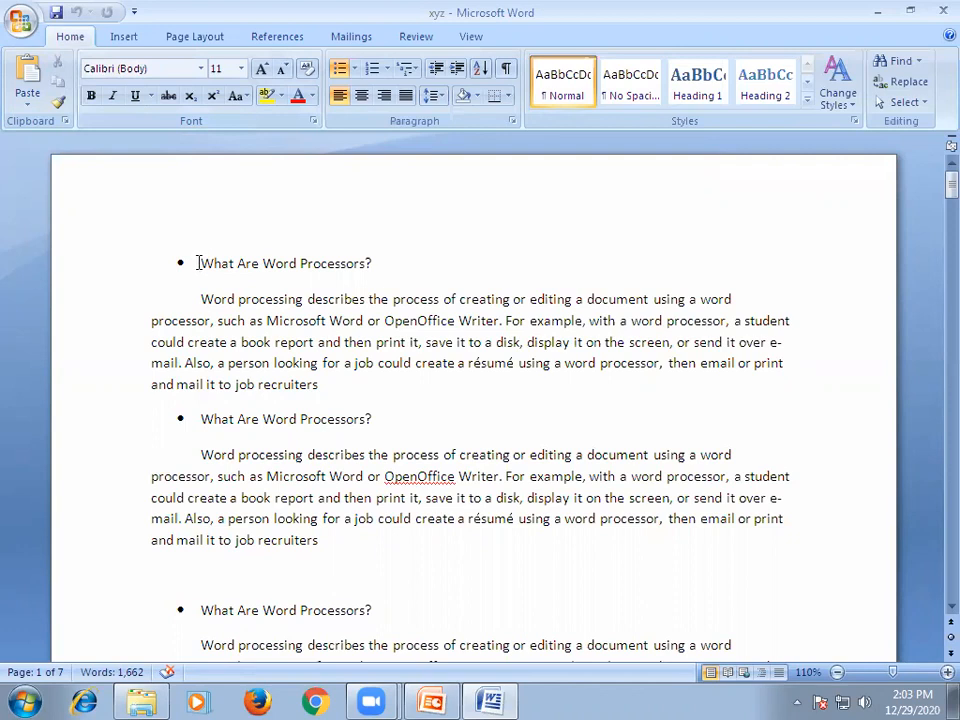
- Set the first "What Are Word Processors?" heading and its paragraph to Arial Black at size 11
drag(197, 263, 350, 381)
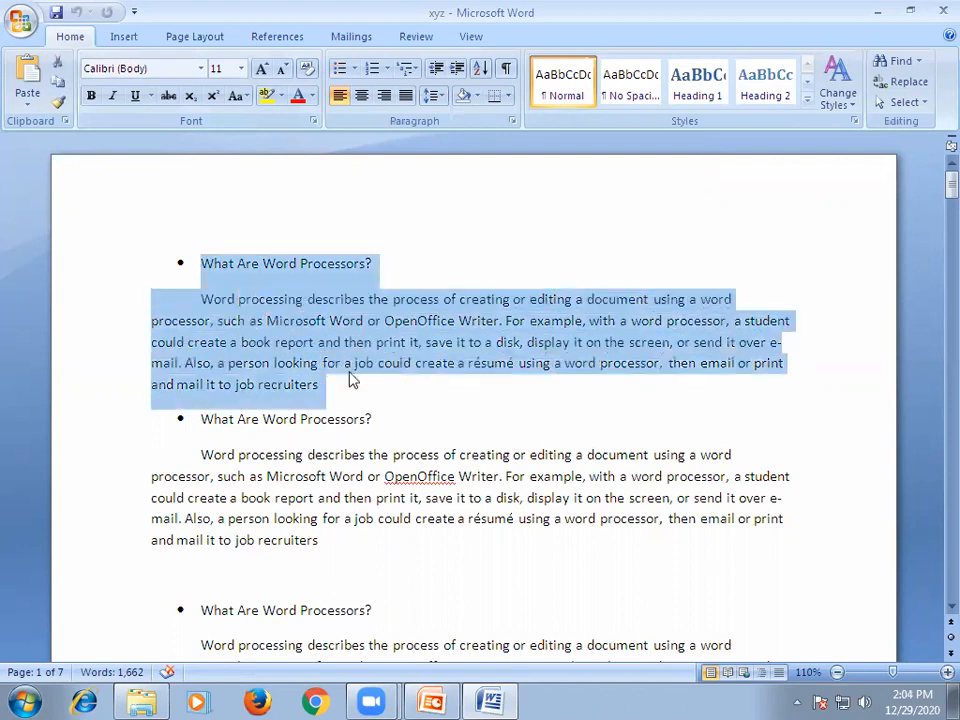
click(86, 68)
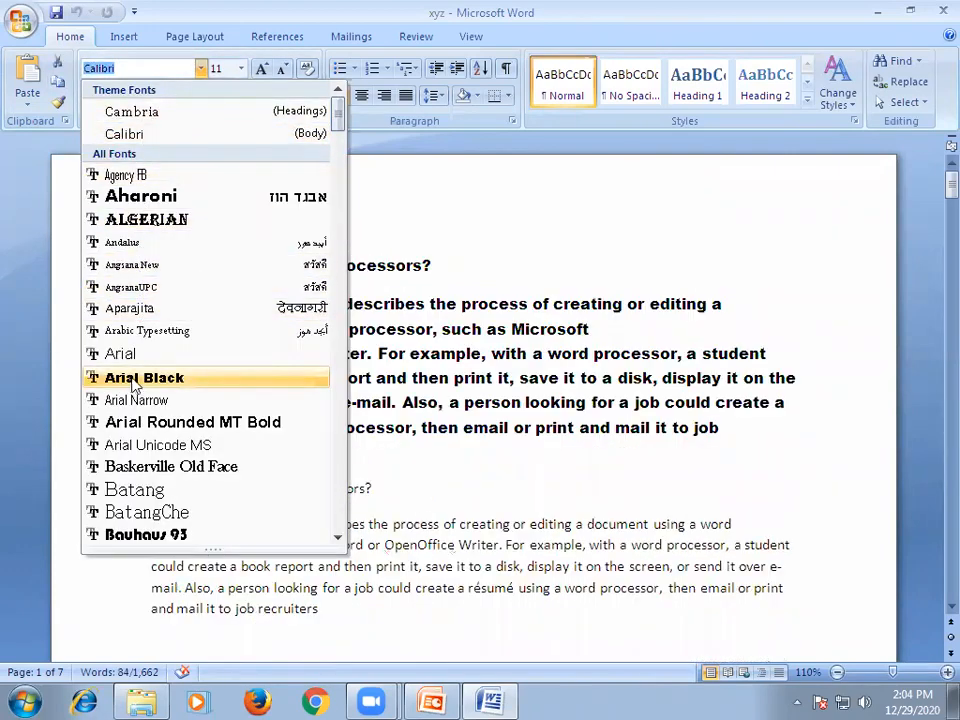
click(106, 386)
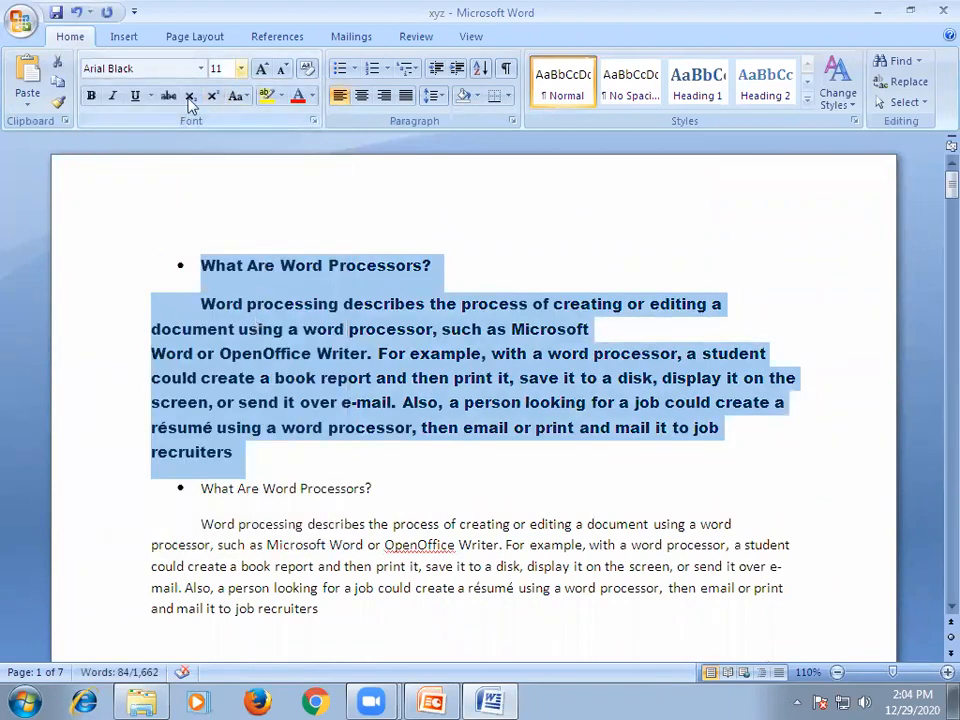
click(240, 68)
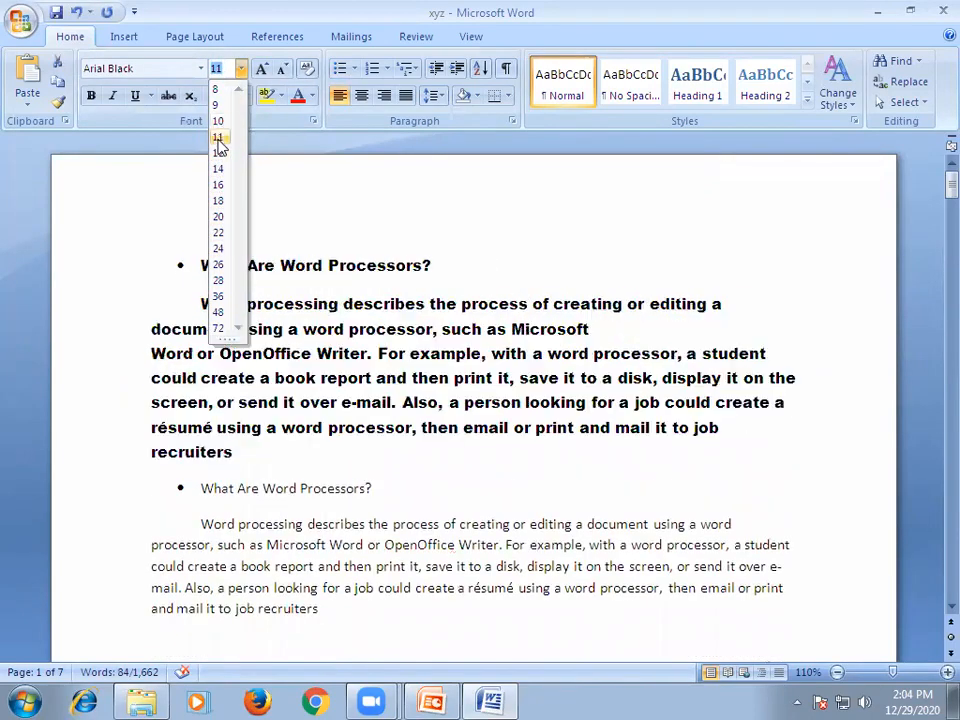
click(219, 141)
click(505, 251)
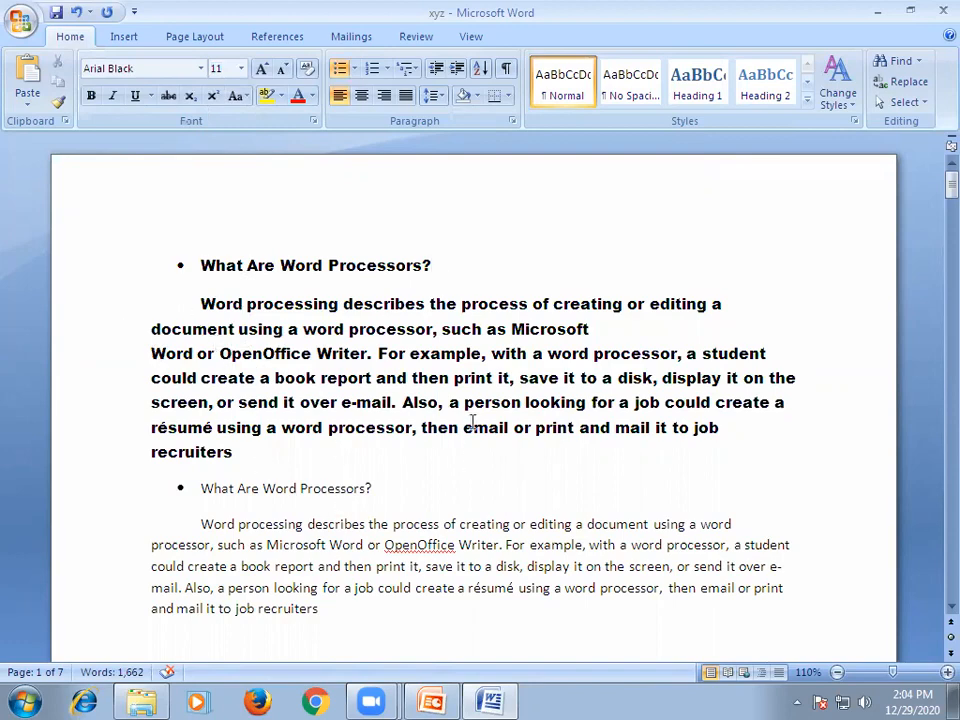
- Look through the document's other sections to compare them with the reformatted first one, briefly selecting its opening lines
scroll(470, 440, down, 2)
scroll(454, 394, down, 10)
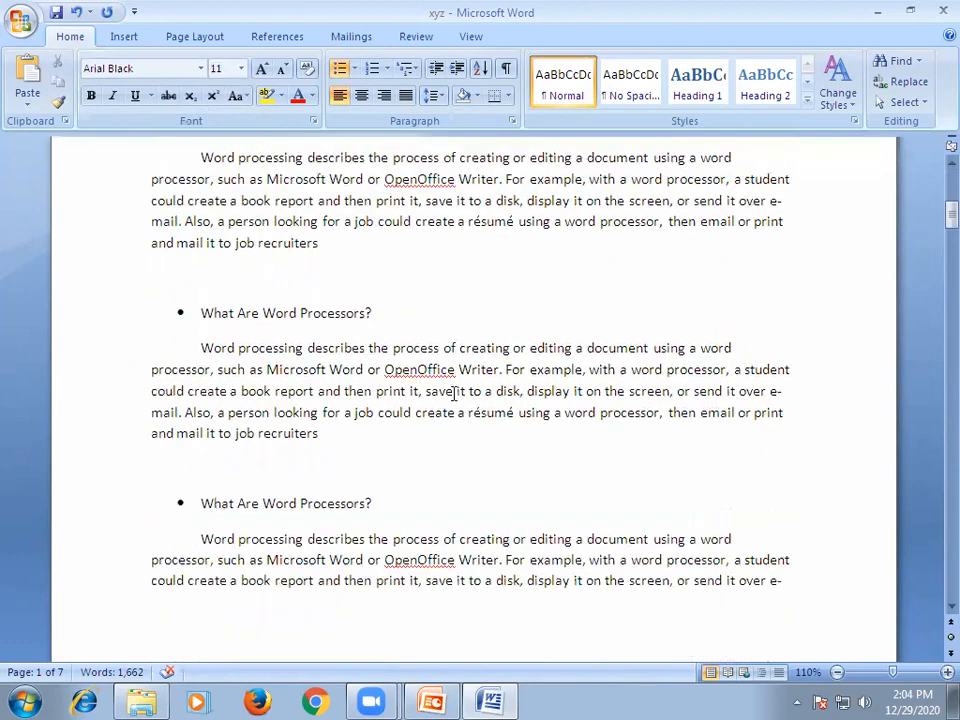
scroll(453, 388, down, 5)
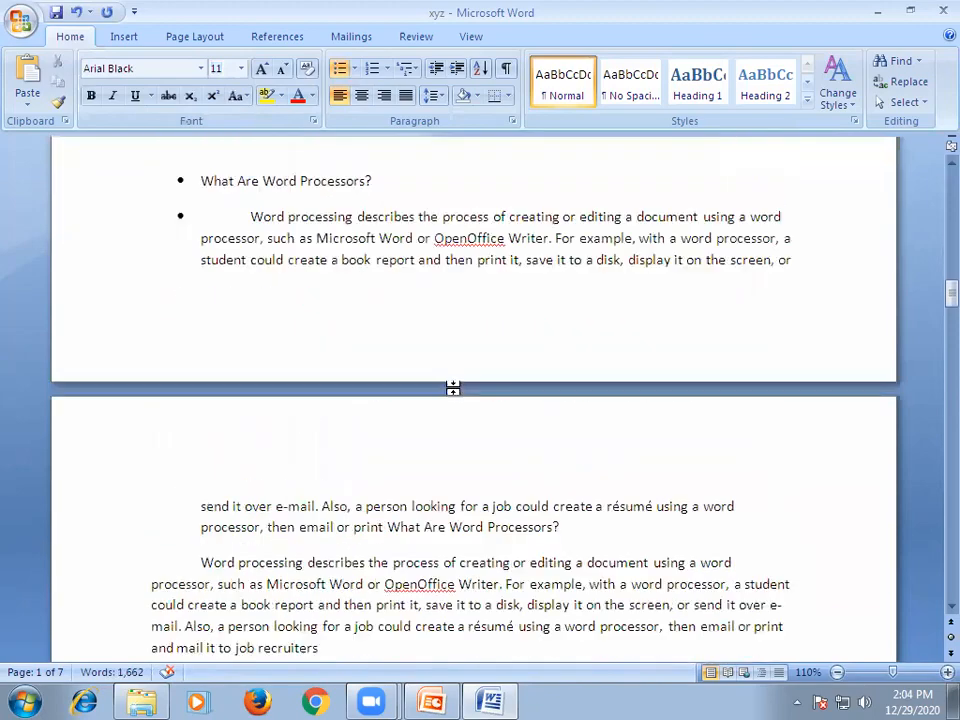
scroll(453, 386, up, 12)
scroll(452, 380, down, 5)
scroll(452, 380, up, 15)
drag(201, 265, 524, 368)
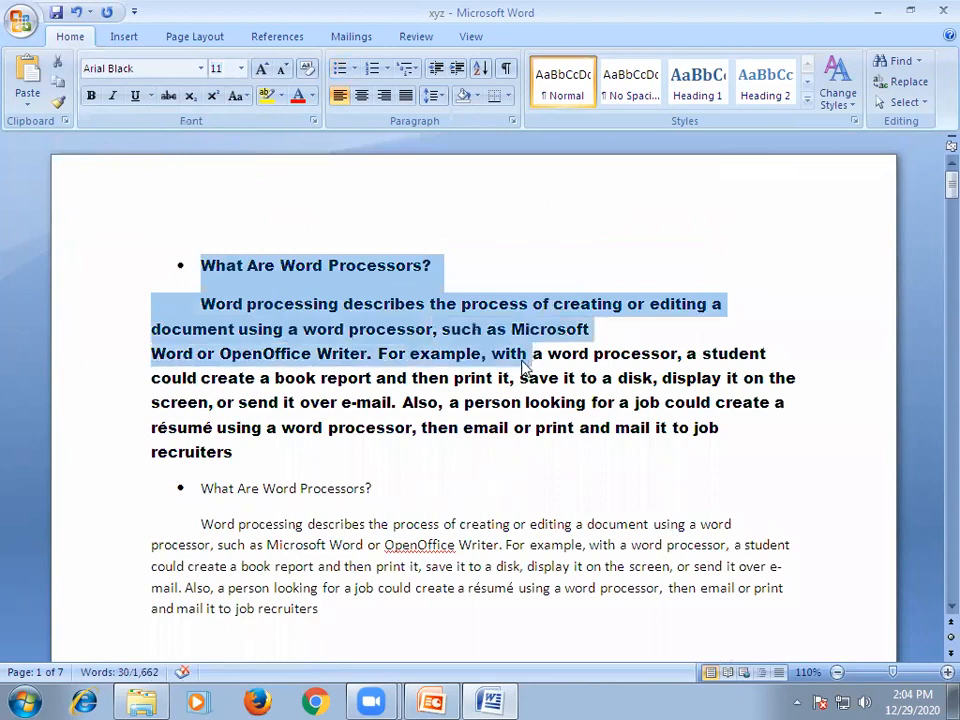
click(216, 355)
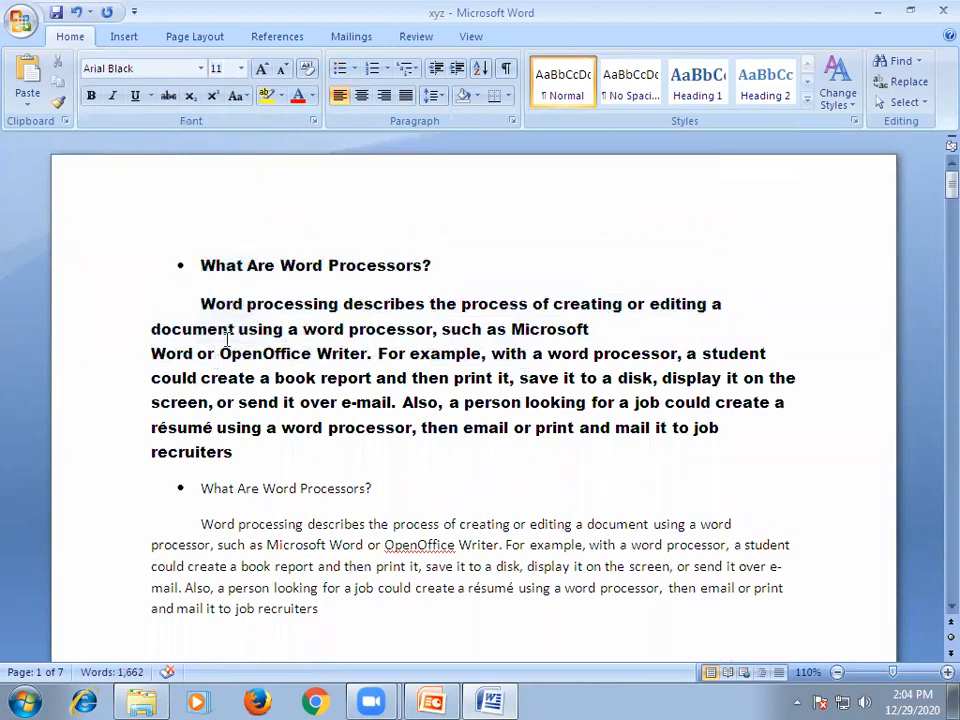
- Copy the formatting of "What Are Word" in the first heading onto the second through fifth sections, ending at "send it over e-", with Format Painter
click(203, 265)
drag(213, 270, 308, 270)
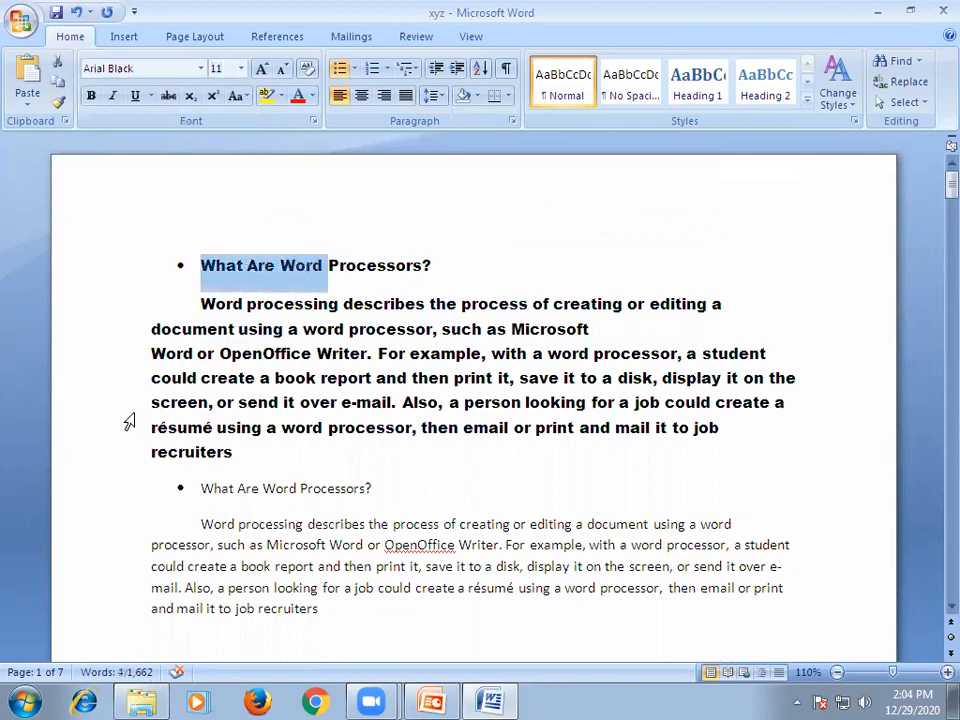
click(58, 106)
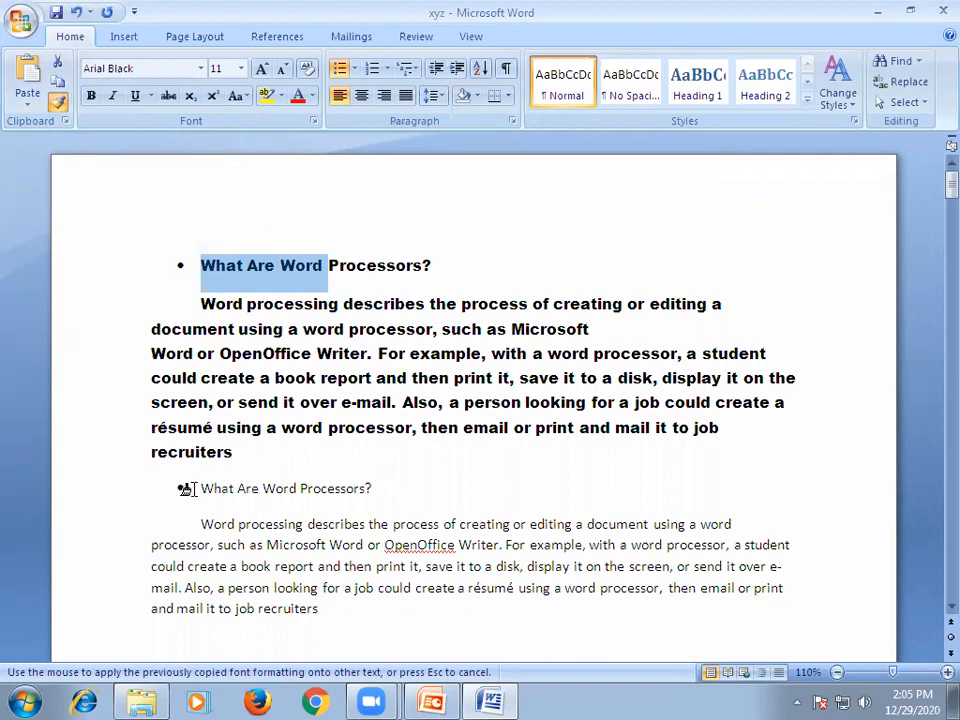
mouse_move(190, 486)
mouse_down()
mouse_move(225, 542)
mouse_move(334, 649)
mouse_move(360, 690)
mouse_move(420, 403)
mouse_move(585, 302)
mouse_move(801, 307)
mouse_up()
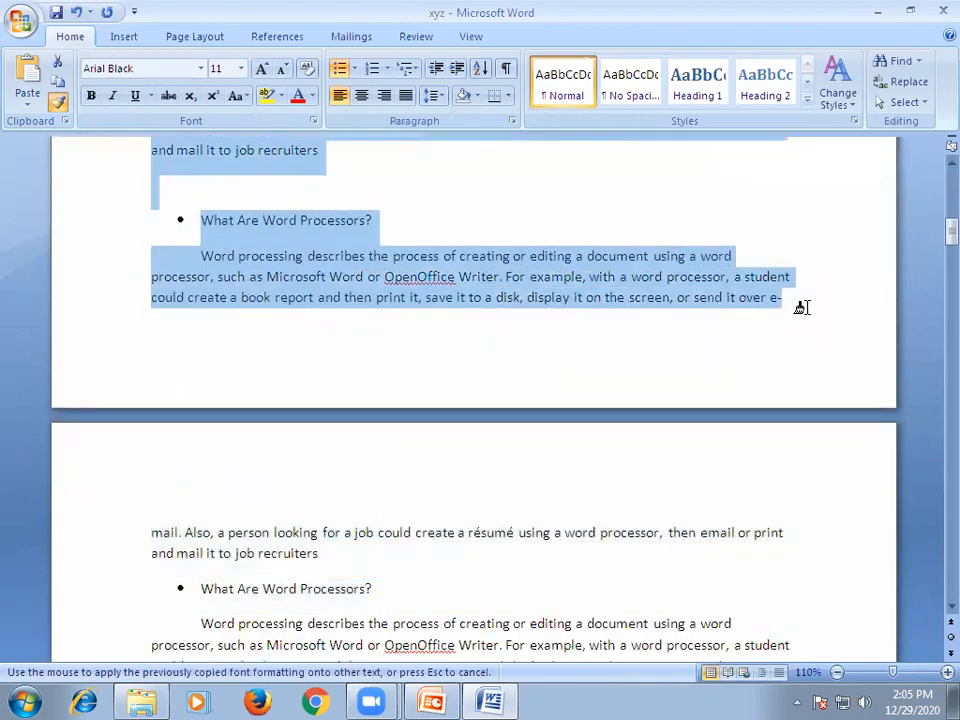
drag(801, 307, 803, 307)
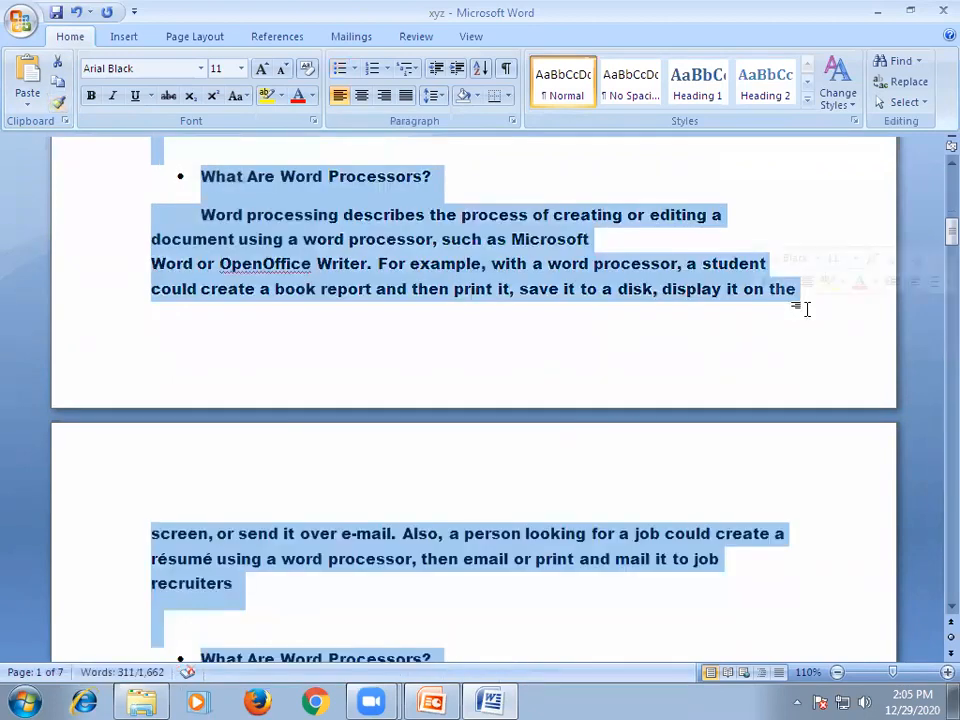
- Review where the copied formatting was applied on pages 1 and 2, selecting the first heading through "Word processing"
scroll(540, 378, down, 5)
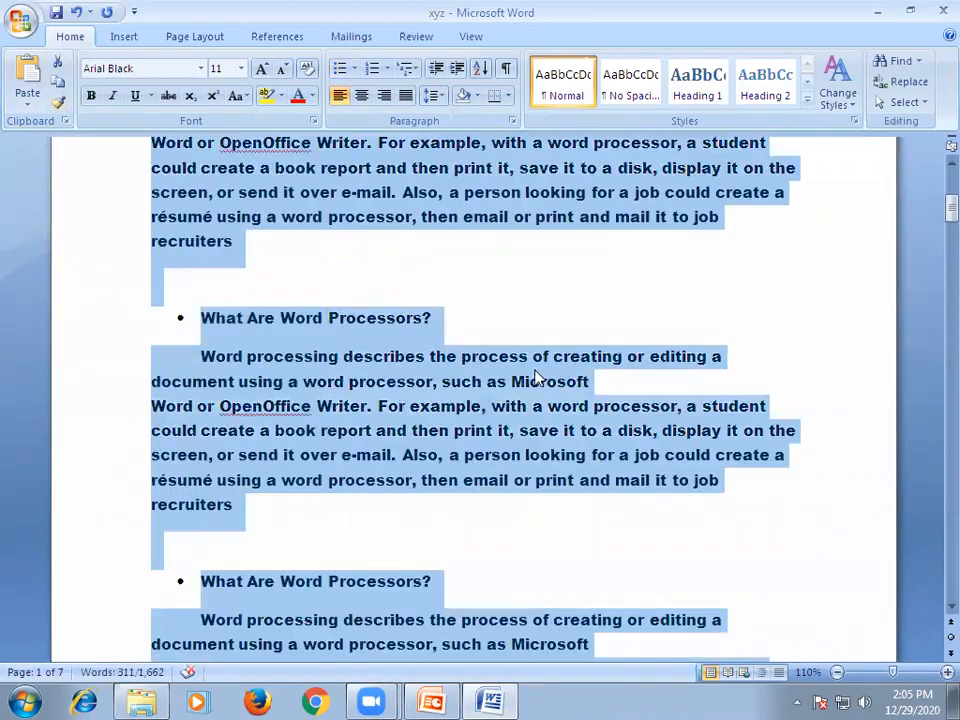
scroll(537, 376, up, 3)
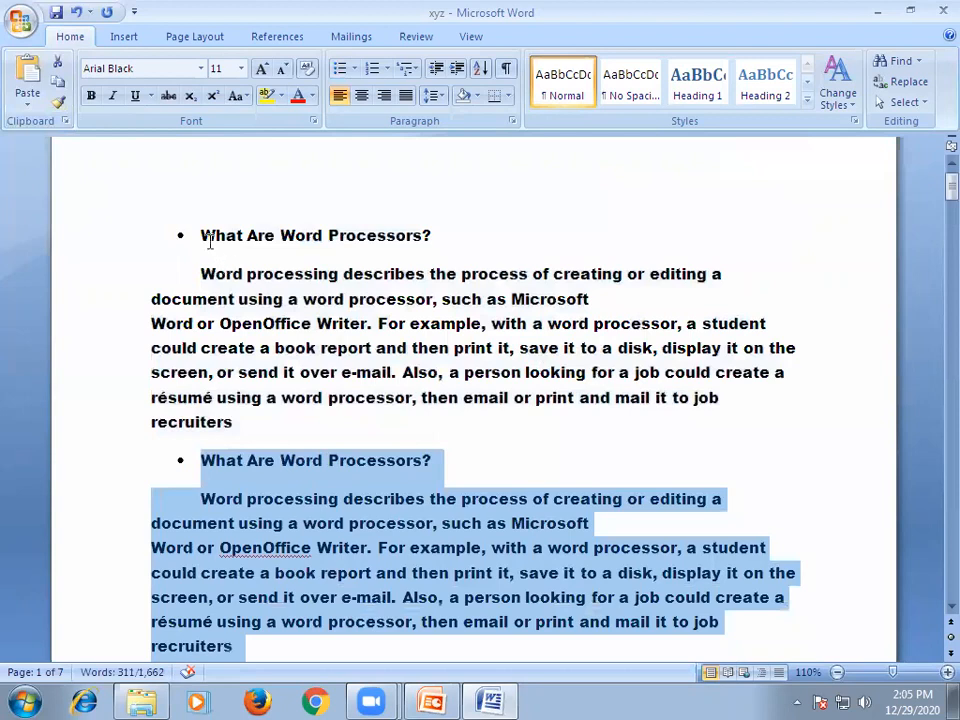
drag(201, 235, 340, 274)
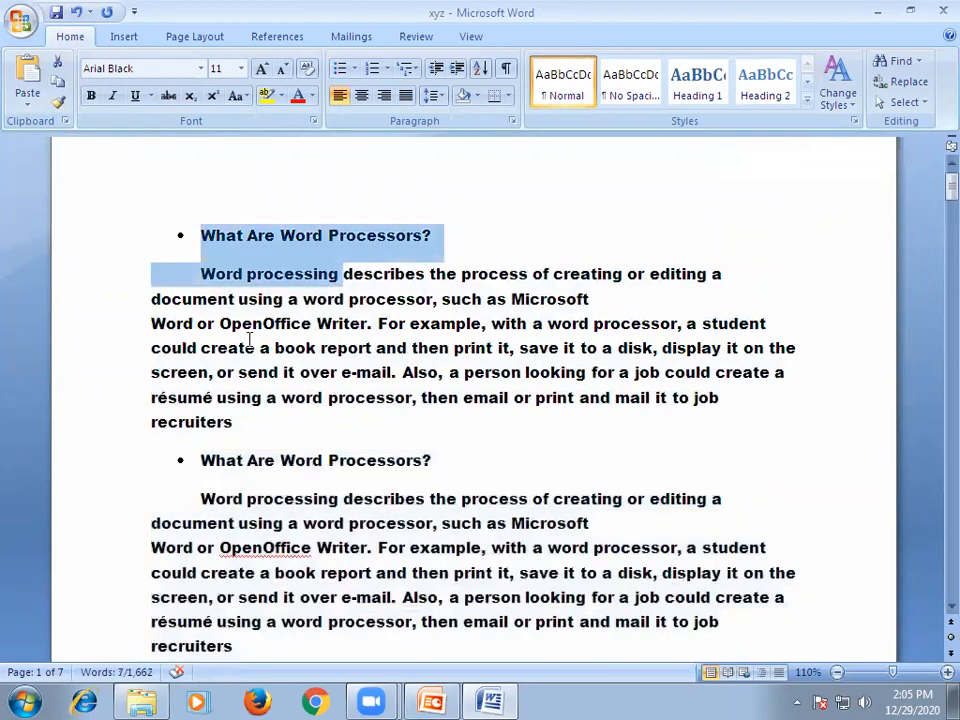
scroll(366, 500, down, 3)
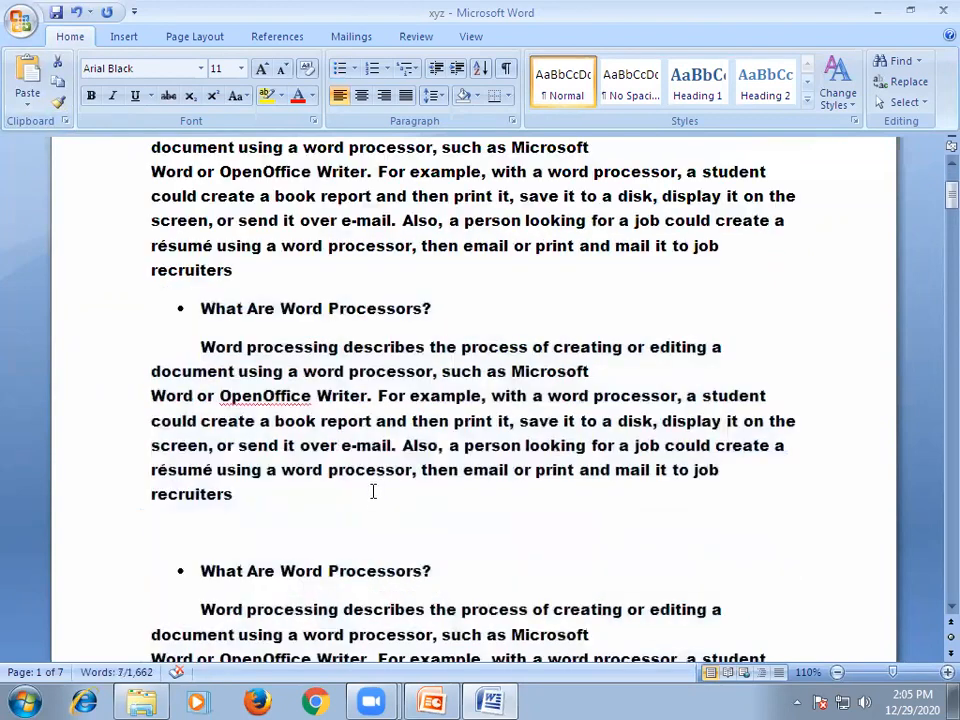
scroll(379, 465, down, 8)
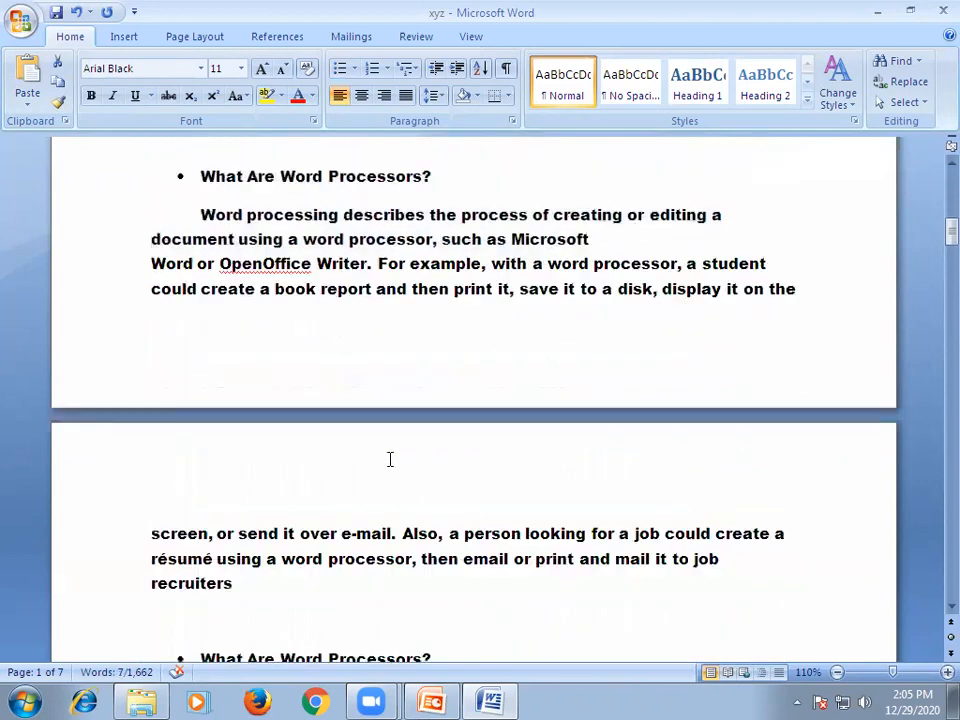
scroll(707, 399, down, 2)
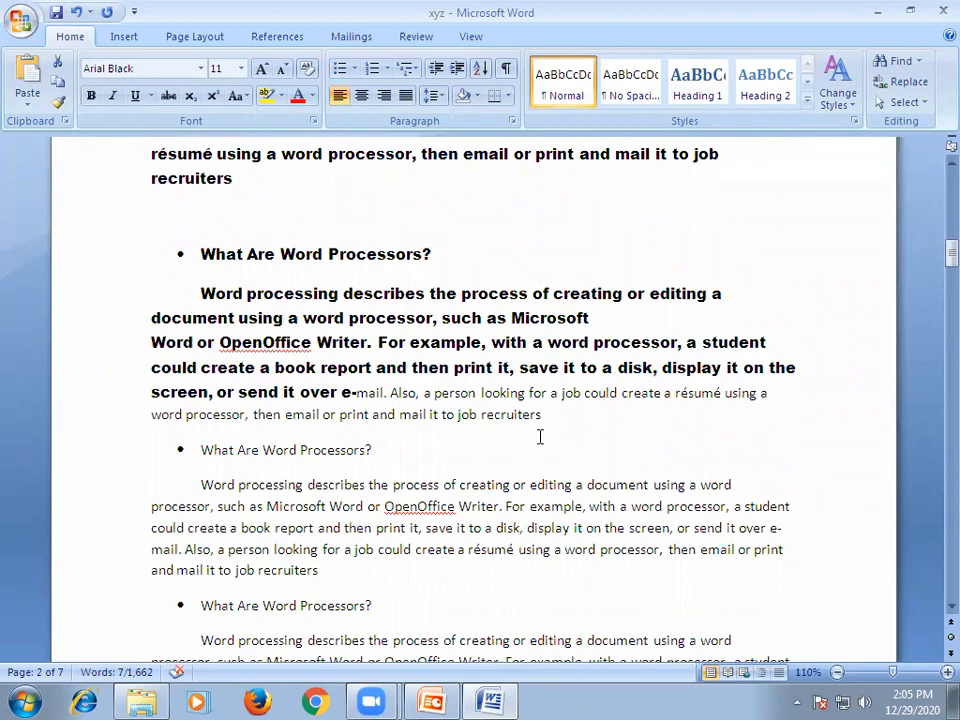
scroll(539, 436, up, 5)
scroll(539, 436, up, 4)
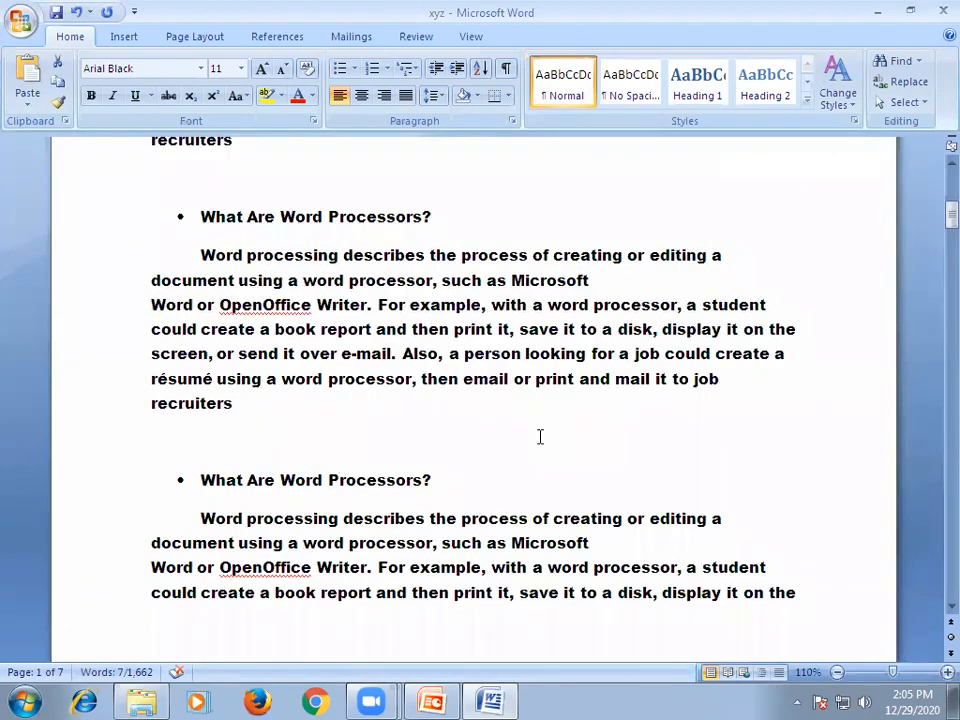
scroll(539, 436, up, 1)
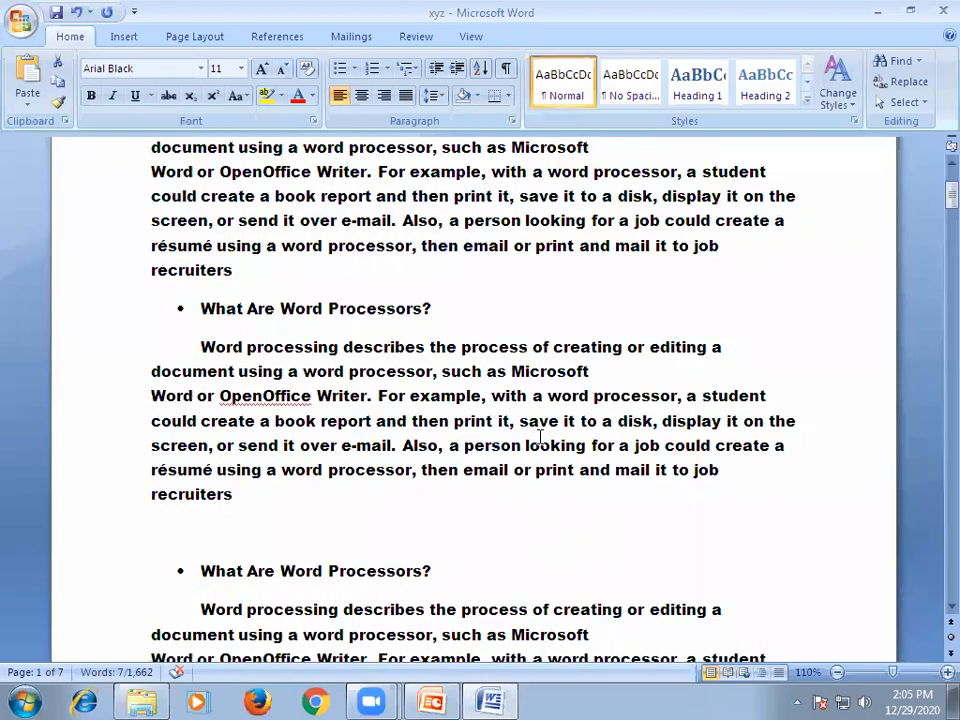
scroll(539, 436, up, 2)
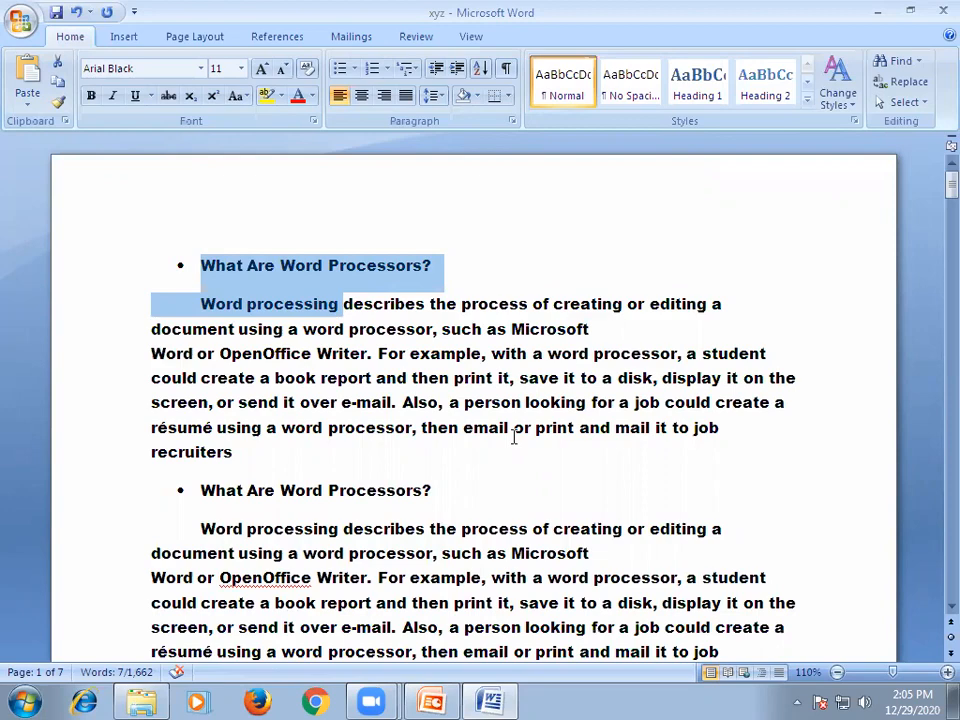
- Zoom the document out to 10% to view all its pages, and back in to 50%
scroll(514, 437, down, 1)
scroll(516, 438, down, 2)
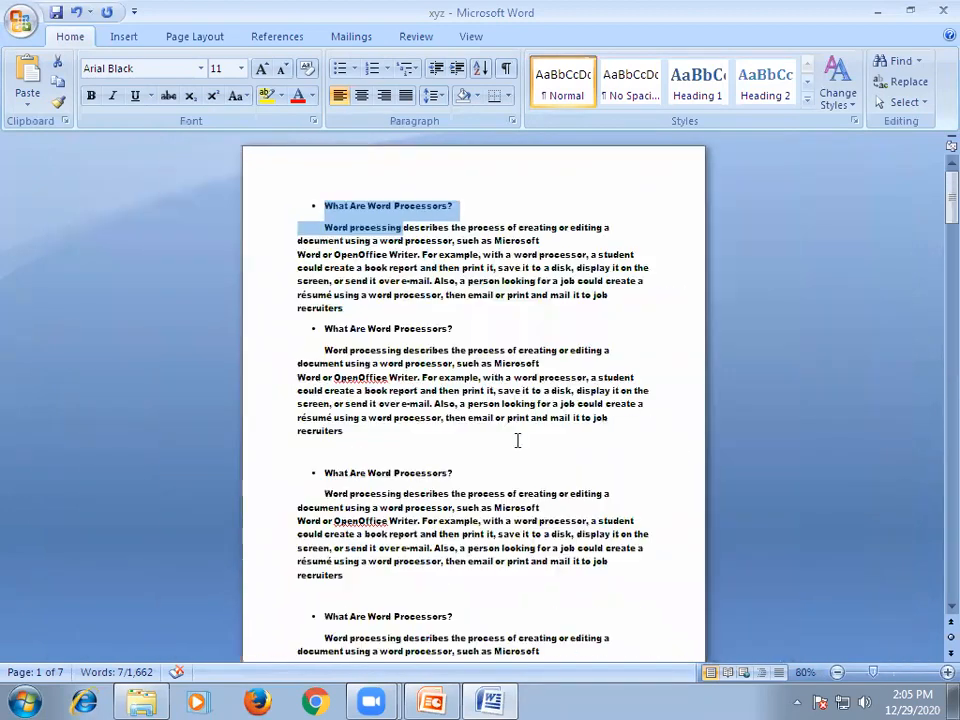
scroll(518, 440, down, 4)
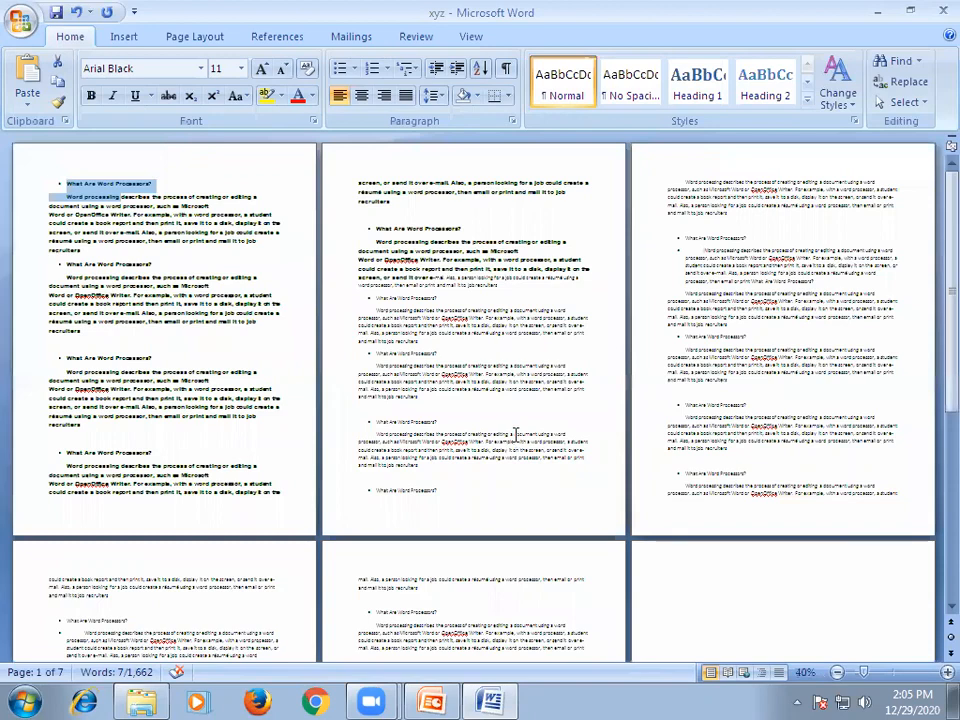
scroll(517, 441, down, 1)
scroll(514, 438, down, 2)
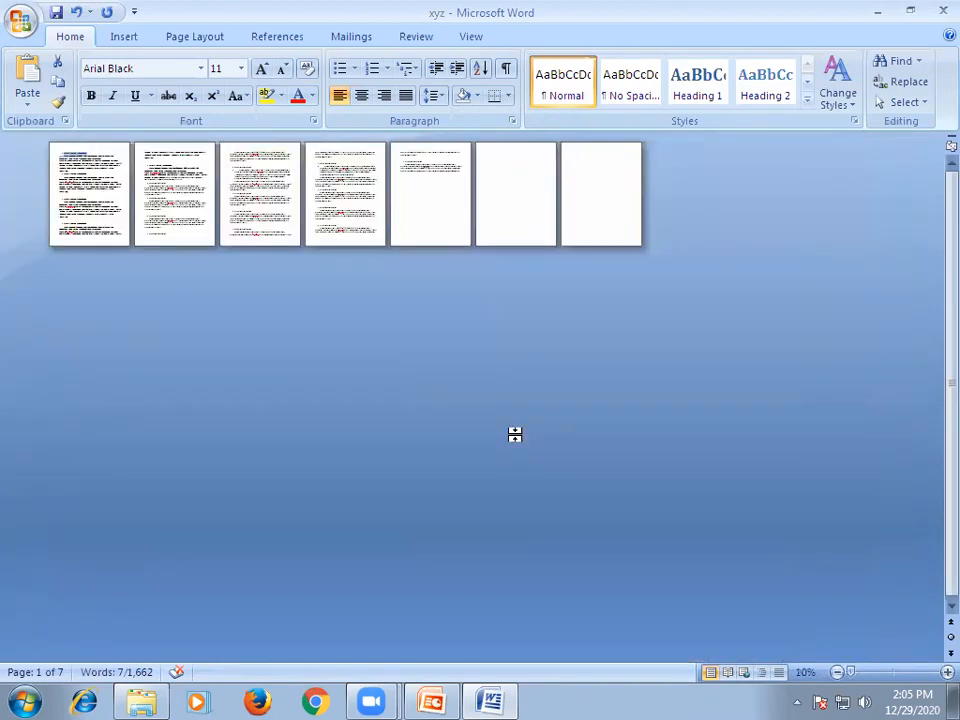
scroll(515, 436, up, 2)
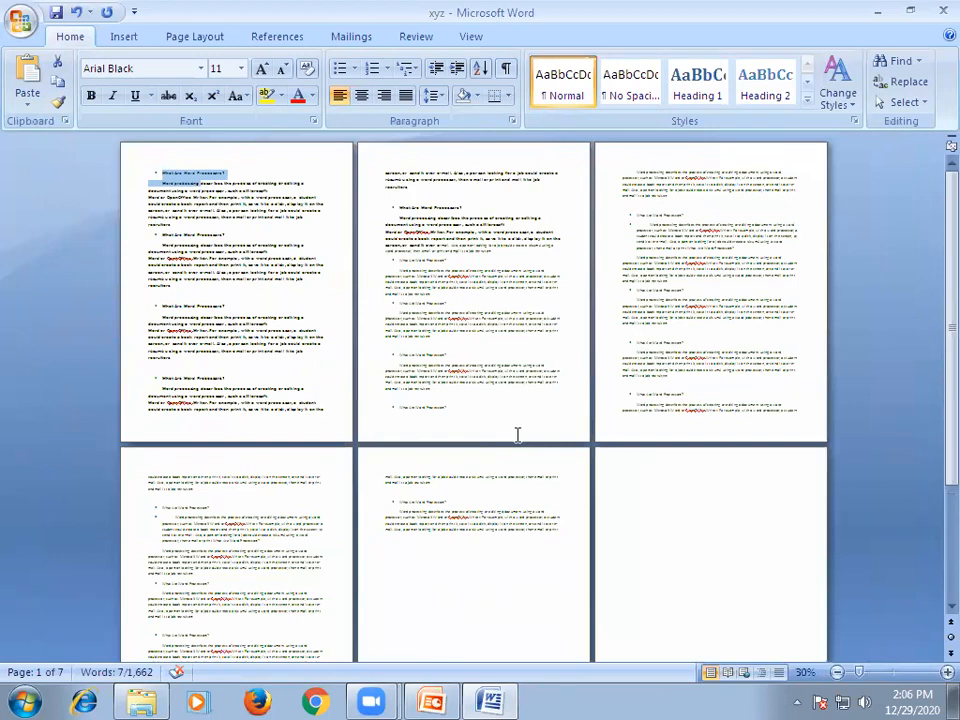
scroll(517, 434, up, 1)
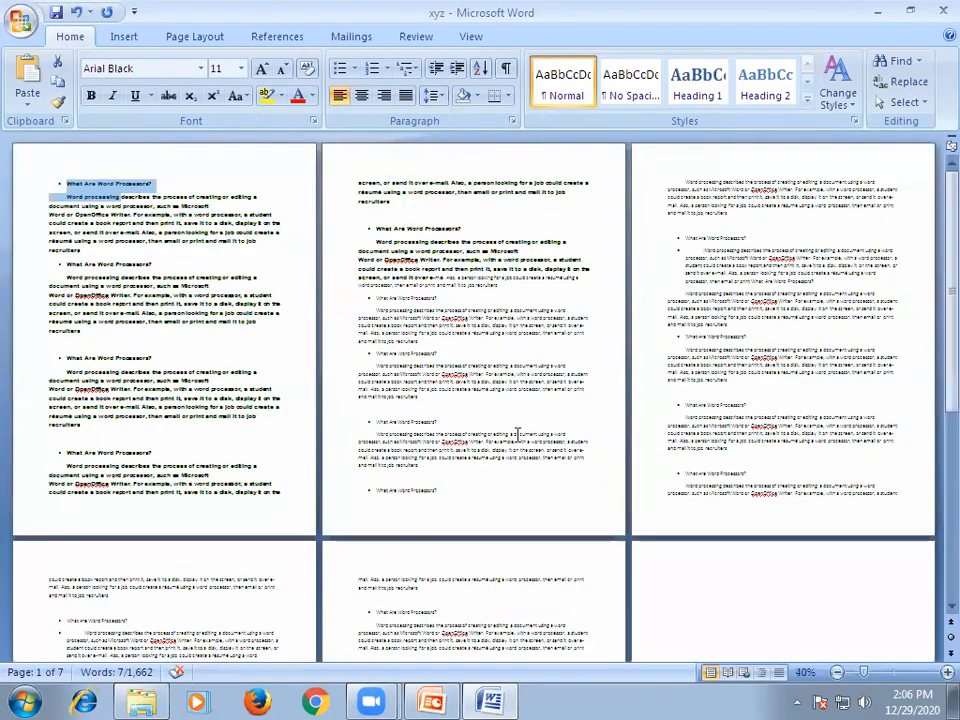
scroll(517, 434, up, 1)
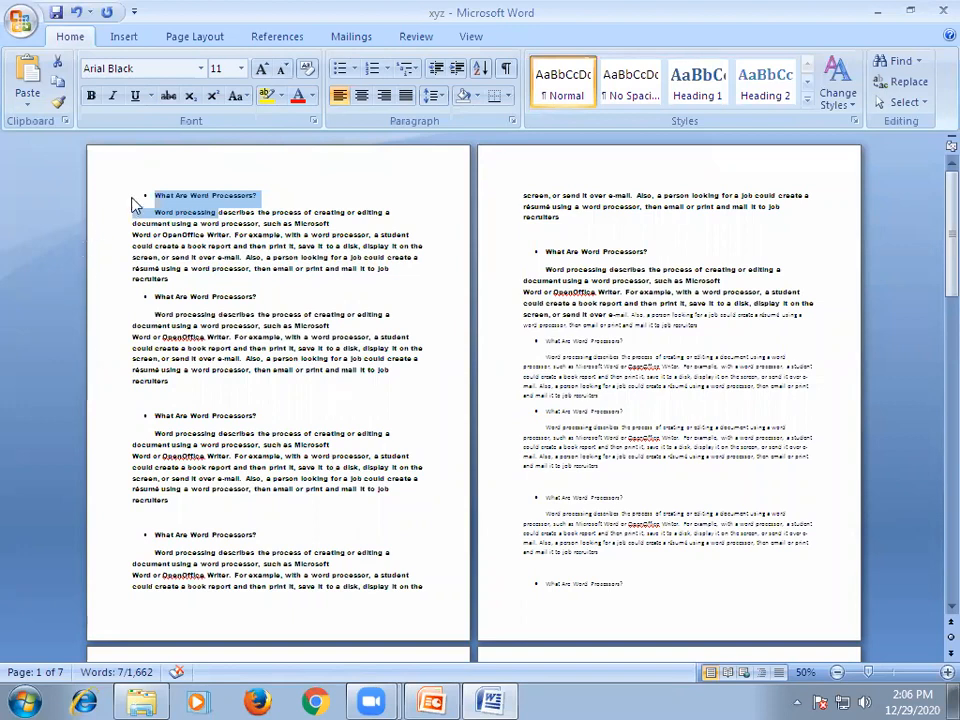
- Enlarge the text from the first heading to just before the last heading on page 2 to 24 pt
click(230, 267)
drag(151, 201, 758, 556)
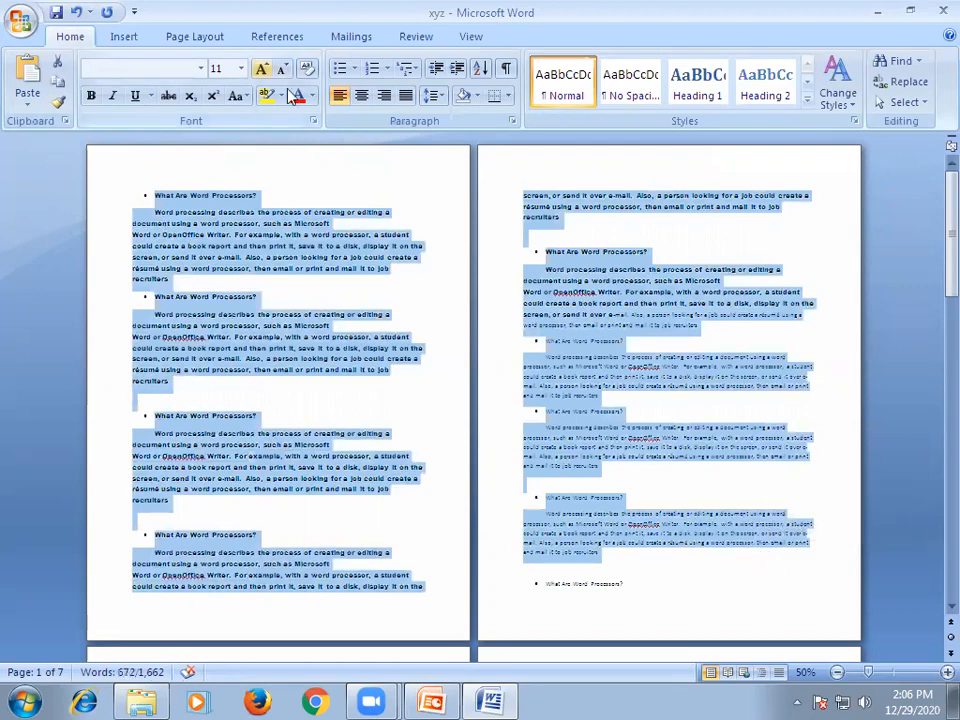
click(262, 69)
key(ctrl+shift+period)
key(ctrl+shift+period)
key(ctrl+shift+period)
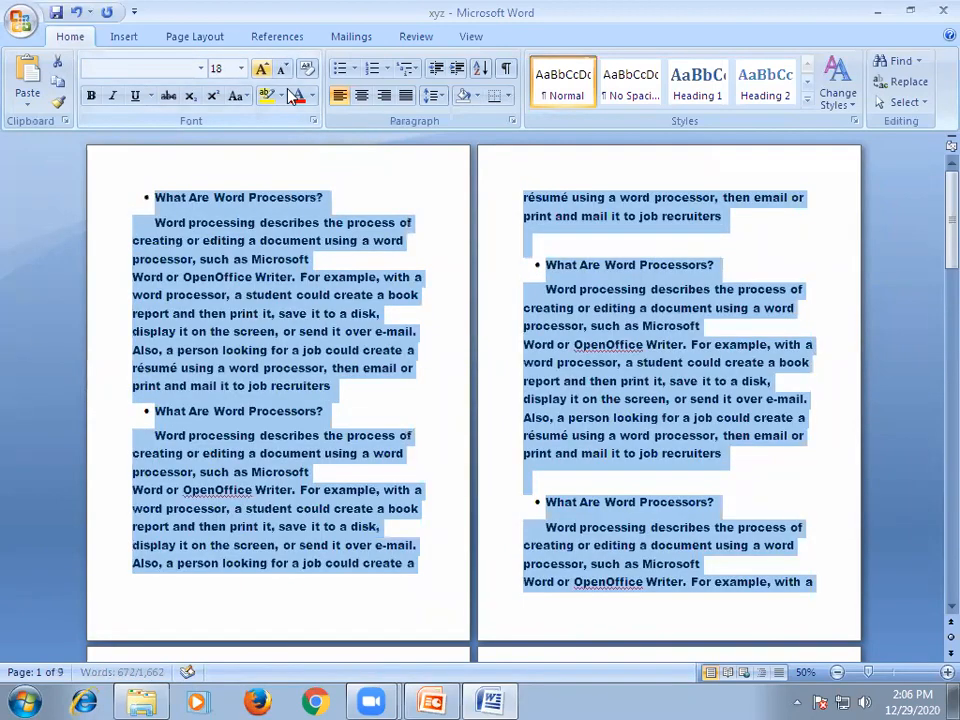
key(ctrl+shift+period)
key(ctrl+shift+period)
key(ctrl+shift+period)
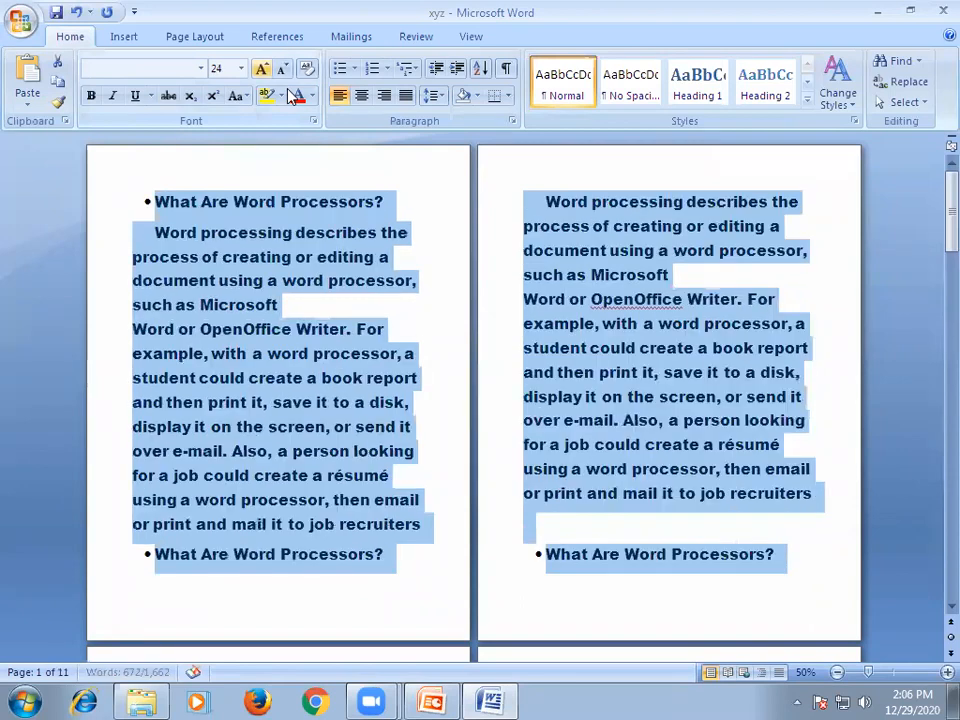
click(412, 426)
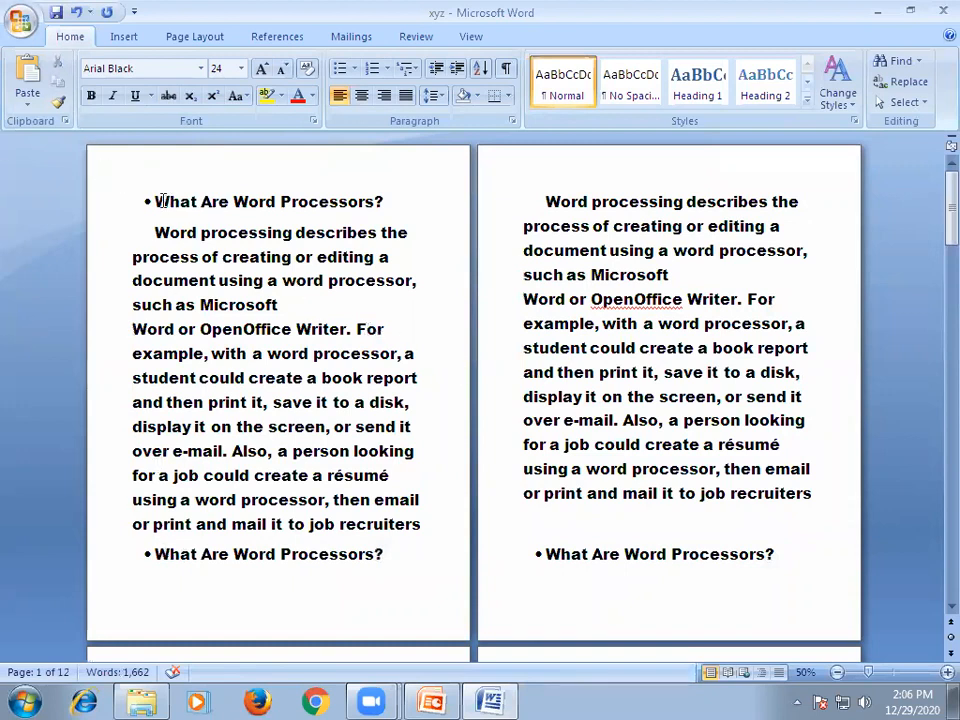
- Change the font of all the text on page 2 to AngsanaUPC
drag(155, 200, 771, 539)
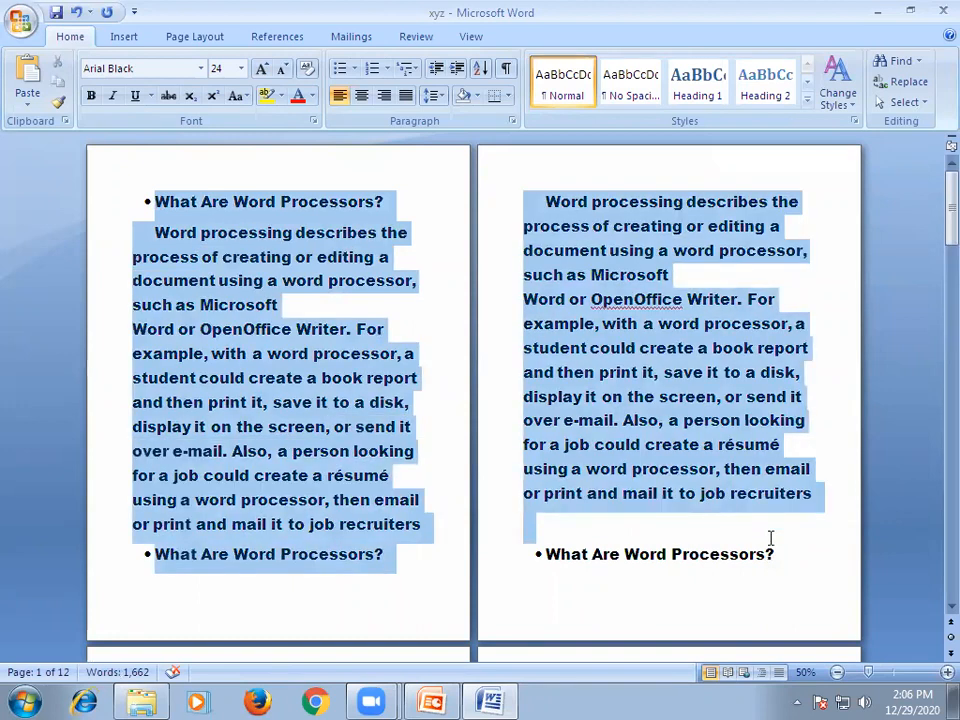
click(155, 199)
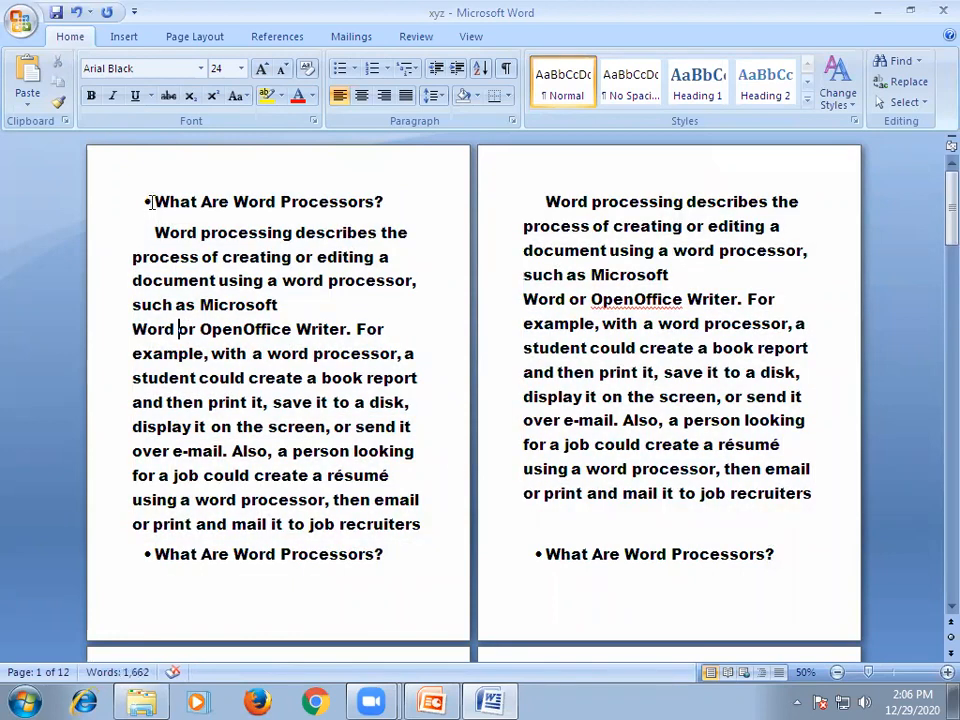
click(546, 201)
shift+click(776, 548)
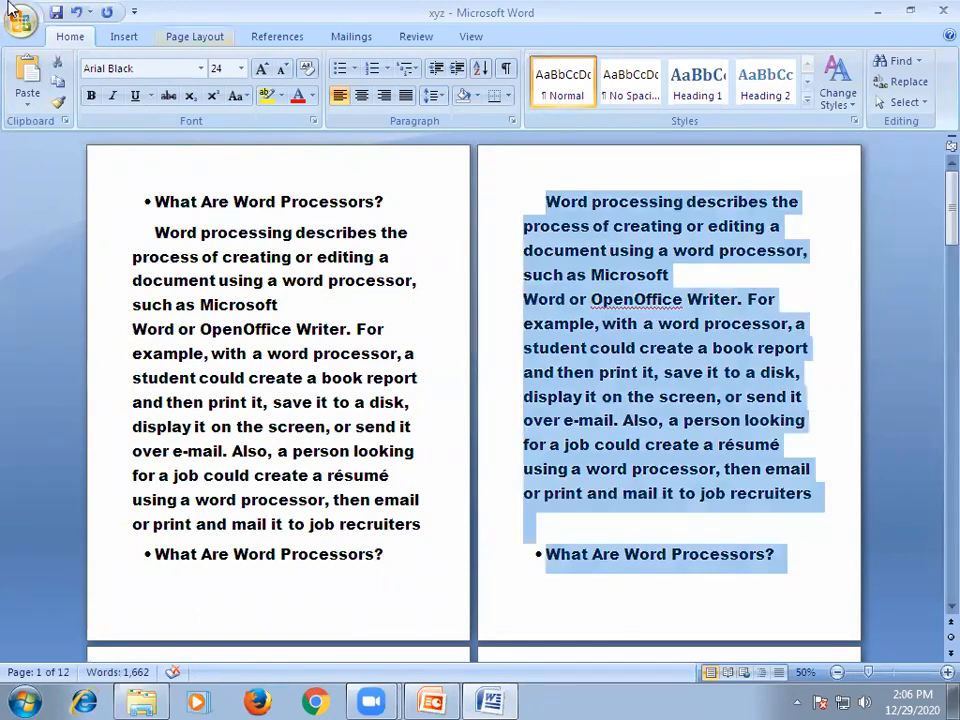
click(140, 68)
click(201, 68)
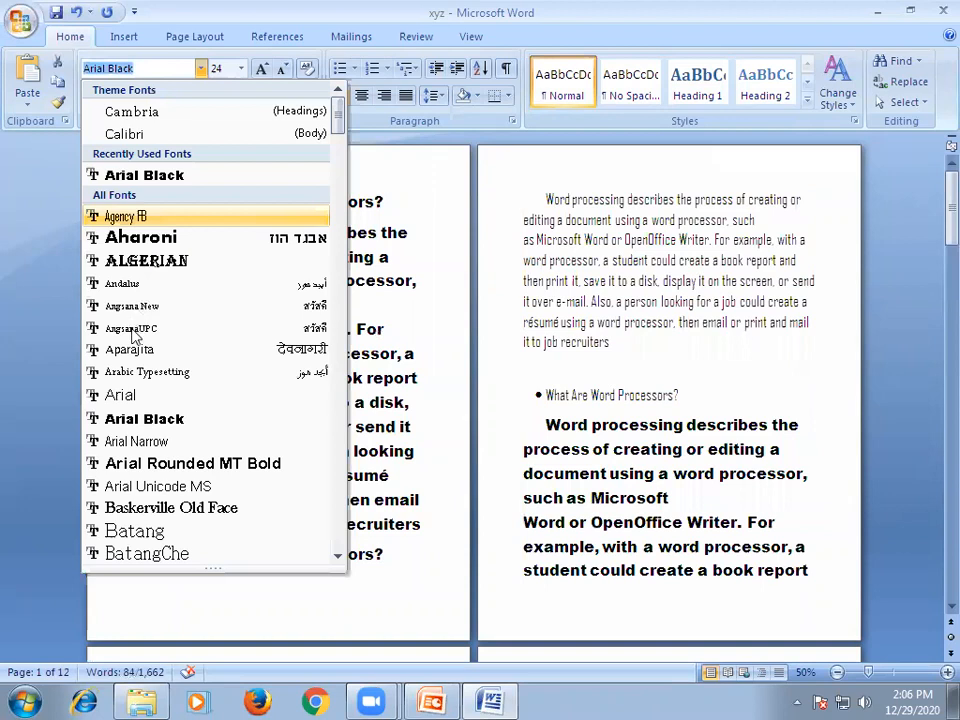
click(136, 329)
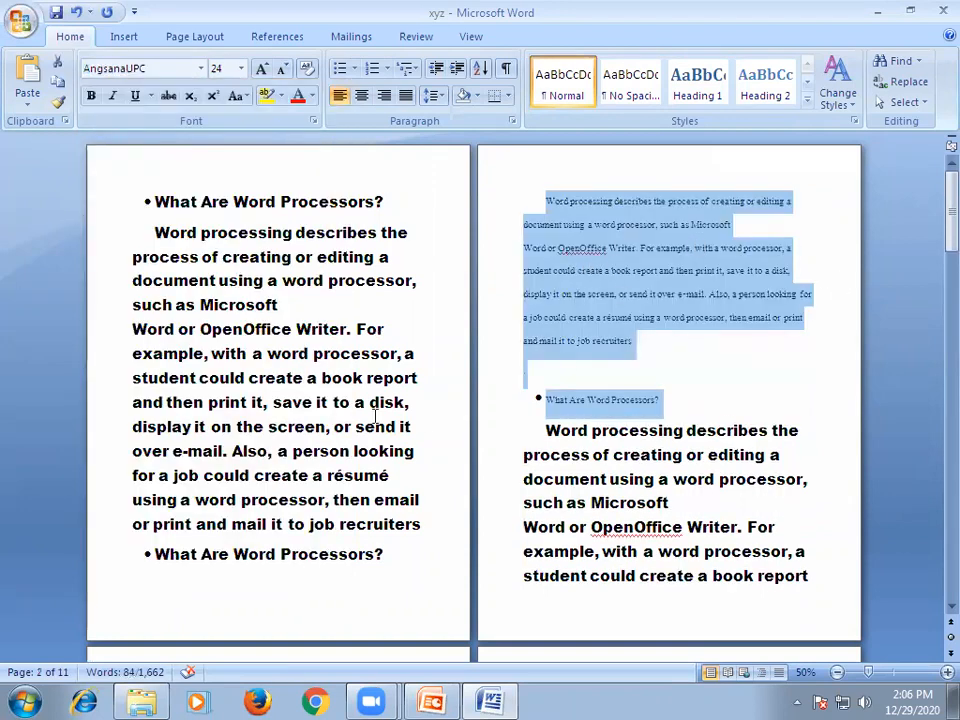
click(202, 259)
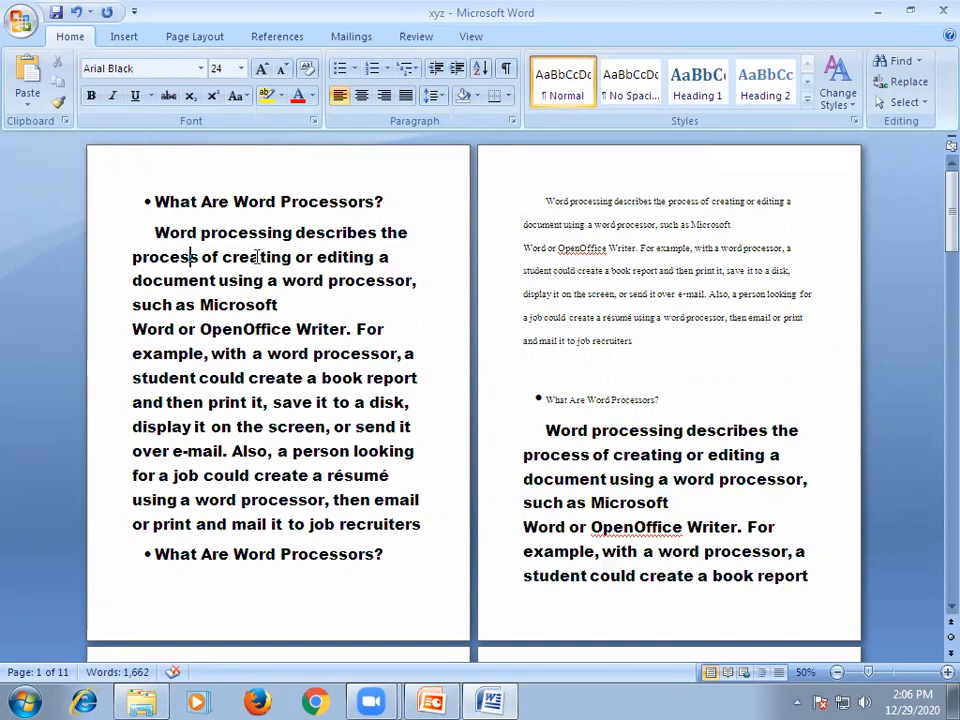
- Copy the formatting of "Word processing describes" on page 1 onto the AngsanaUPC text on page 2 with Format Painter
drag(142, 231, 335, 232)
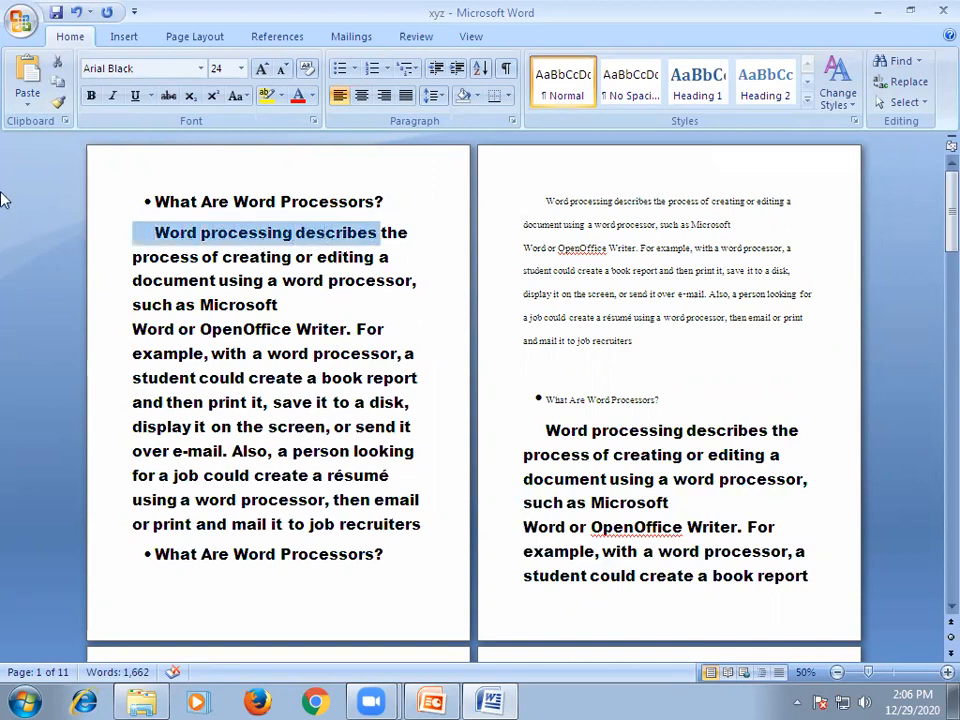
click(58, 104)
mouse_move(535, 196)
mouse_down()
mouse_move(617, 268)
mouse_move(696, 390)
mouse_up()
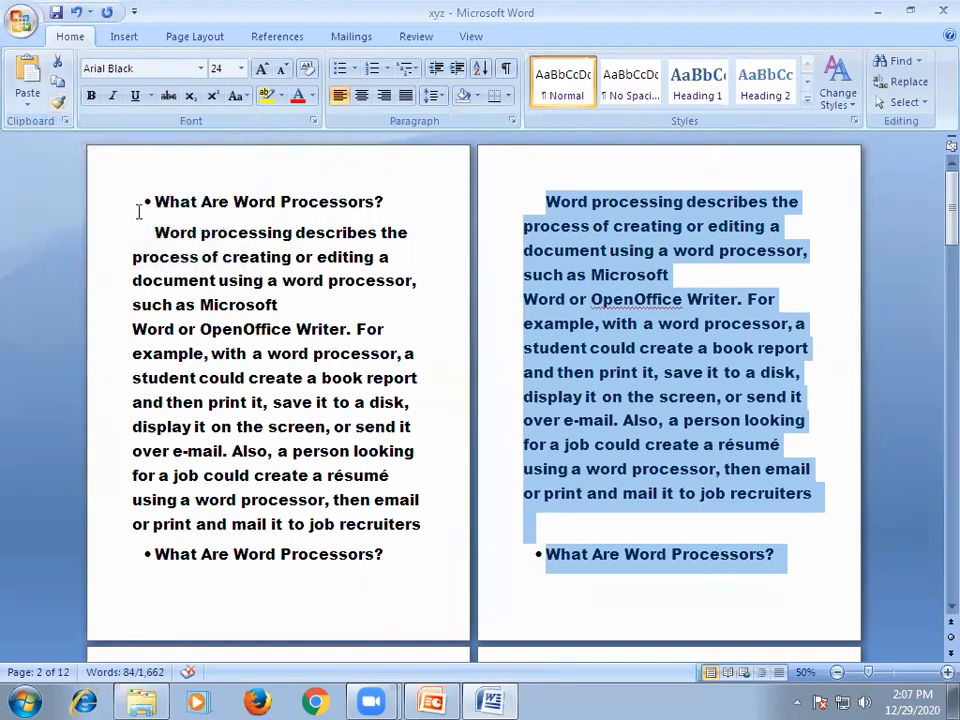
- Enlarge all the text on page 1, from the first heading through the second, to 90 pt with Grow Font
drag(143, 202, 407, 561)
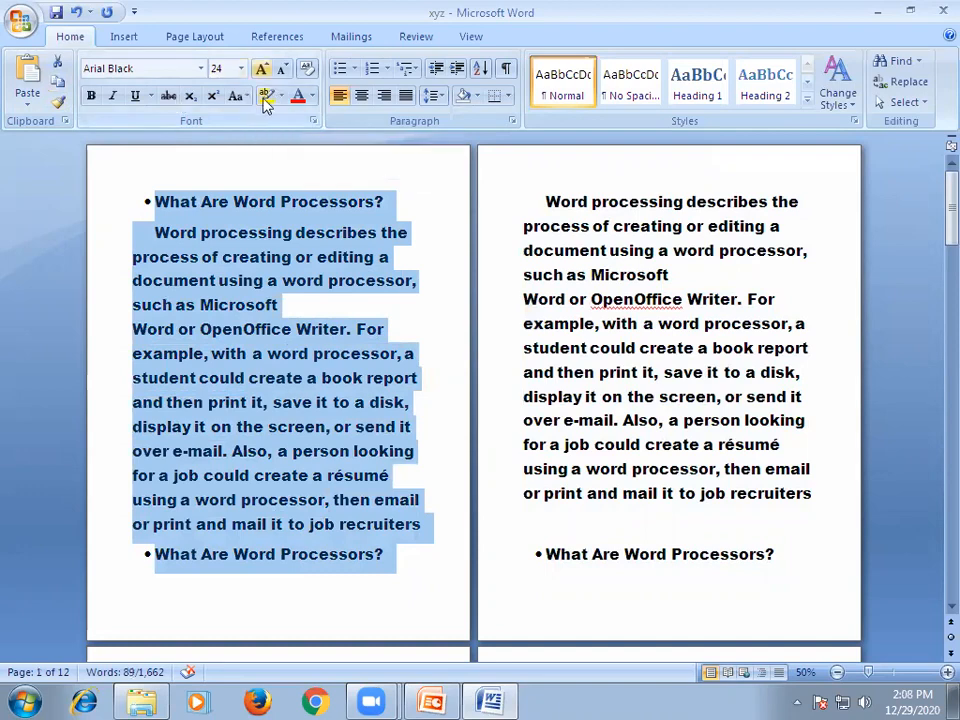
key(ctrl+shift+period)
key(ctrl+shift+period)
key(ctrl+shift+period)
key(ctrl+shift+period)
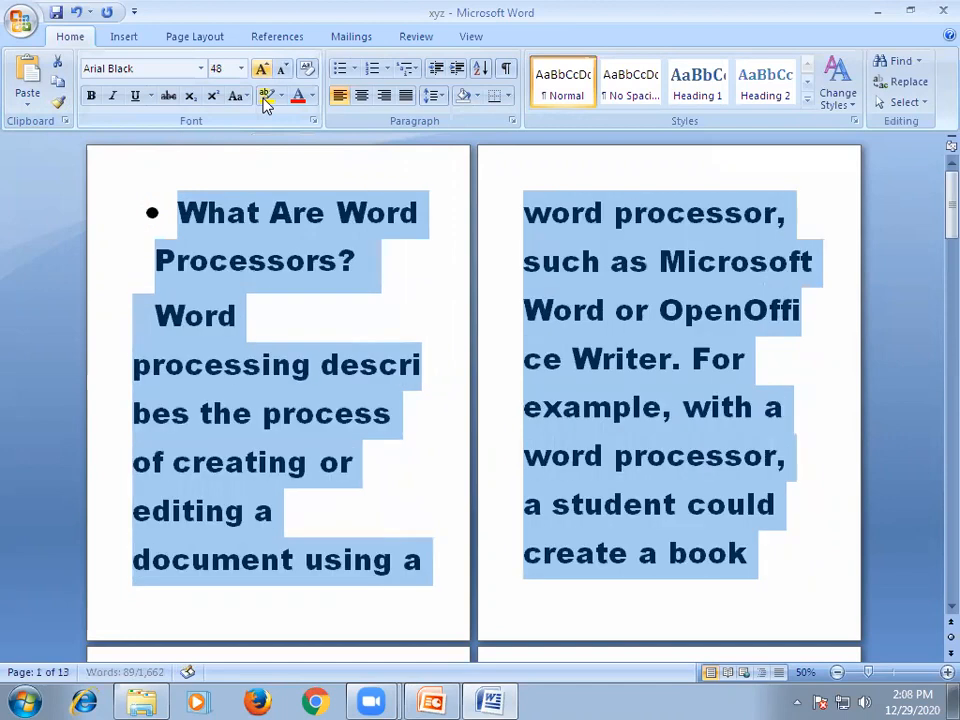
key(ctrl+shift+period)
key(ctrl+shift+period)
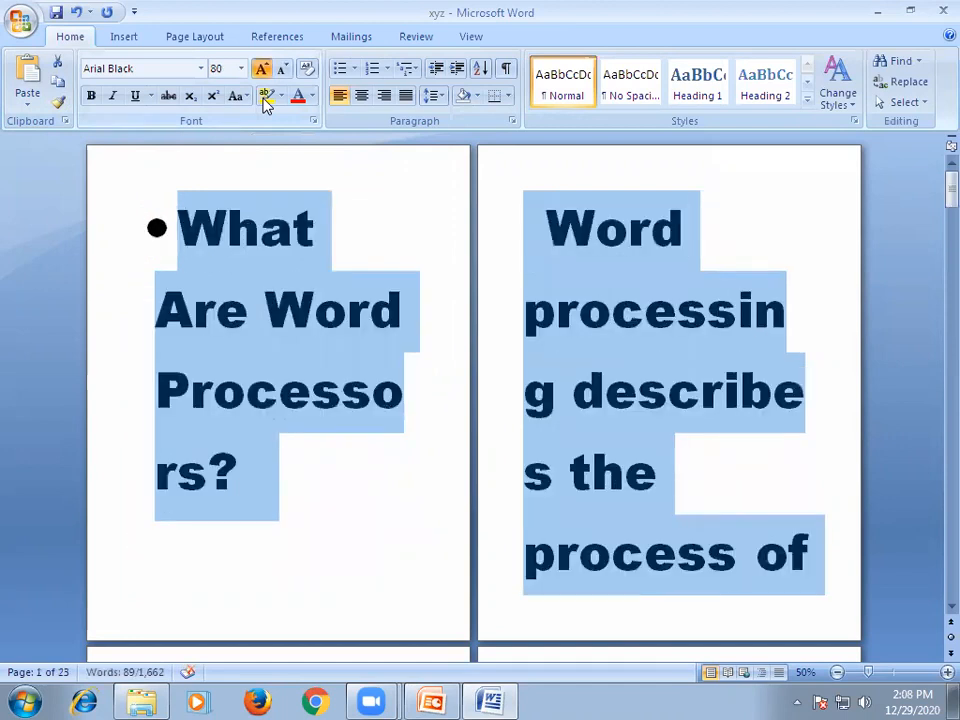
key(ctrl+shift+period)
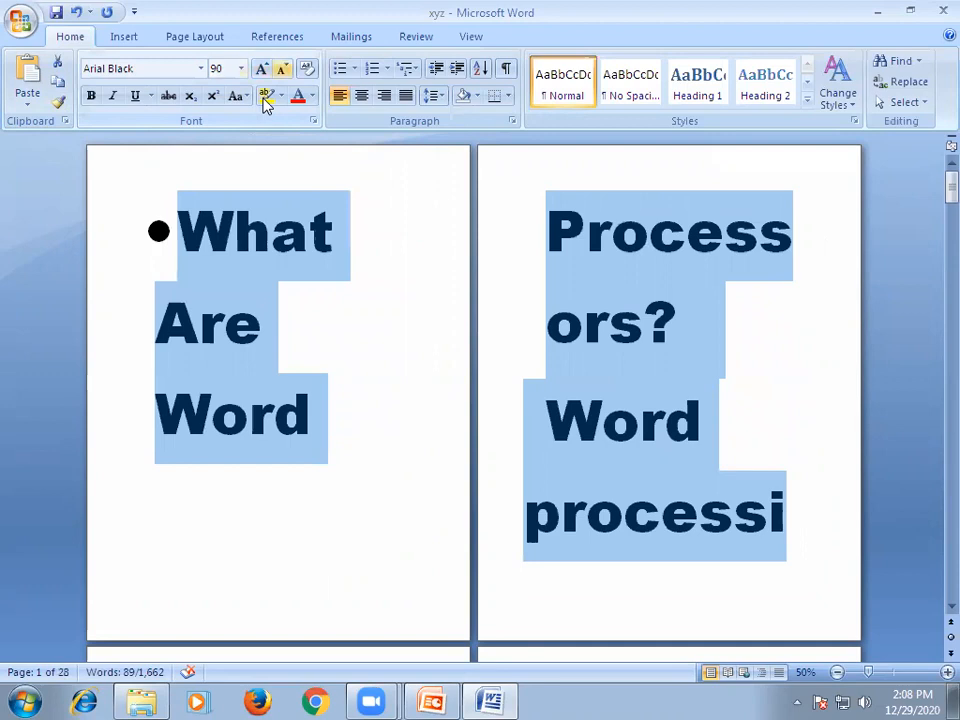
- Shrink the enlarged text from the first through the second heading to 20 pt, and grow it back to 22 pt
click(267, 104)
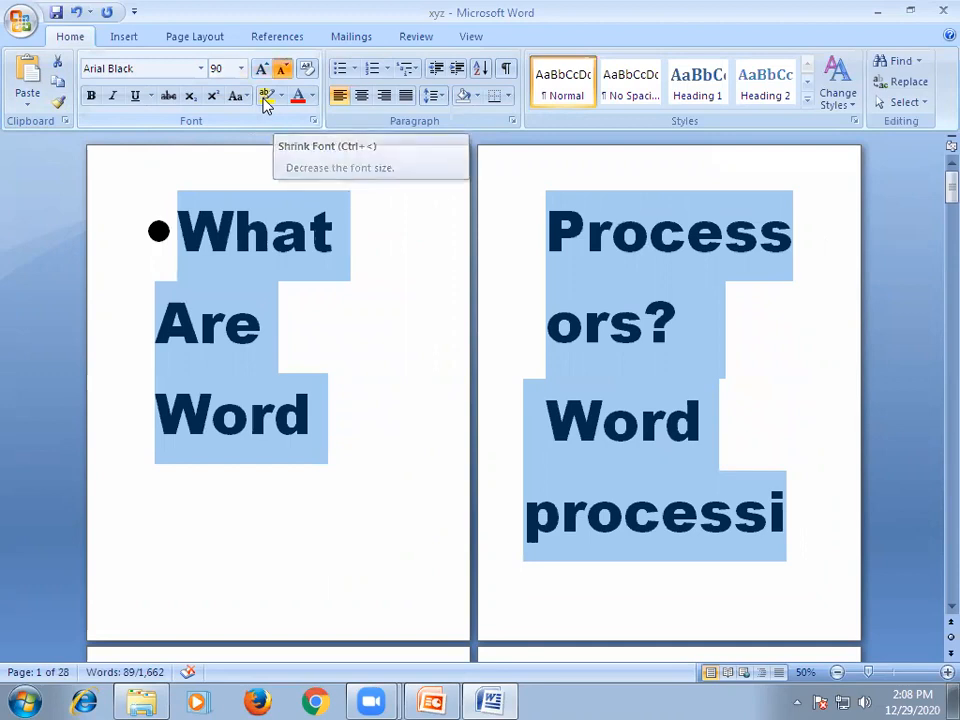
key(ctrl+shift+comma)
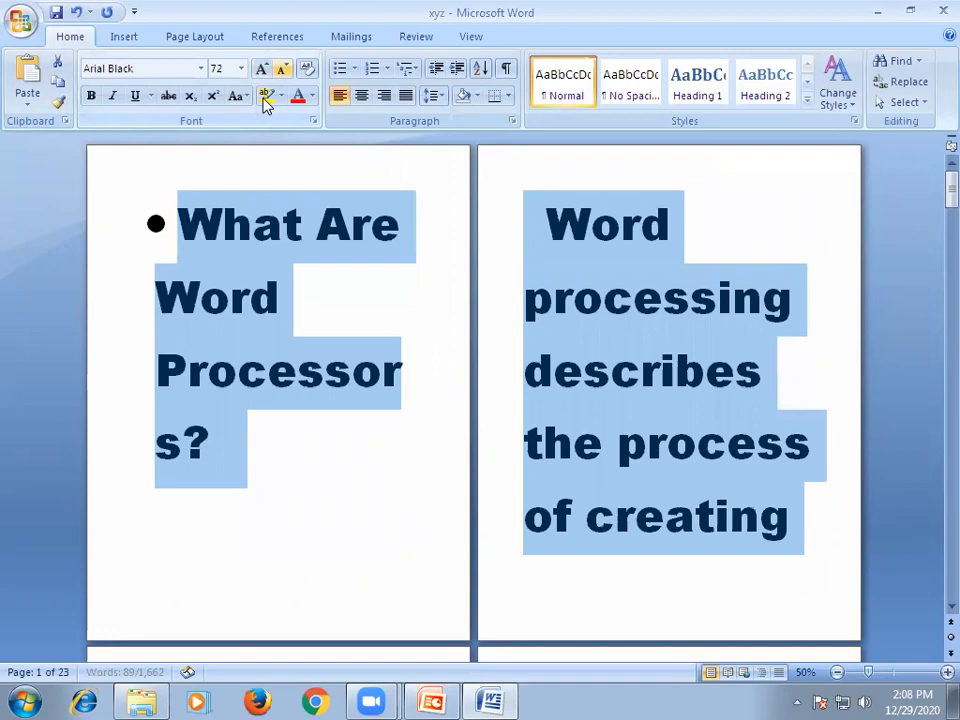
key(ctrl+shift+comma)
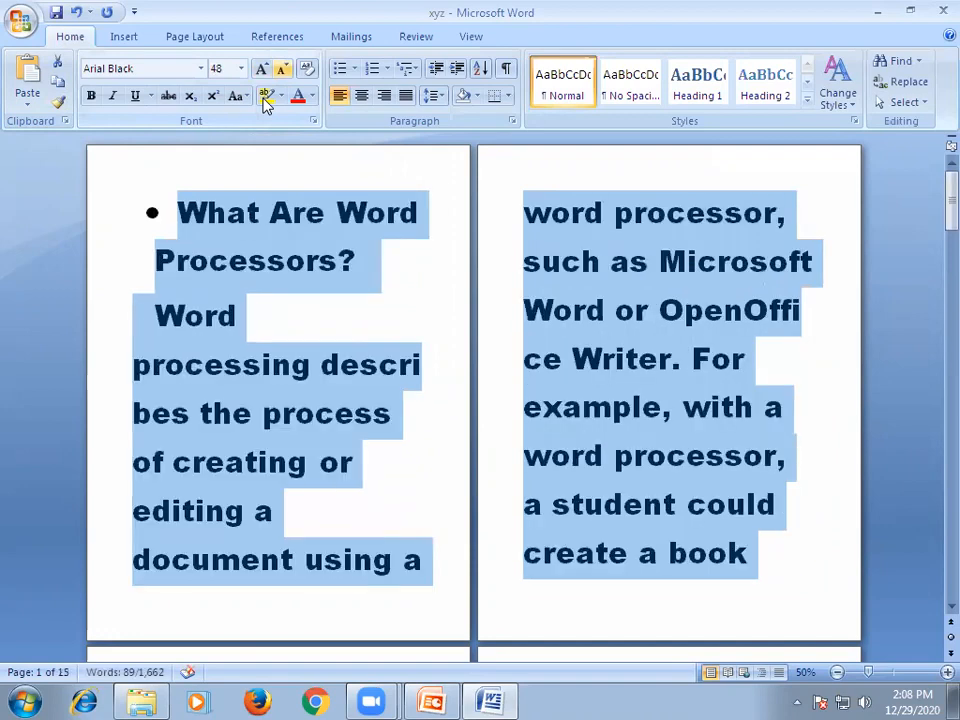
key(ctrl+shift+comma)
key(ctrl+shift+comma)
key(ctrl+shift+comma)
key(ctrl+shift+comma)
key(ctrl+shift+comma)
key(ctrl+shift+comma)
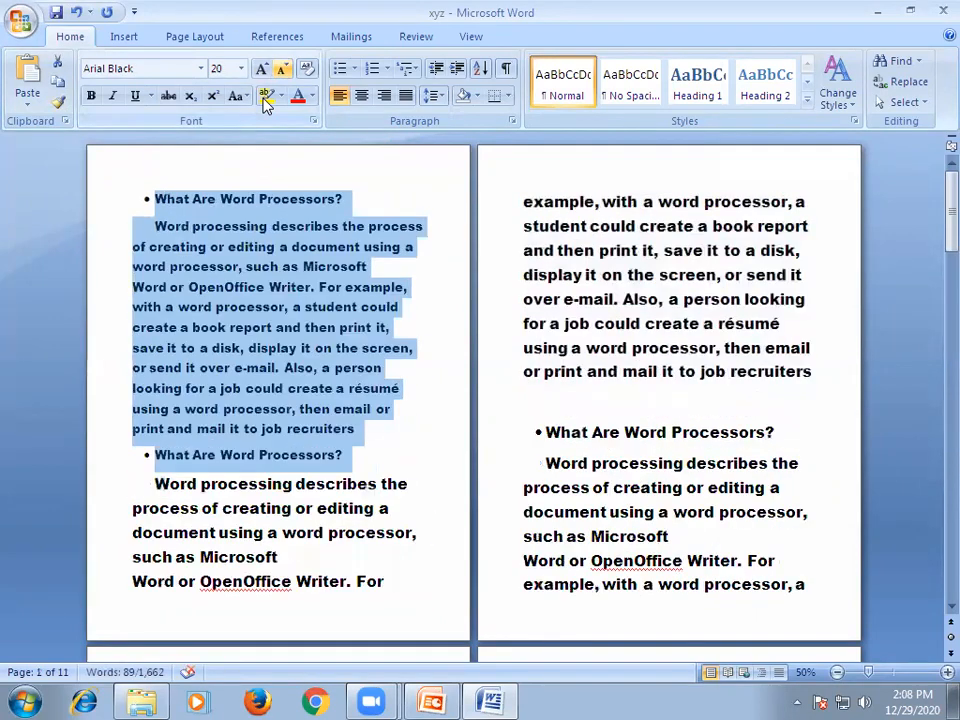
key(ctrl+shift+period)
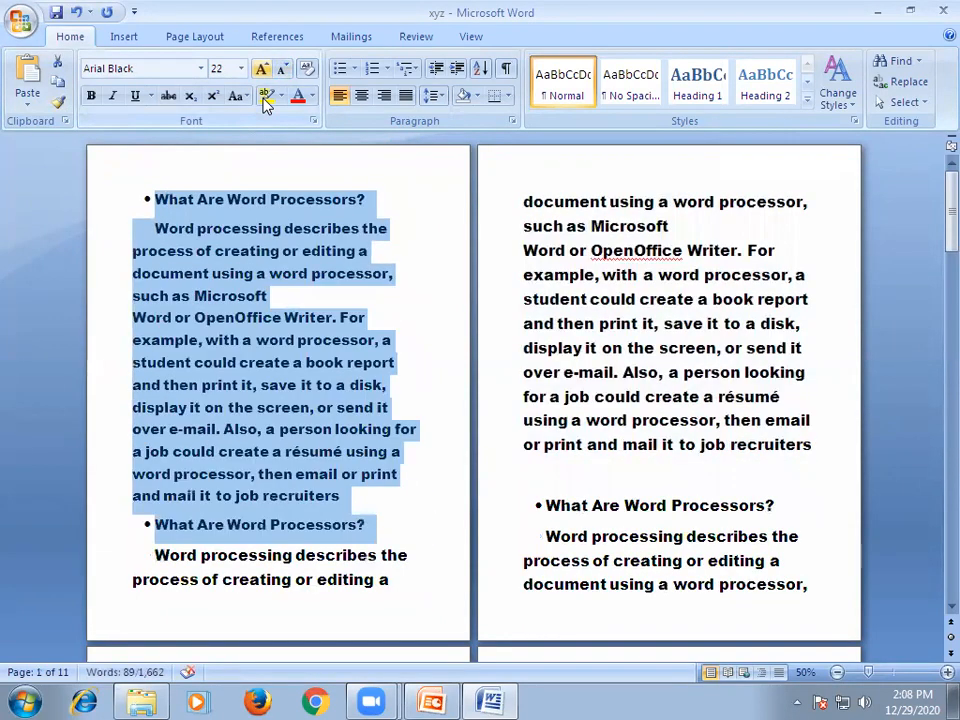
click(307, 251)
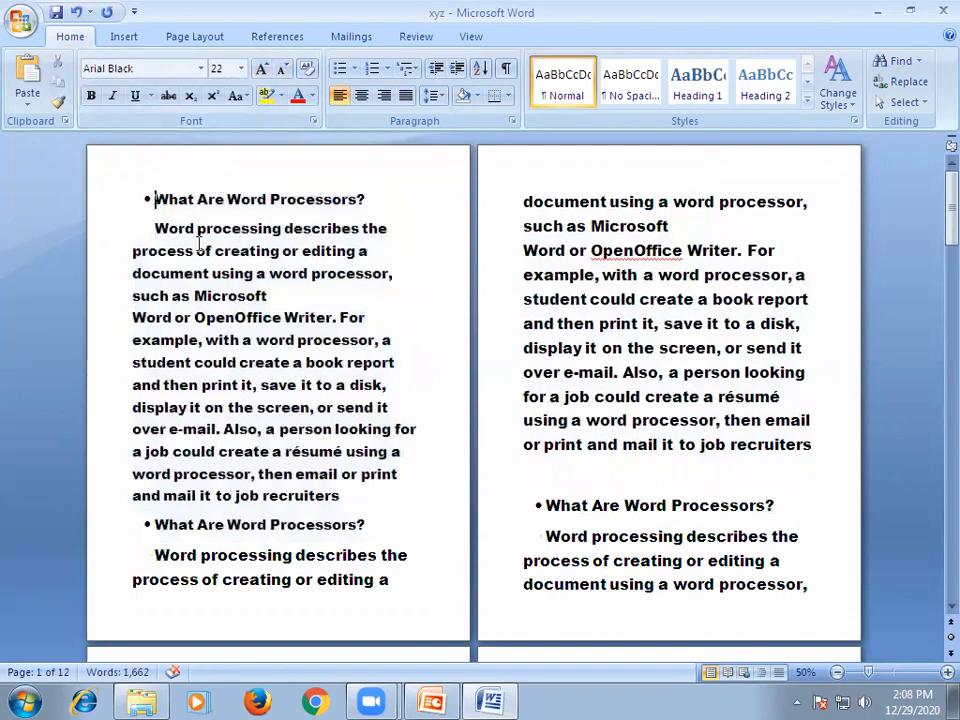
- Highlight the text from the first heading through "then email" in red
drag(155, 200, 312, 476)
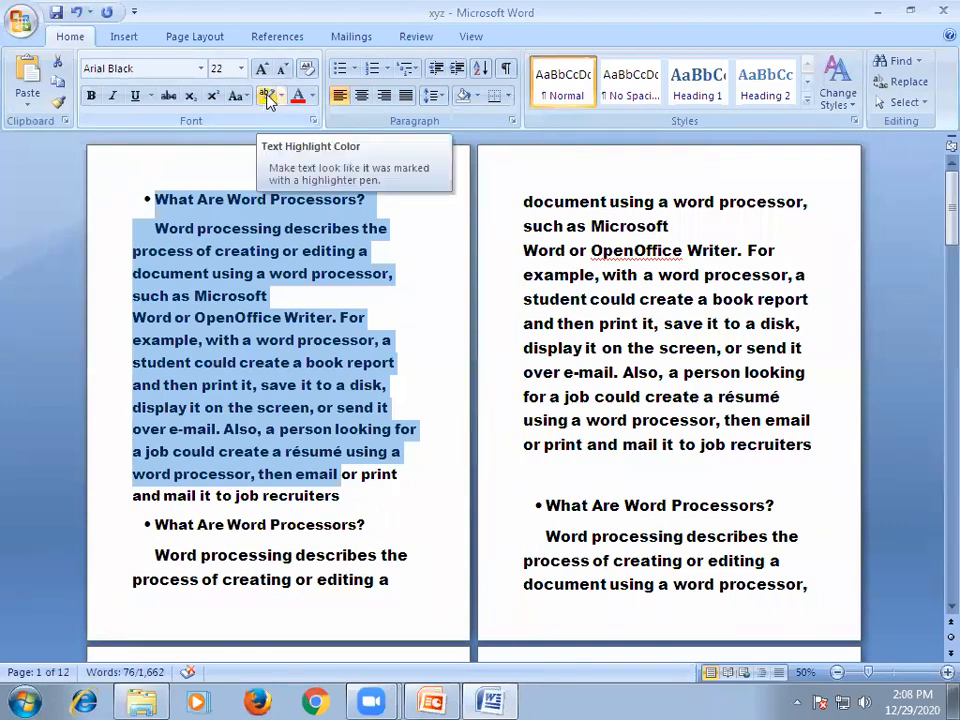
click(281, 97)
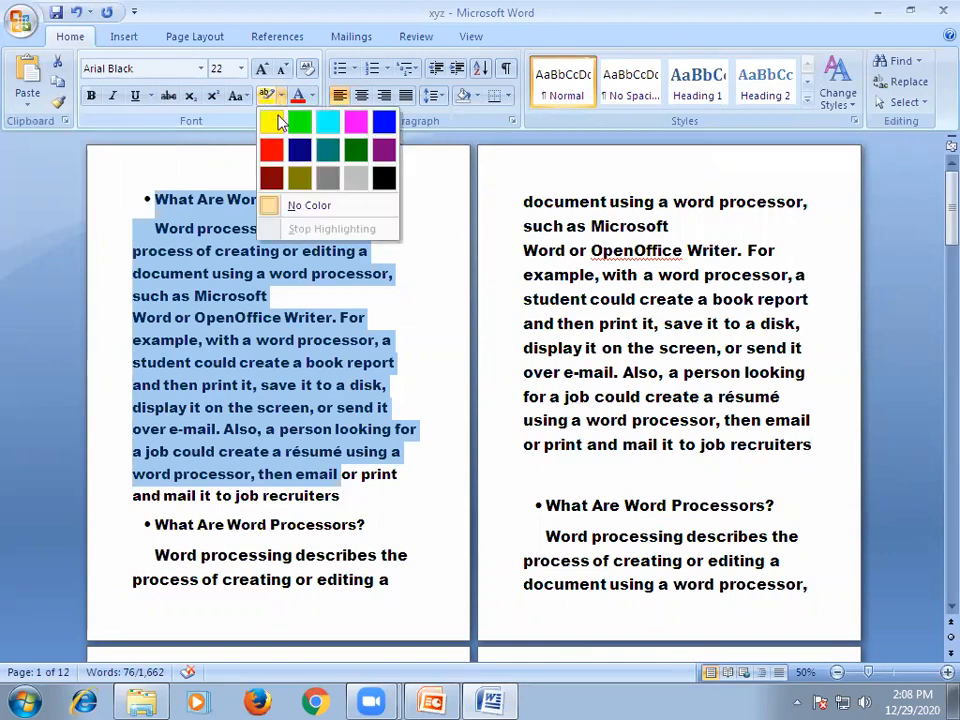
click(273, 152)
click(399, 289)
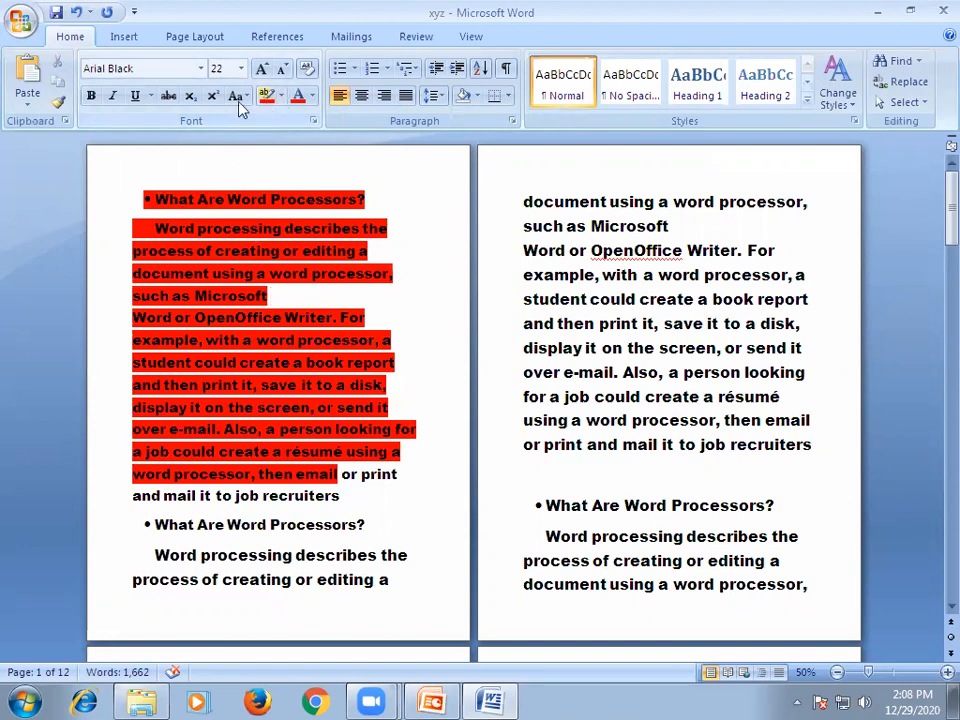
- Undo the red highlight and the last font size increase, and redo the size increase
click(77, 16)
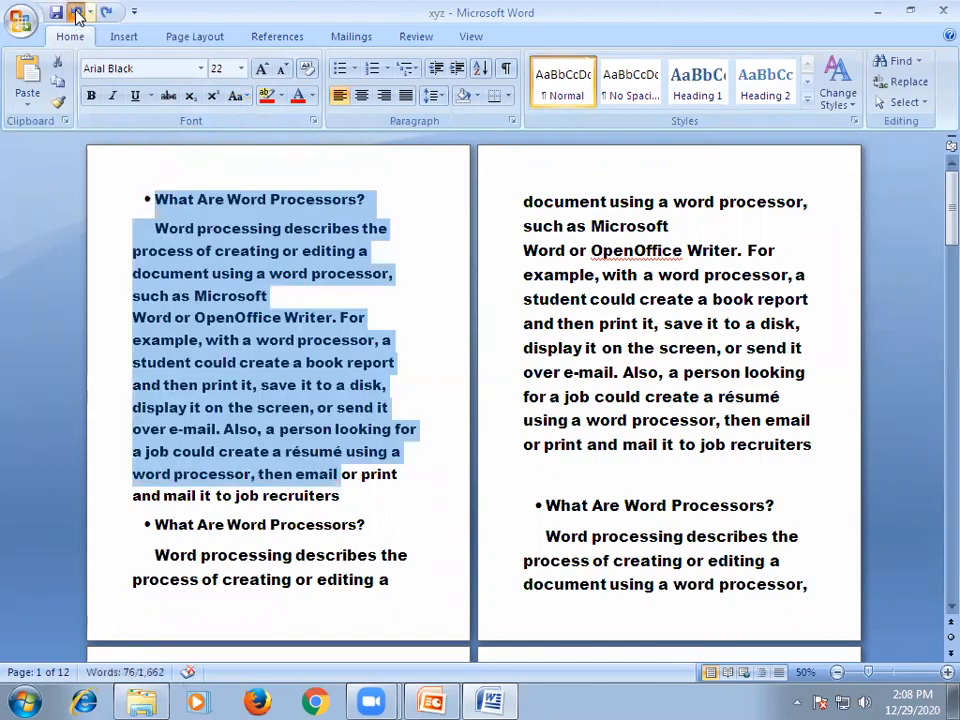
click(77, 16)
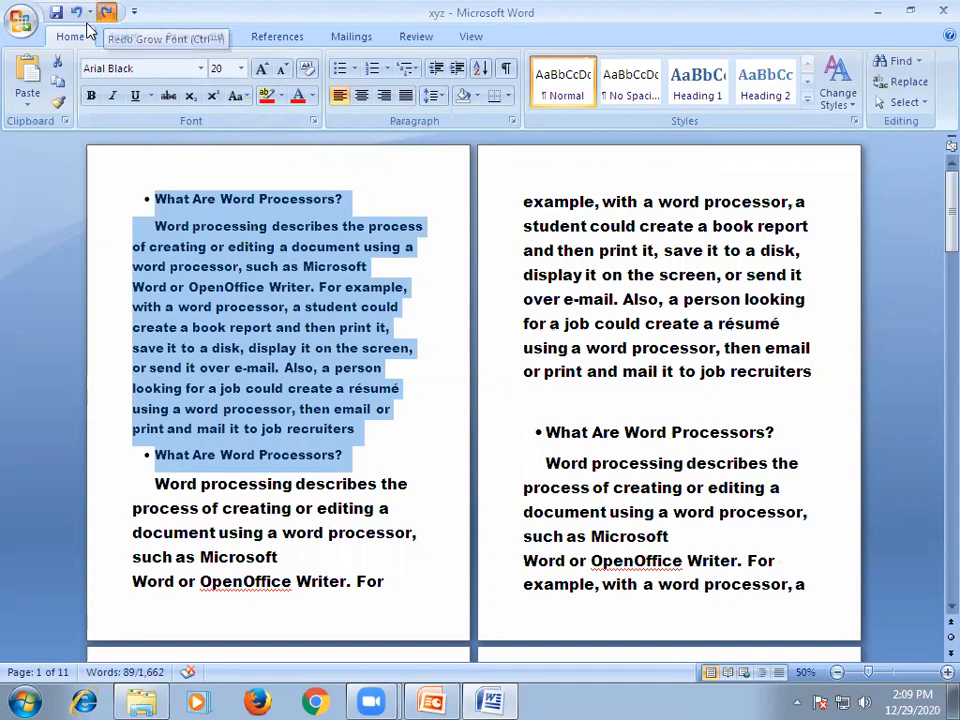
key(ctrl+y)
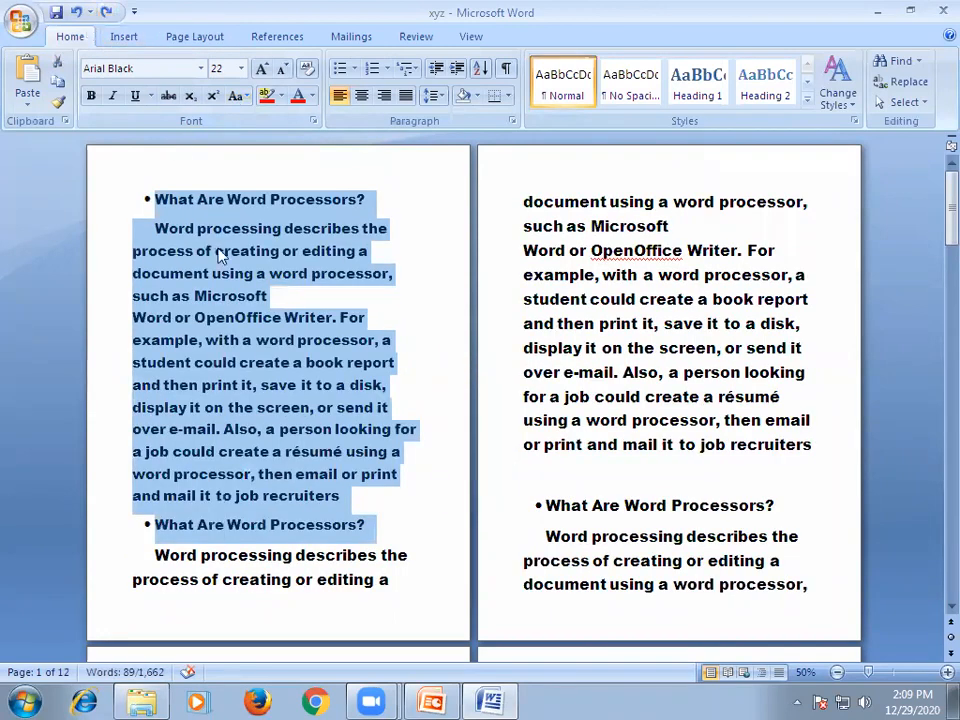
- Change the font color of "What Are Word Processors" in the first heading to a dark olive green
click(230, 273)
drag(158, 199, 356, 199)
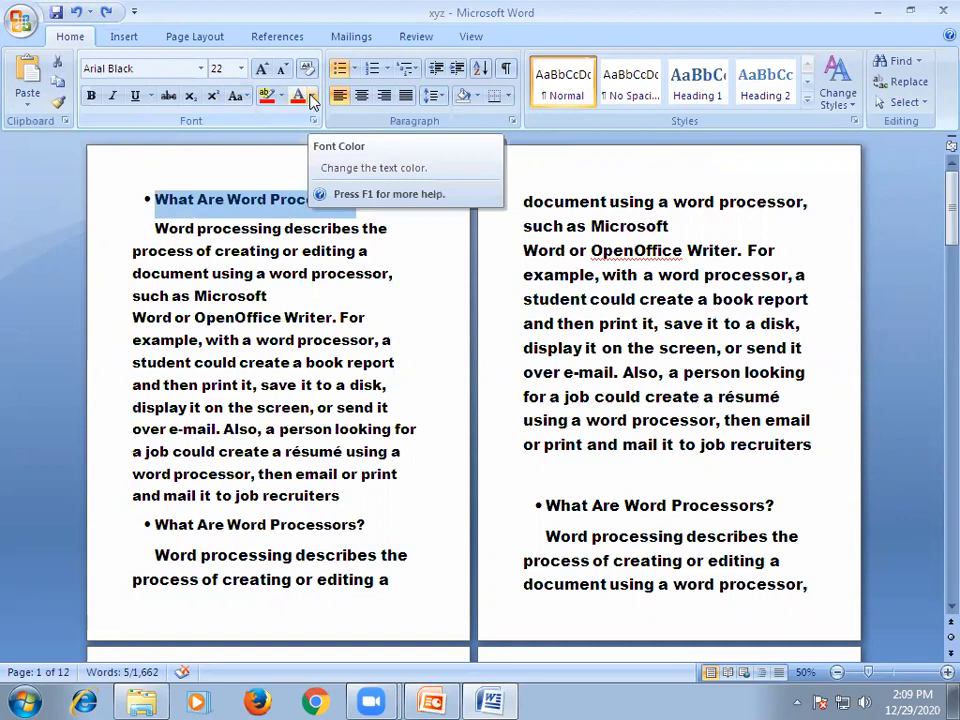
click(312, 97)
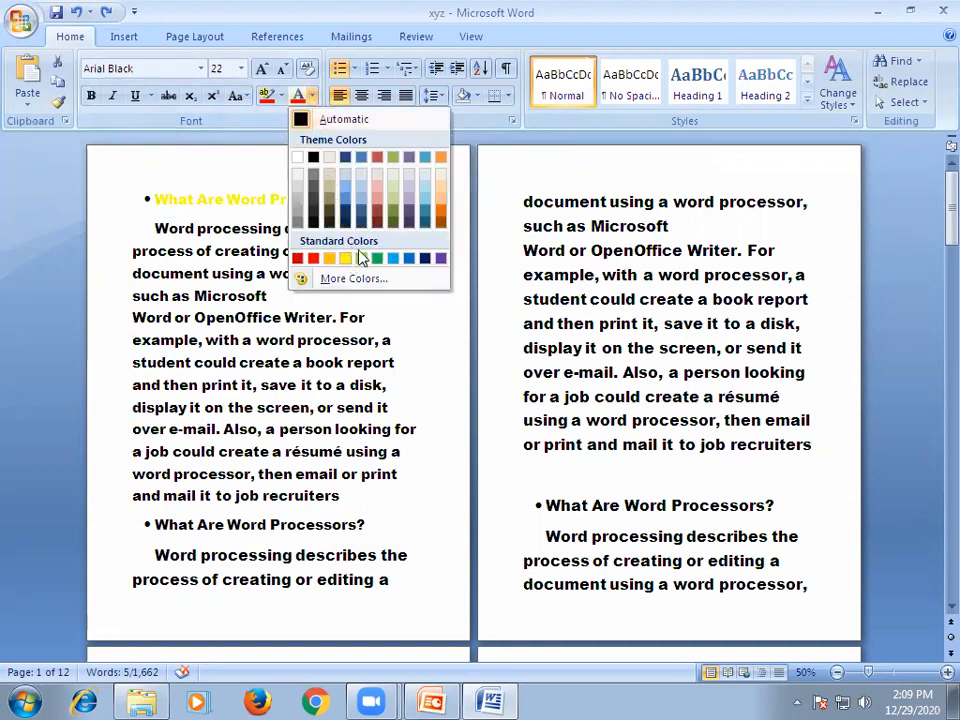
click(392, 214)
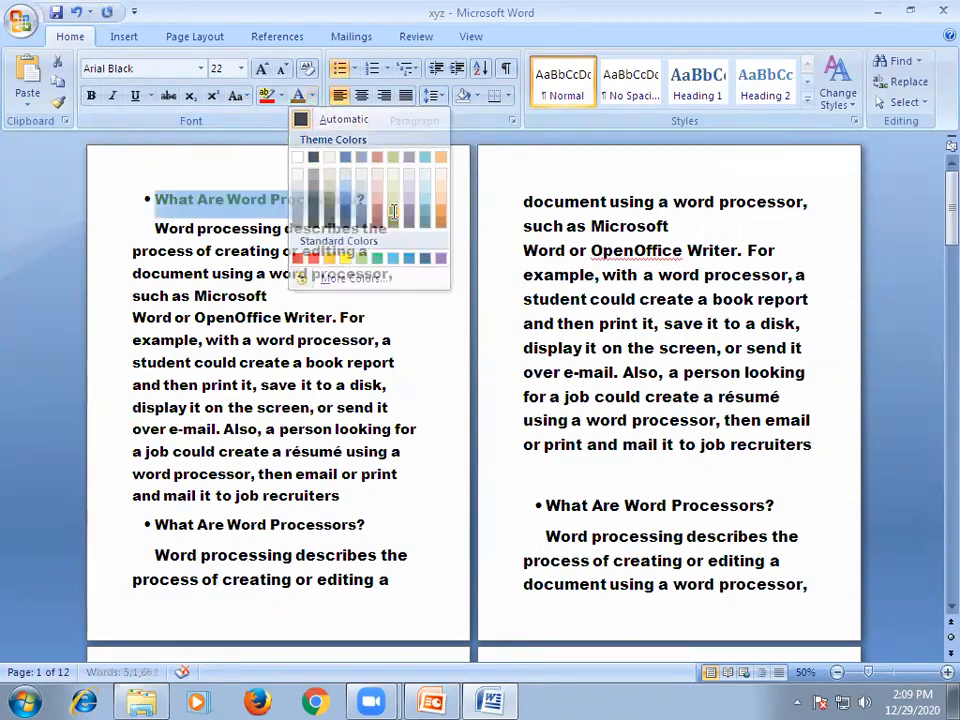
click(243, 246)
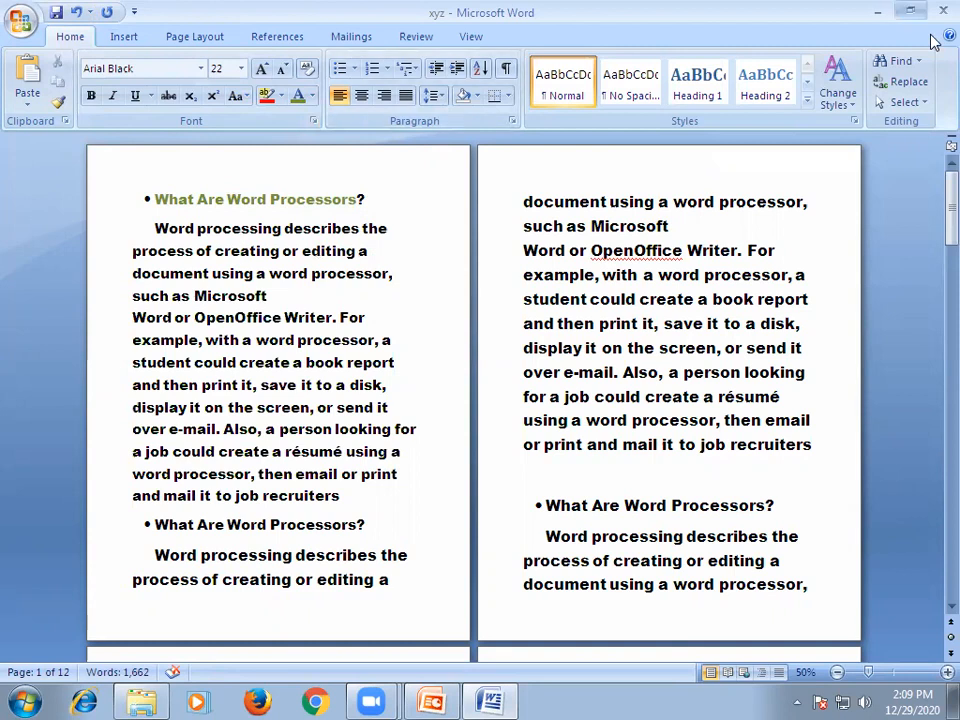
- Restore the document window to its smaller size on the desktop and extend its height downward
key(super+Down)
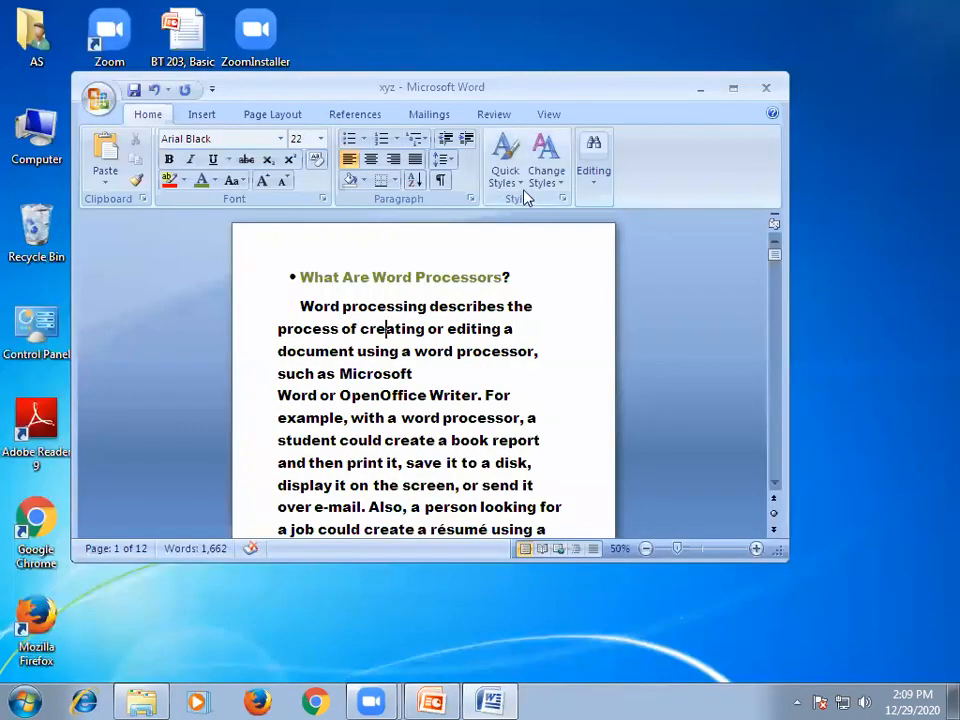
drag(431, 577, 431, 662)
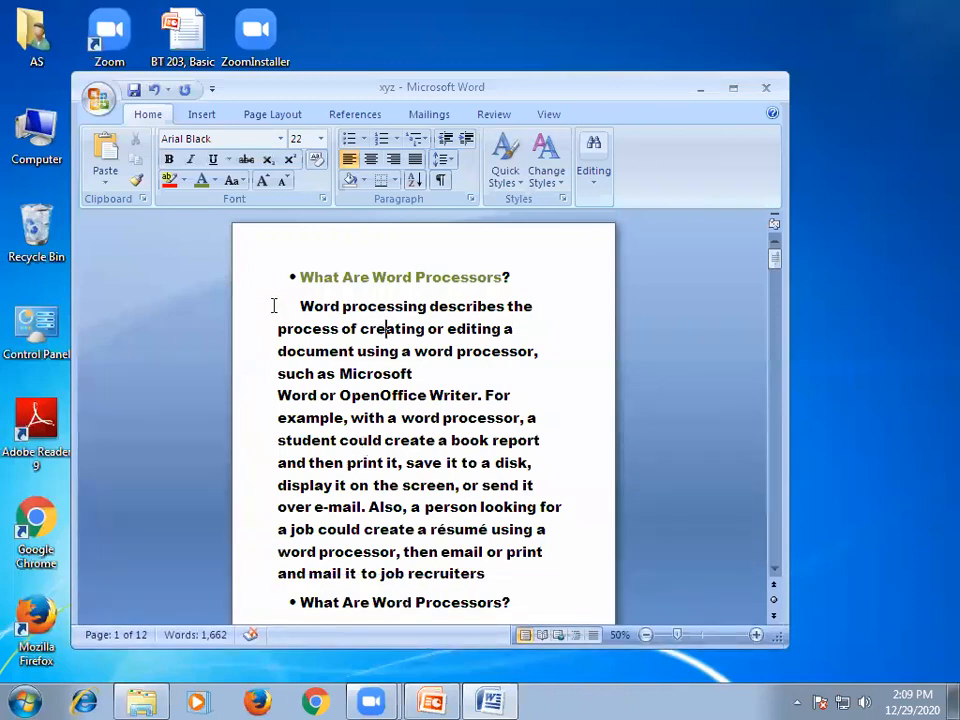
- Remove the bullet and the indent from the first heading on page 1
click(297, 276)
key(BackSpace)
key(BackSpace)
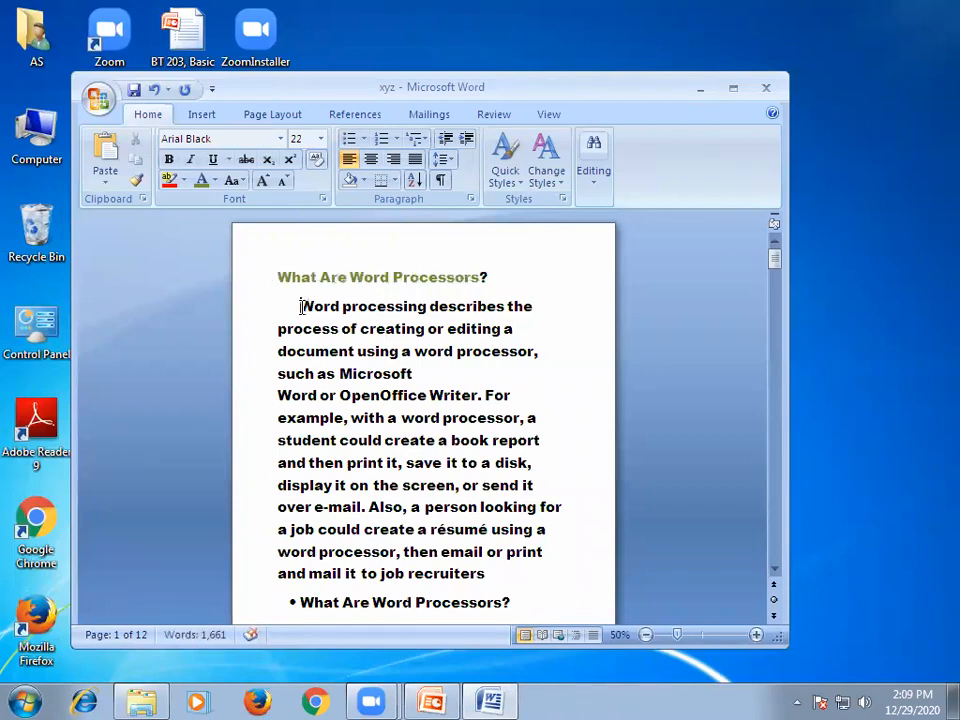
- Remove the first-line indent of the paragraph below the first heading and break it into separate paragraphs after "describes the" and "Microsoft"
click(300, 306)
key(BackSpace)
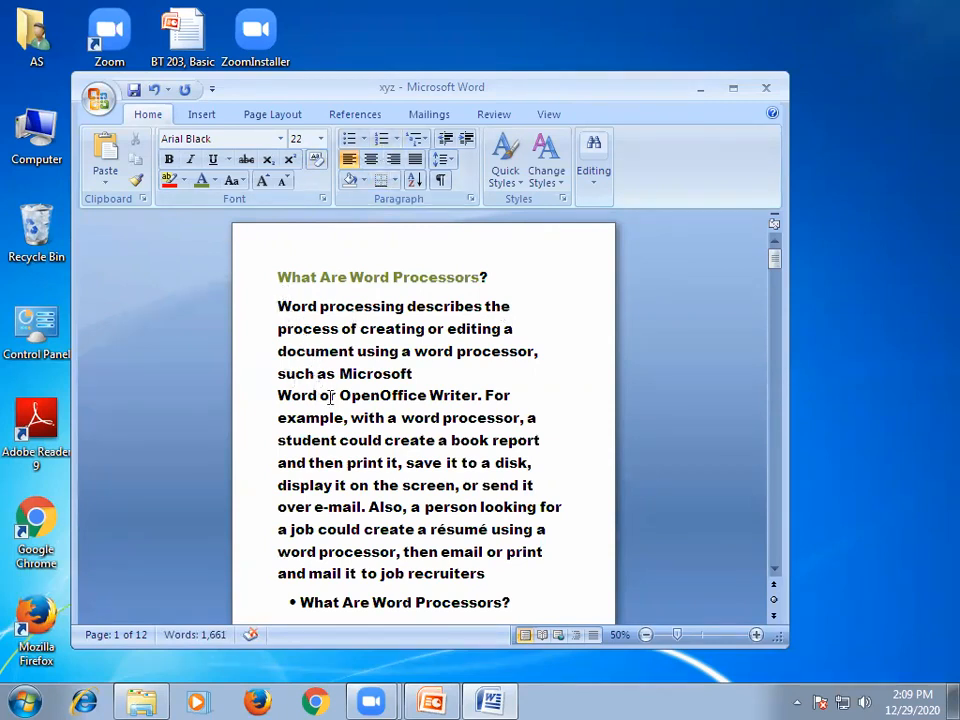
click(522, 312)
key(Return)
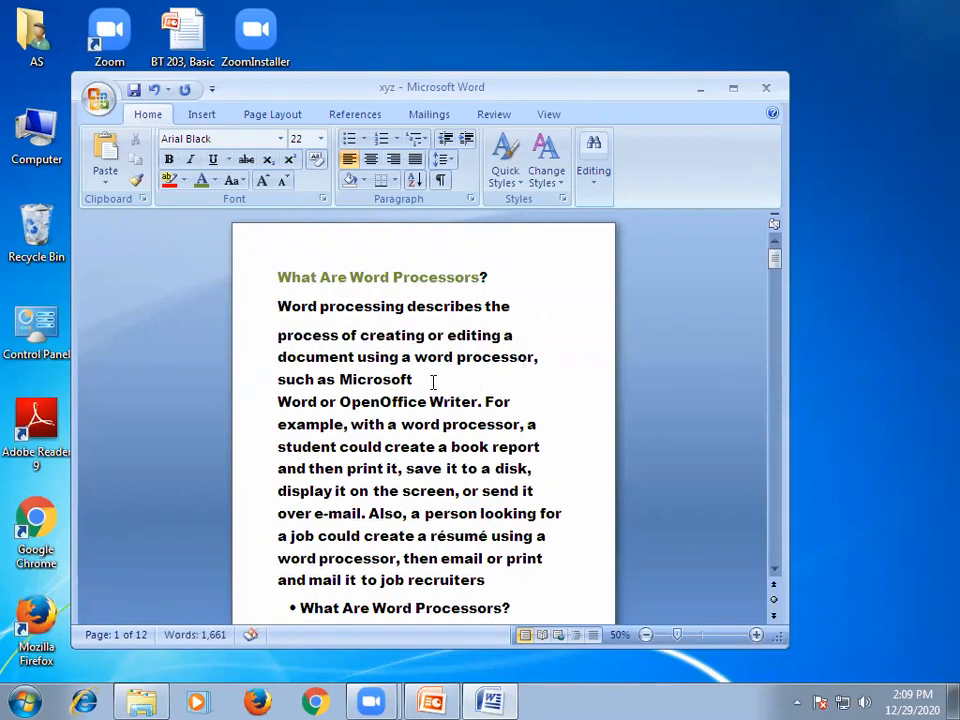
click(415, 380)
key(Return)
- Apply the 1. 2. 3. numbering format to the first heading and the three paragraphs below it
click(274, 274)
drag(274, 274, 535, 430)
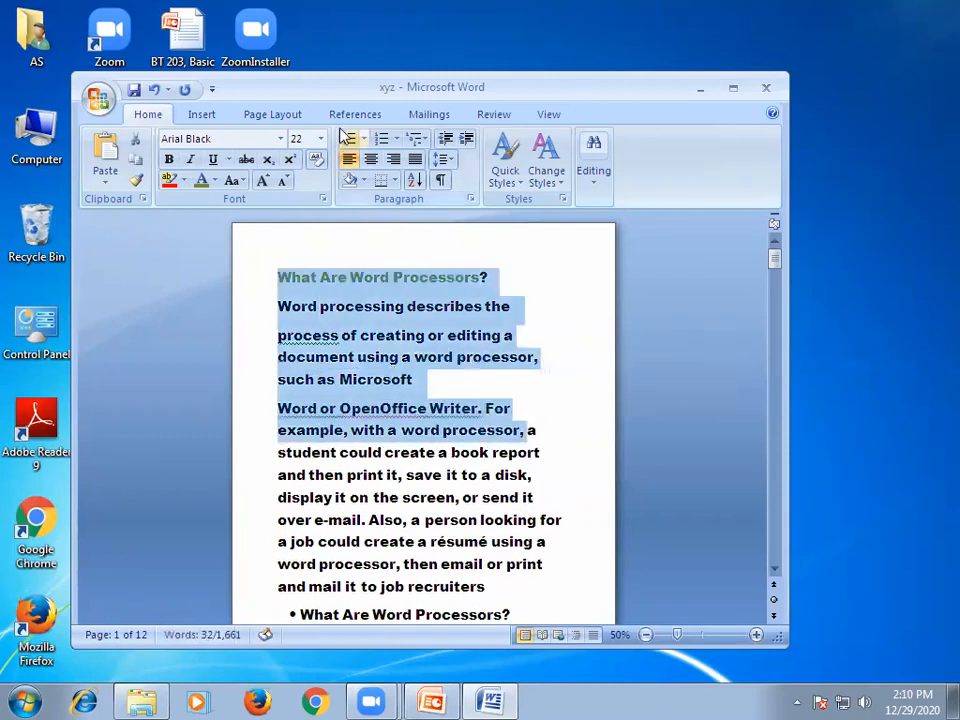
click(396, 139)
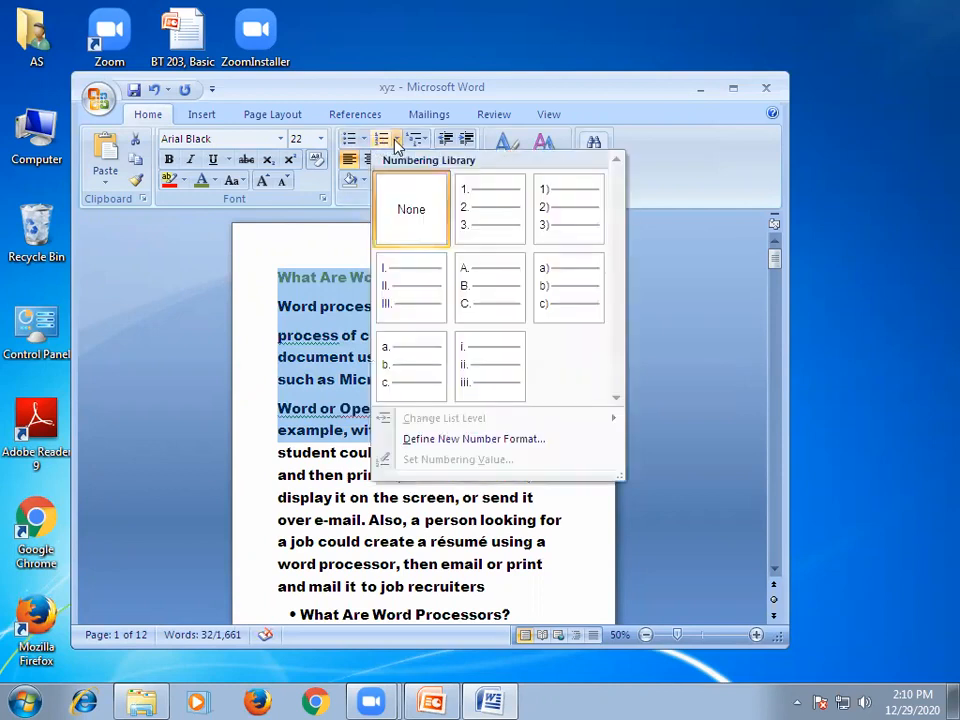
click(484, 208)
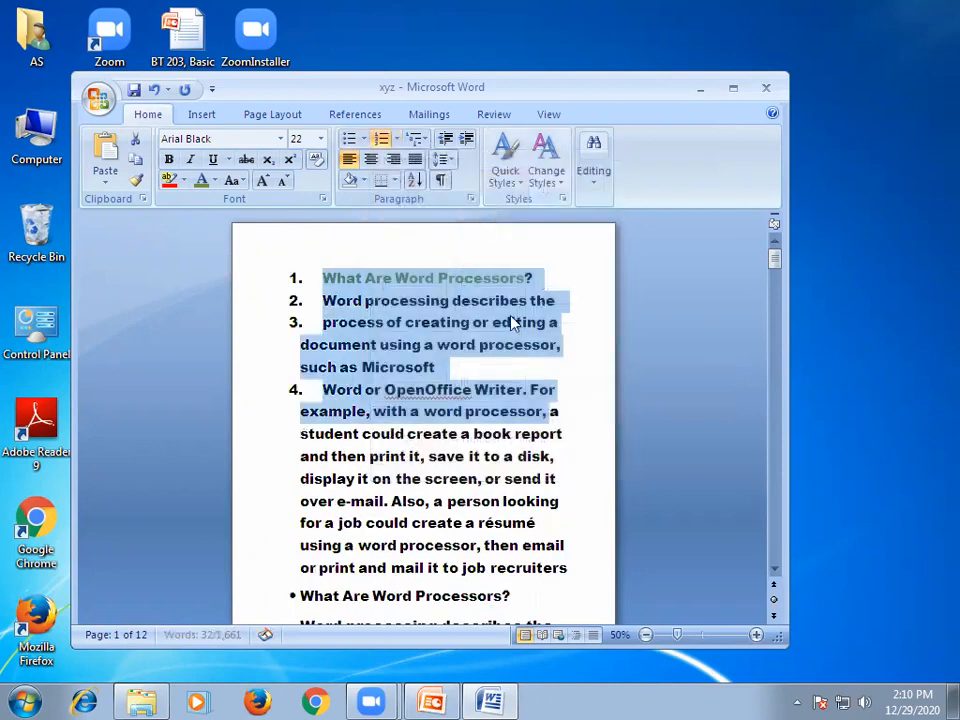
click(345, 430)
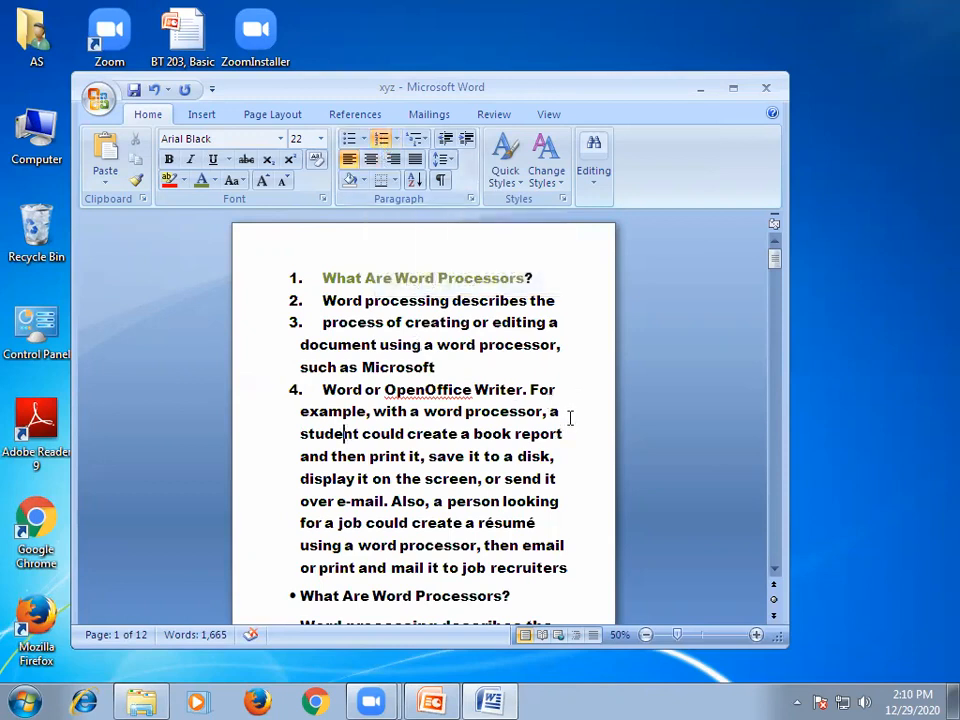
- Split the last numbered item after "résumé" and add an empty numbered item after "recruiters"
click(538, 524)
key(Return)
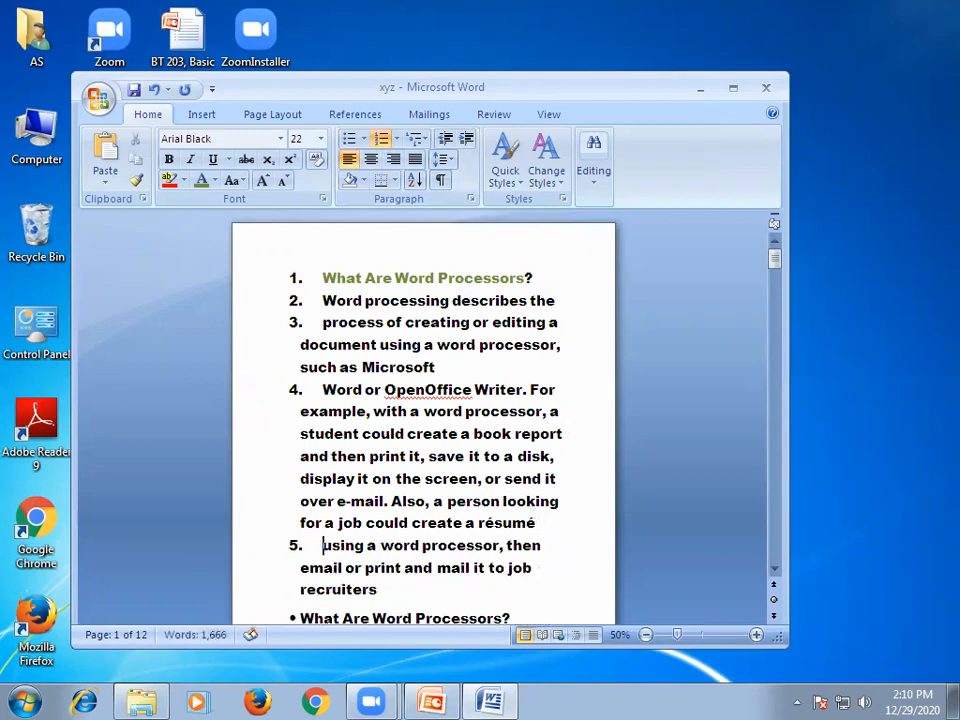
key(End)
key(Down)
key(Down)
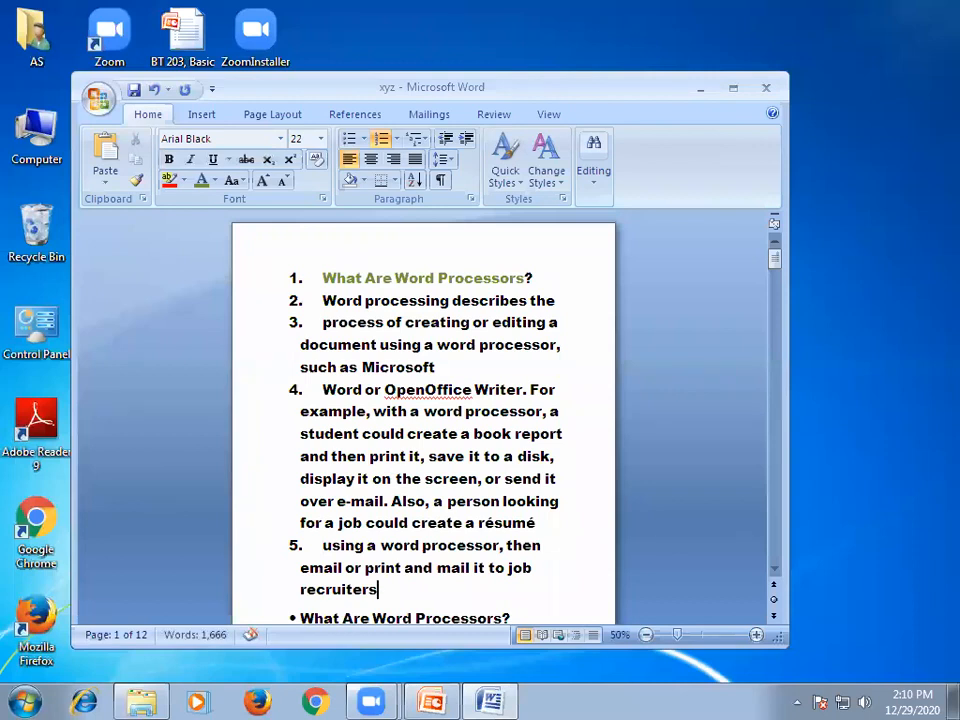
key(Return)
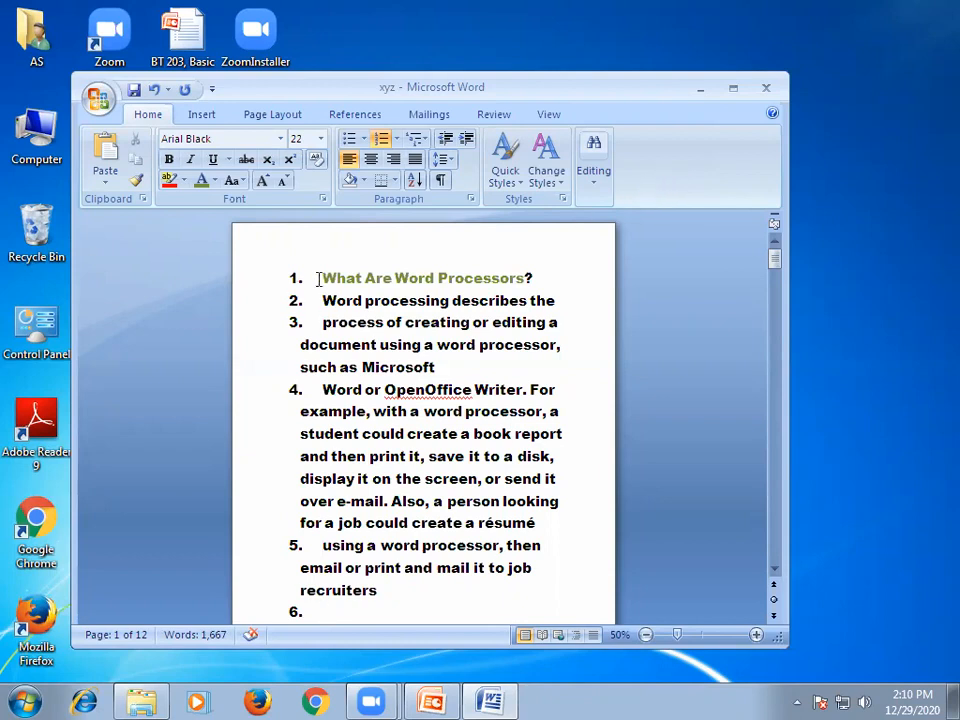
- Remove the numbering from the first heading and the paragraphs through "recruiters", leaving out the empty item
drag(318, 276, 499, 602)
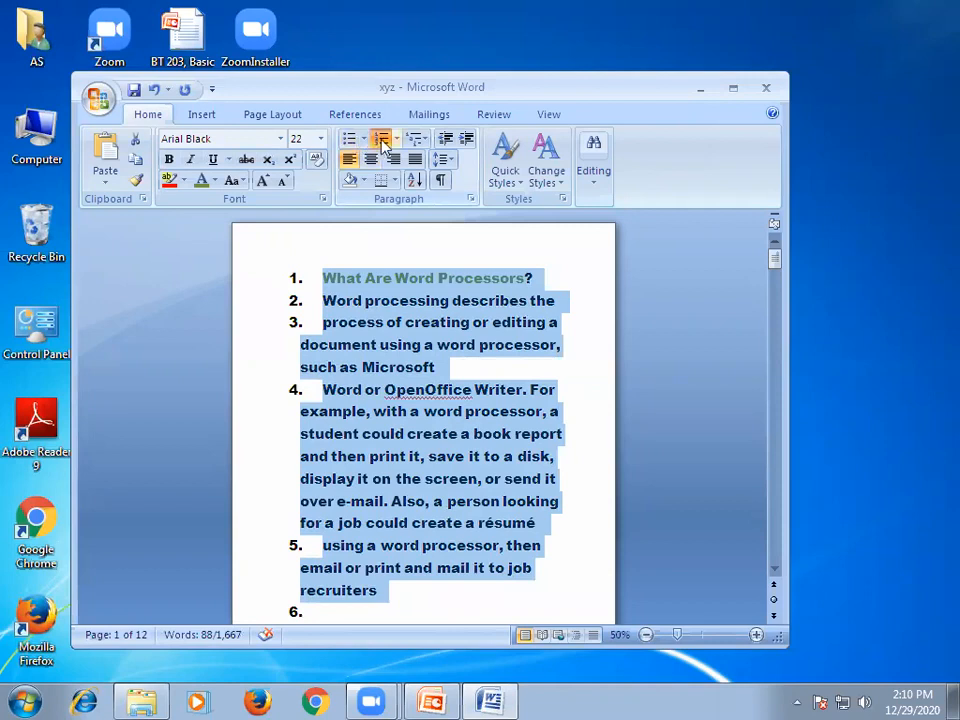
click(381, 138)
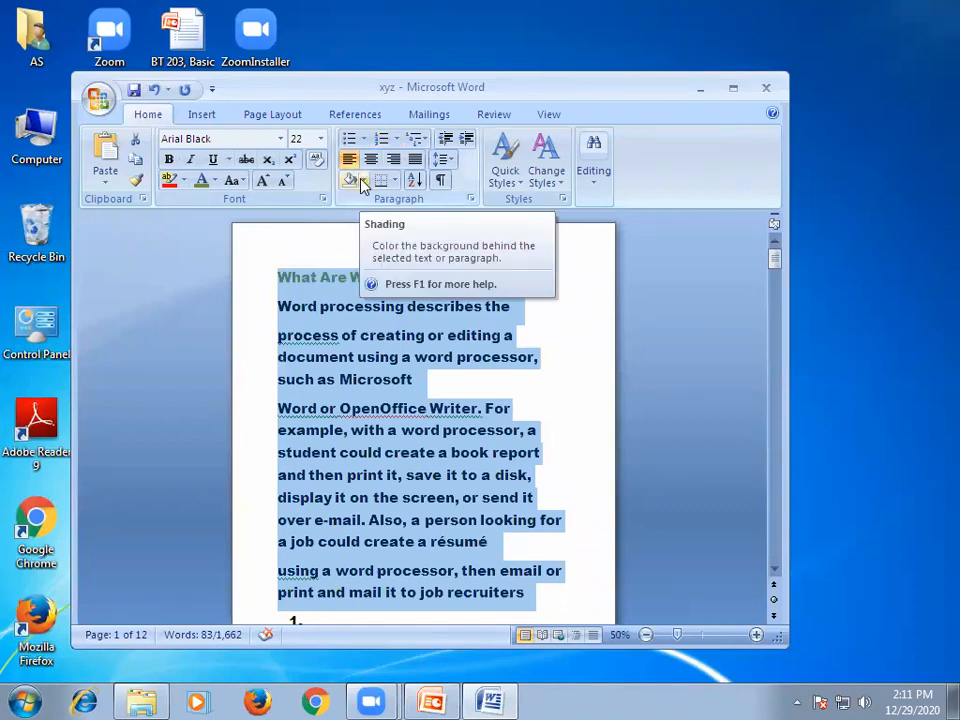
click(368, 379)
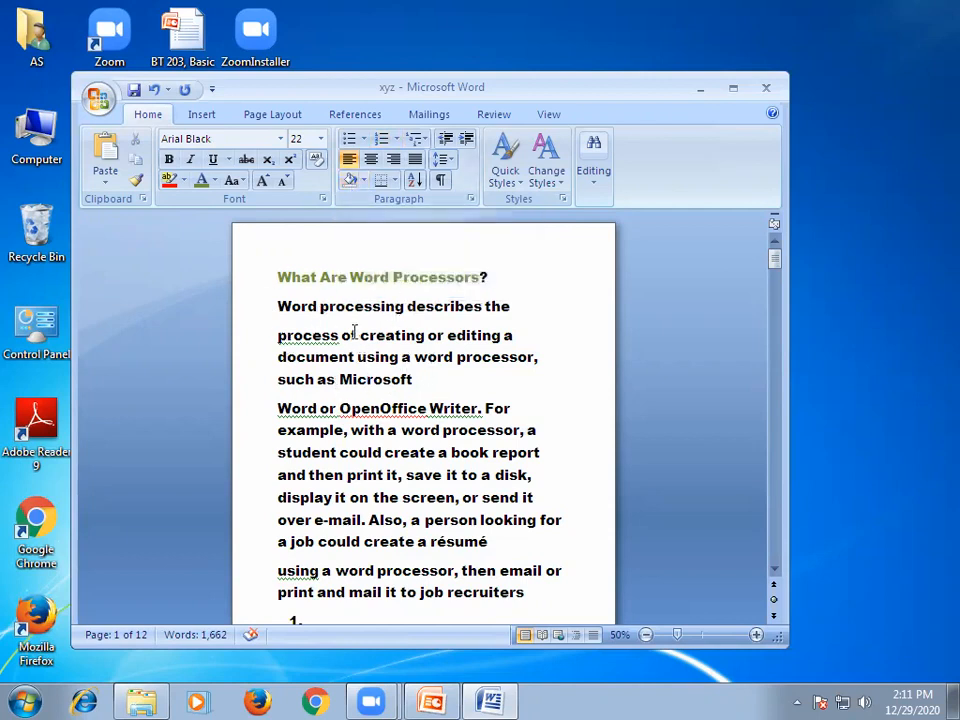
click(395, 180)
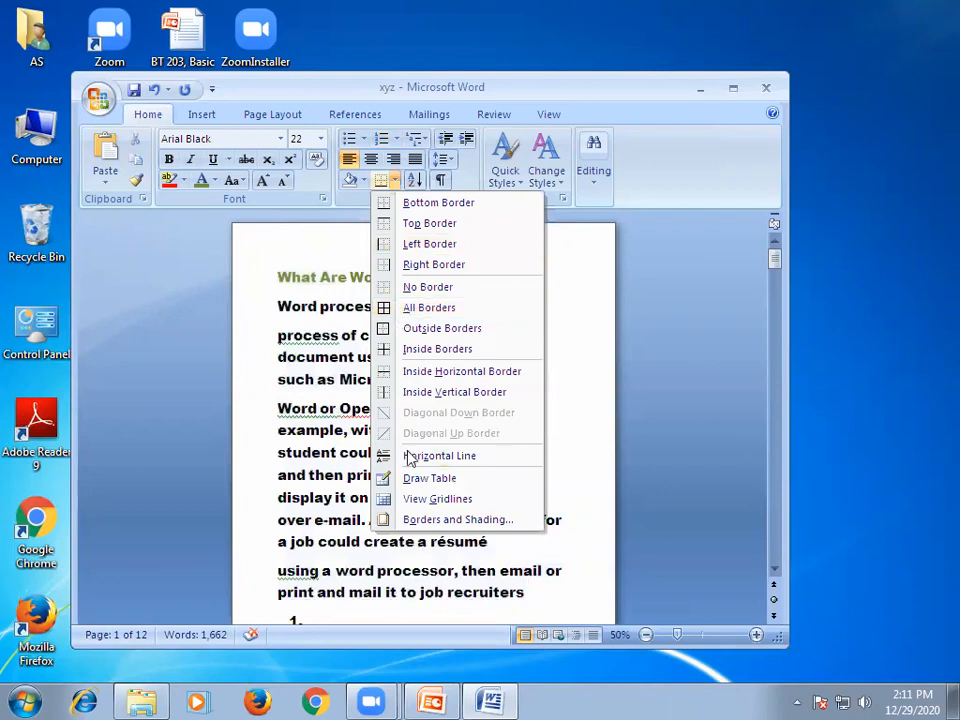
click(313, 422)
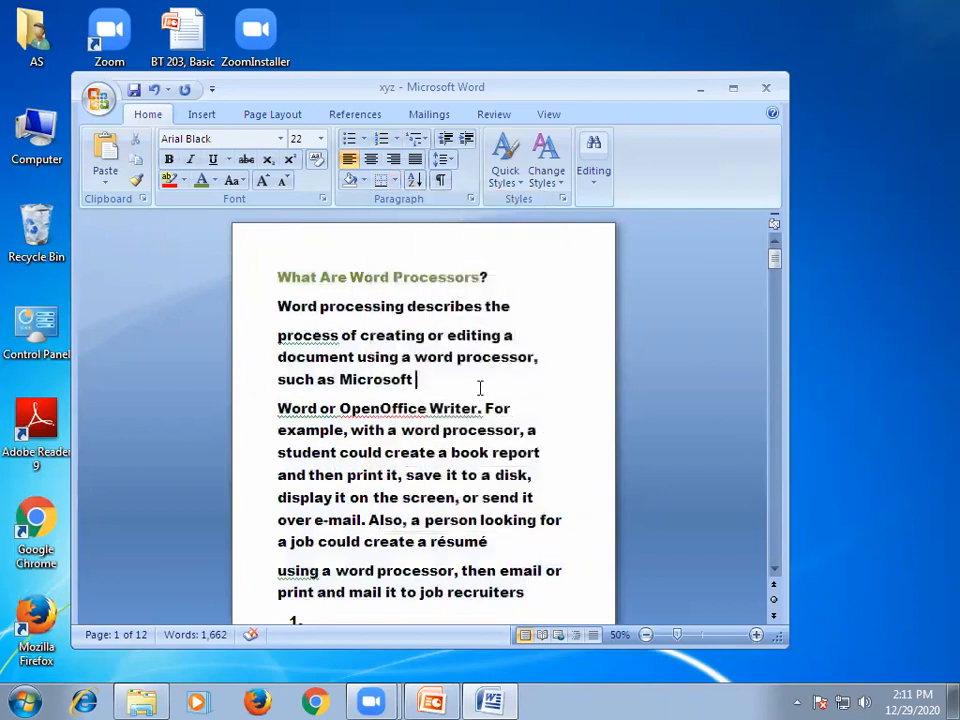
click(455, 380)
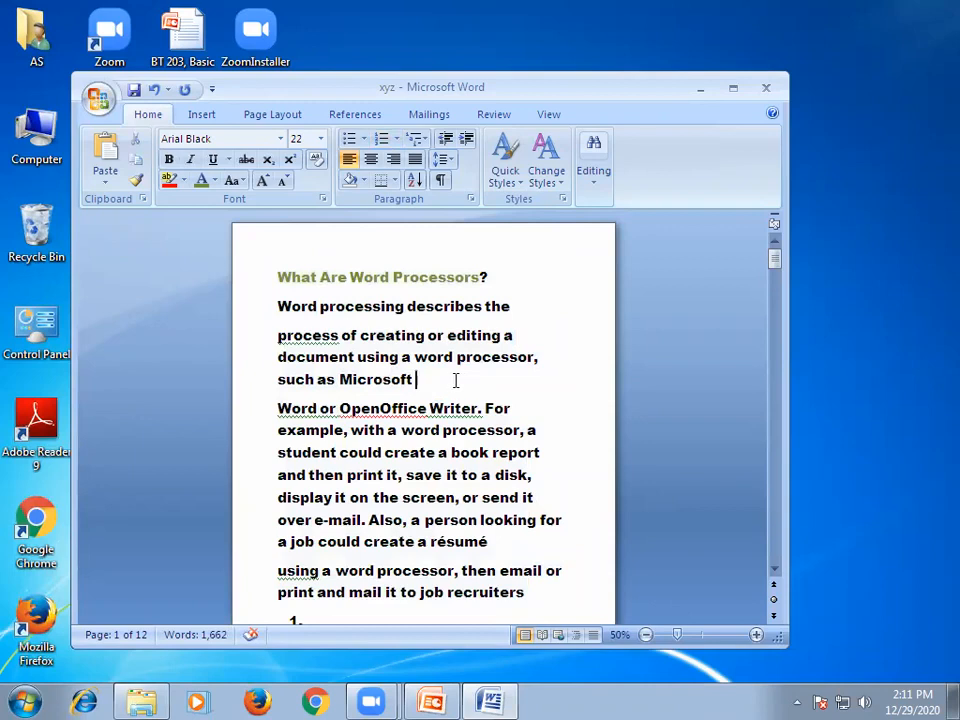
- Maximize the document window, restore it to its smaller size, and widen it across the desktop
click(734, 93)
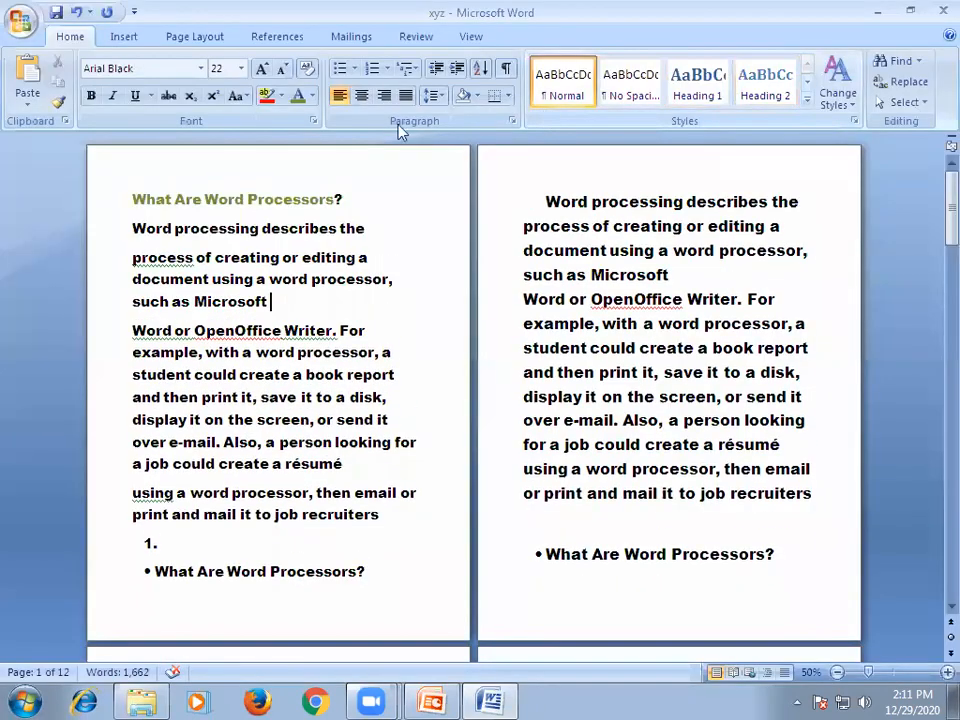
scroll(568, 490, down, 2)
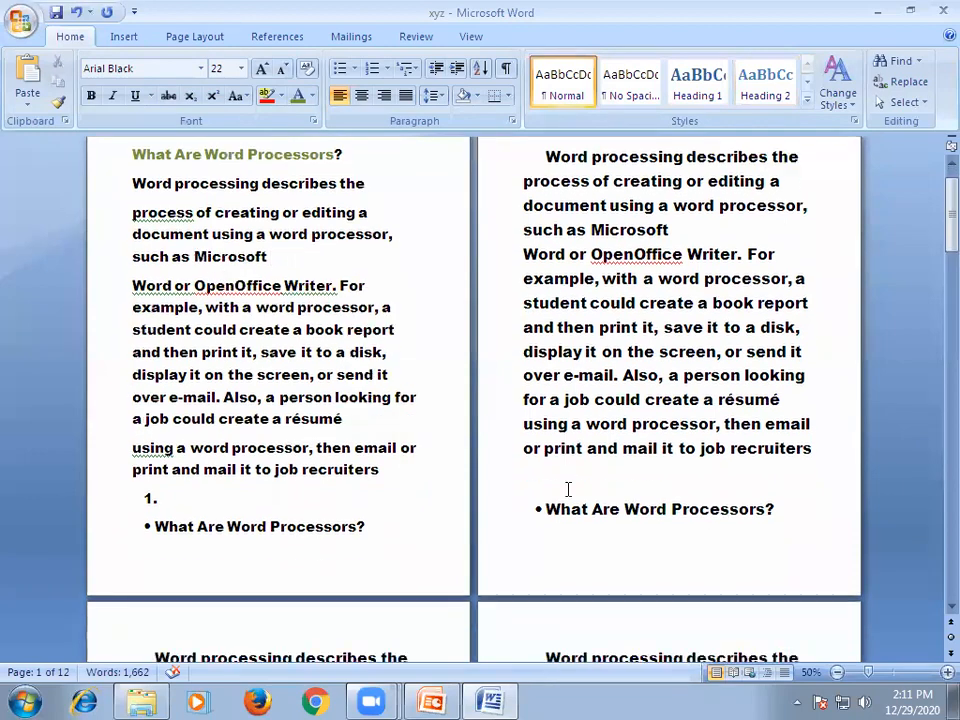
scroll(566, 484, up, 3)
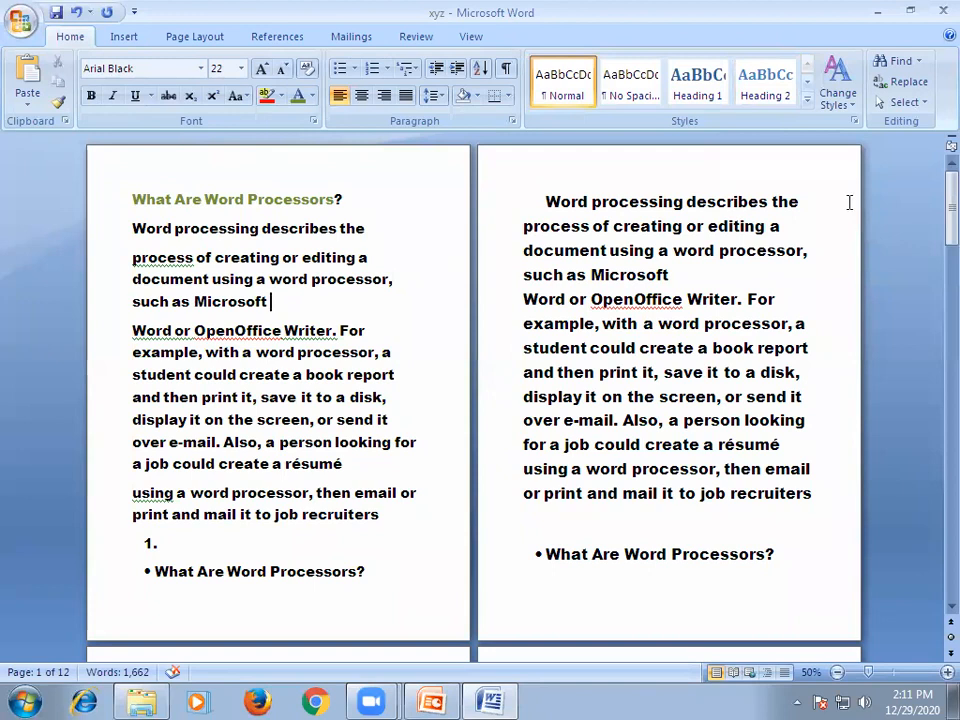
key(super+Down)
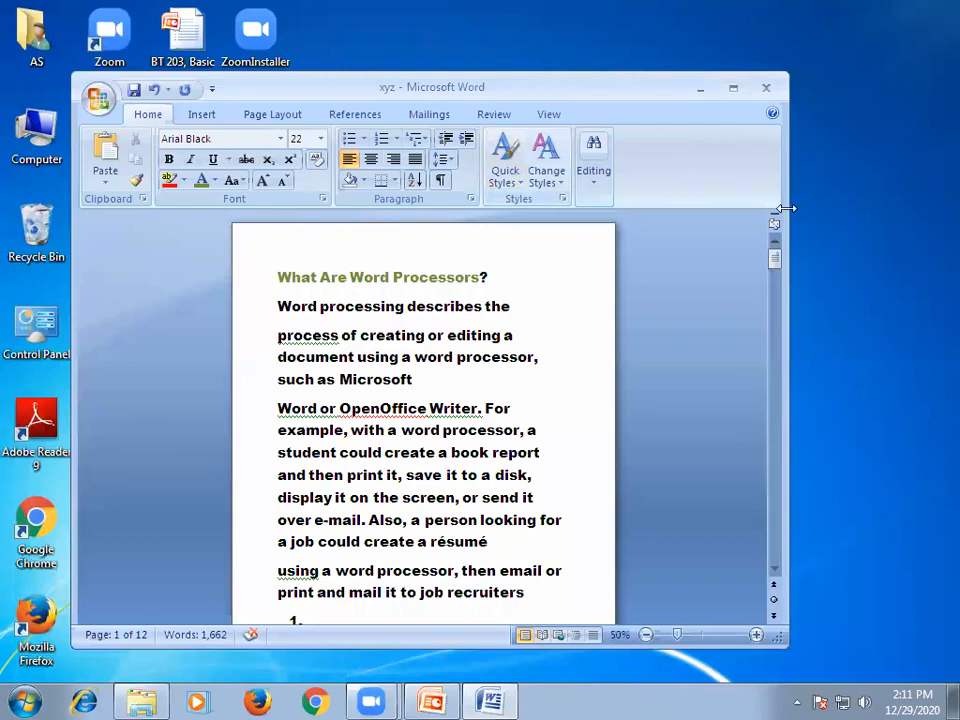
drag(788, 208, 958, 208)
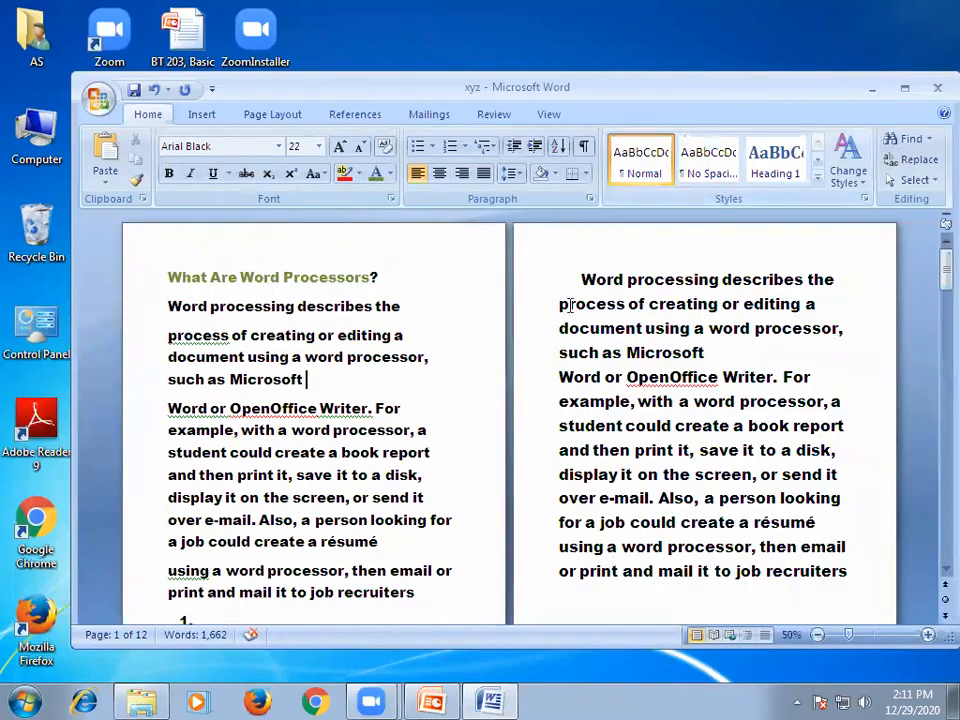
- Try the Normal style on the first paragraph of page 2, from "Word processing" to "word processor", and undo it
drag(581, 279, 752, 548)
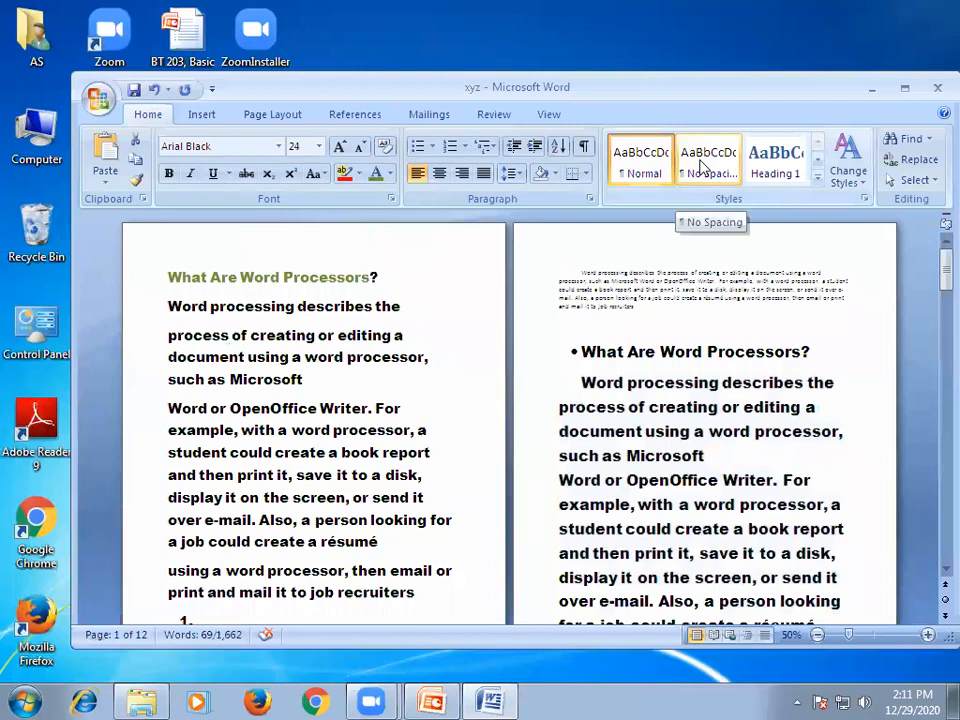
click(641, 162)
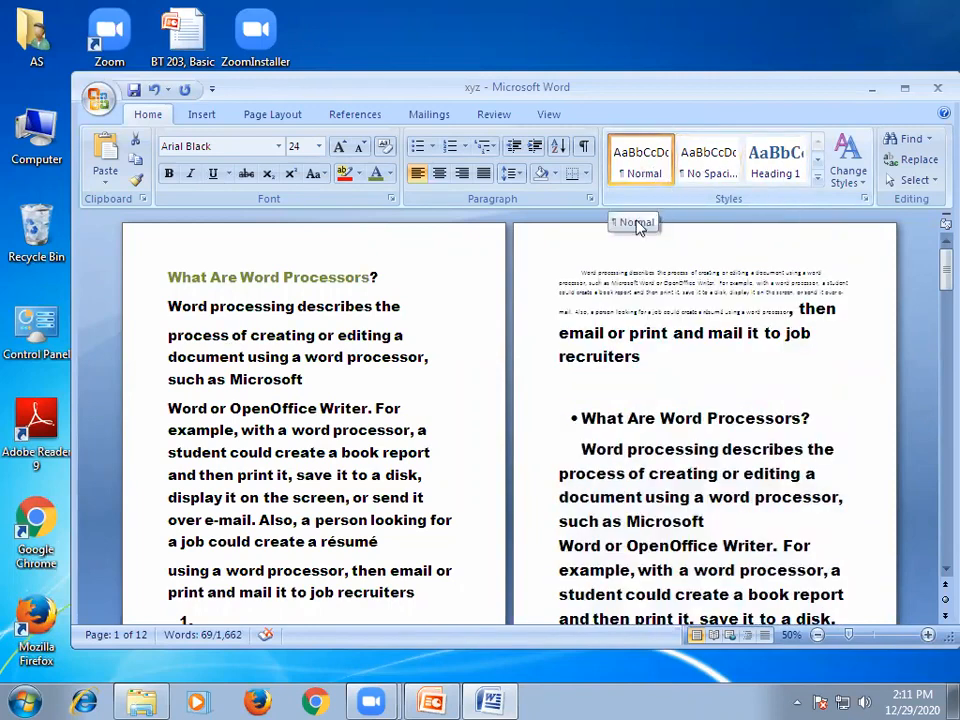
key(ctrl+z)
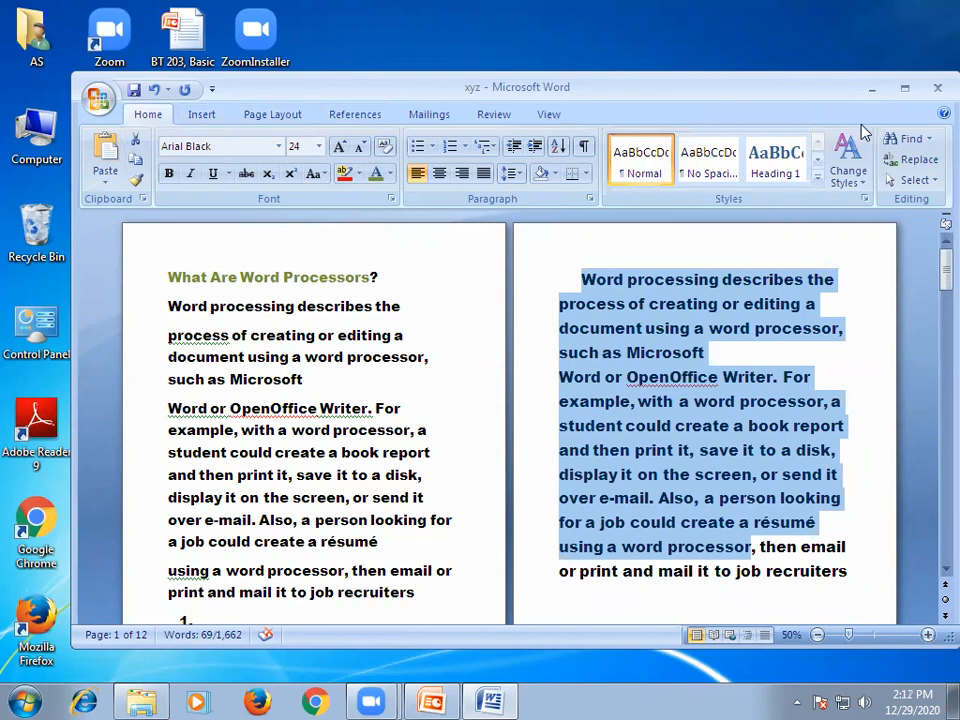
- Maximize the document window and insert a table with six columns and six rows on the blank page 10
click(903, 93)
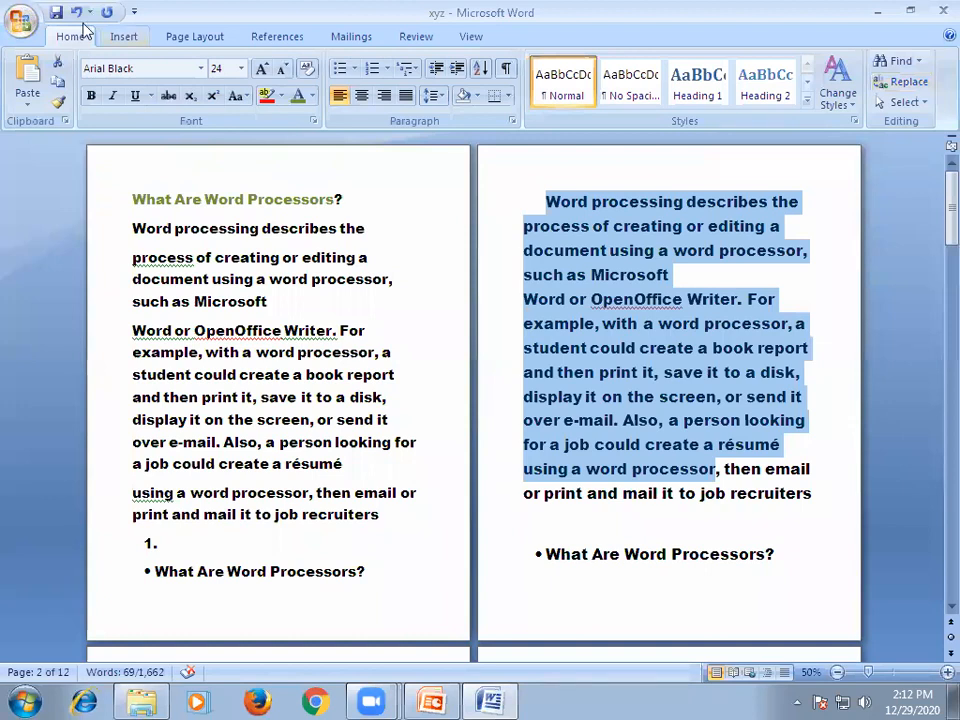
drag(950, 215, 938, 570)
click(228, 268)
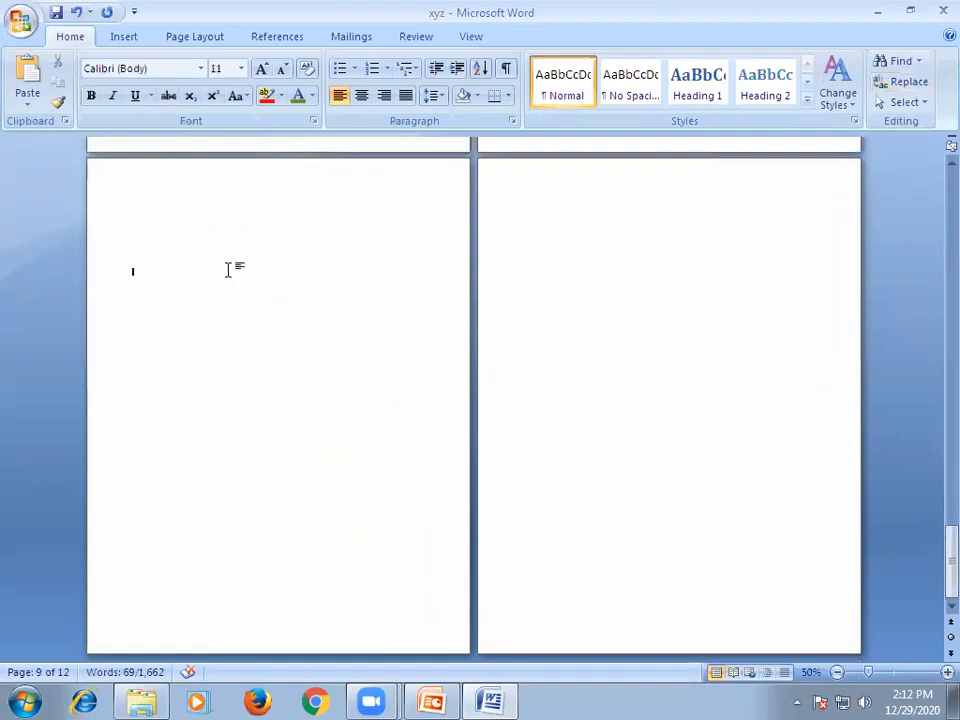
scroll(225, 287, up, 3)
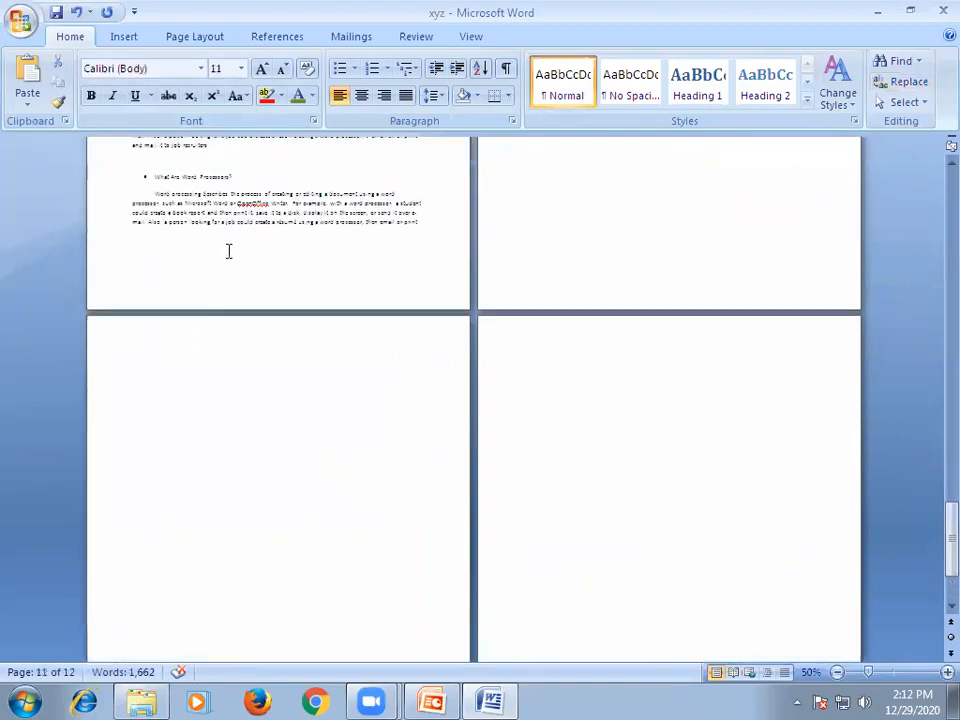
scroll(386, 270, up, 10)
click(532, 321)
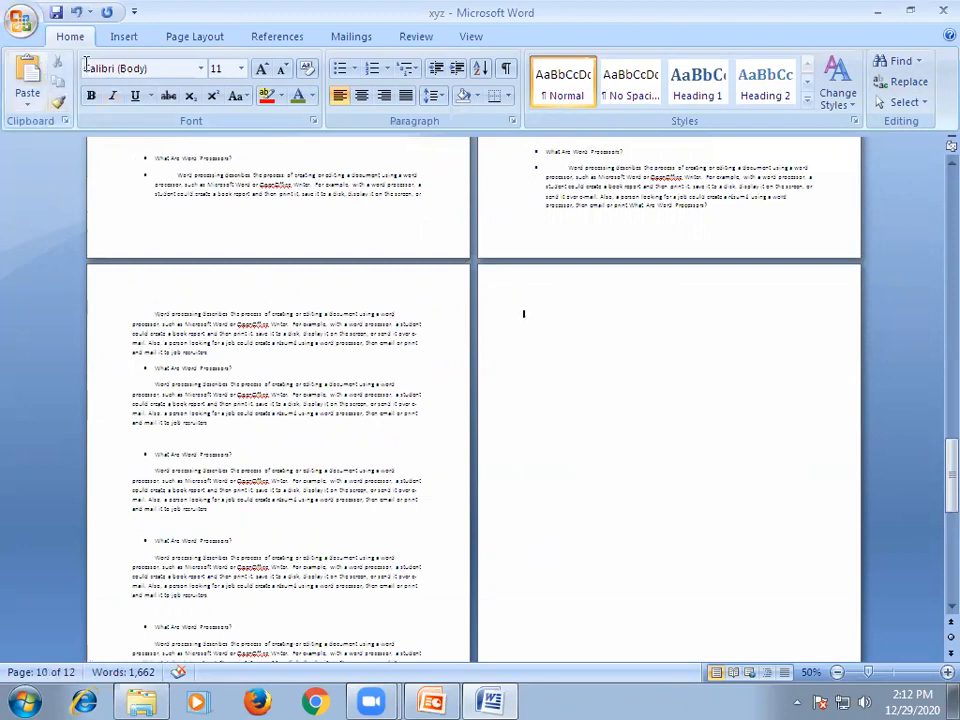
click(124, 36)
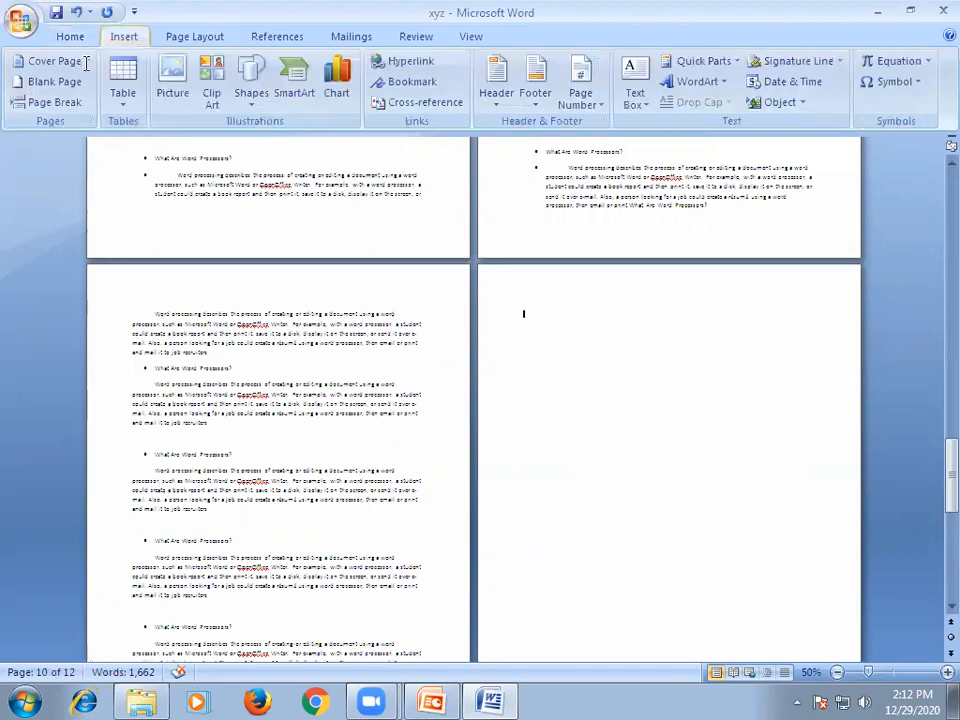
click(121, 105)
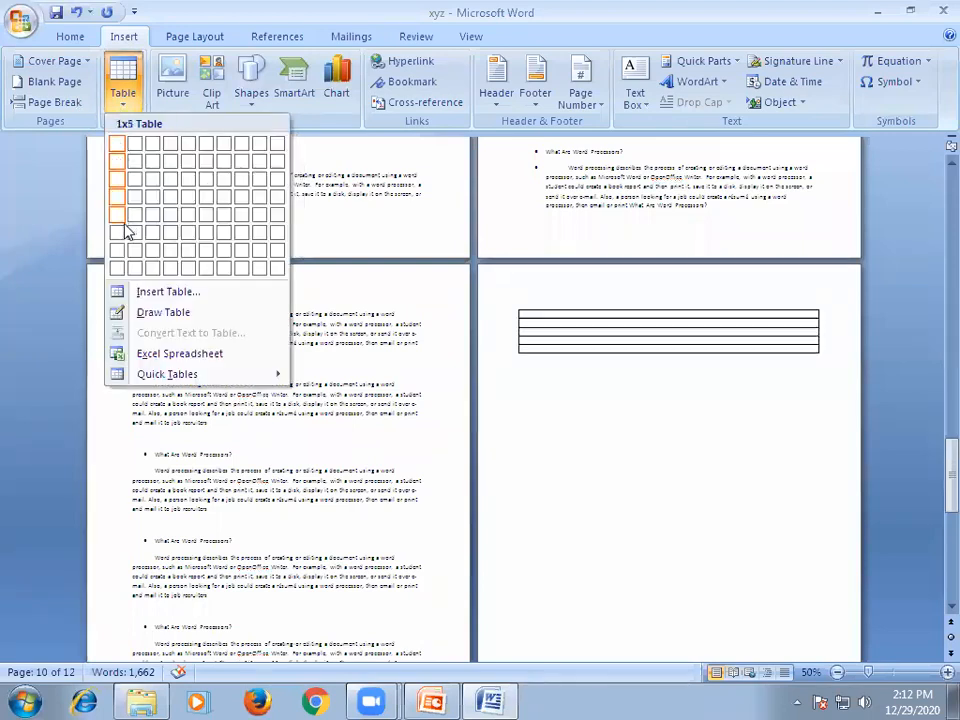
click(205, 240)
- Fill the six cells of the table's first row with the numbers 1 to 6
text(1)
click(589, 314)
text(2)
click(640, 316)
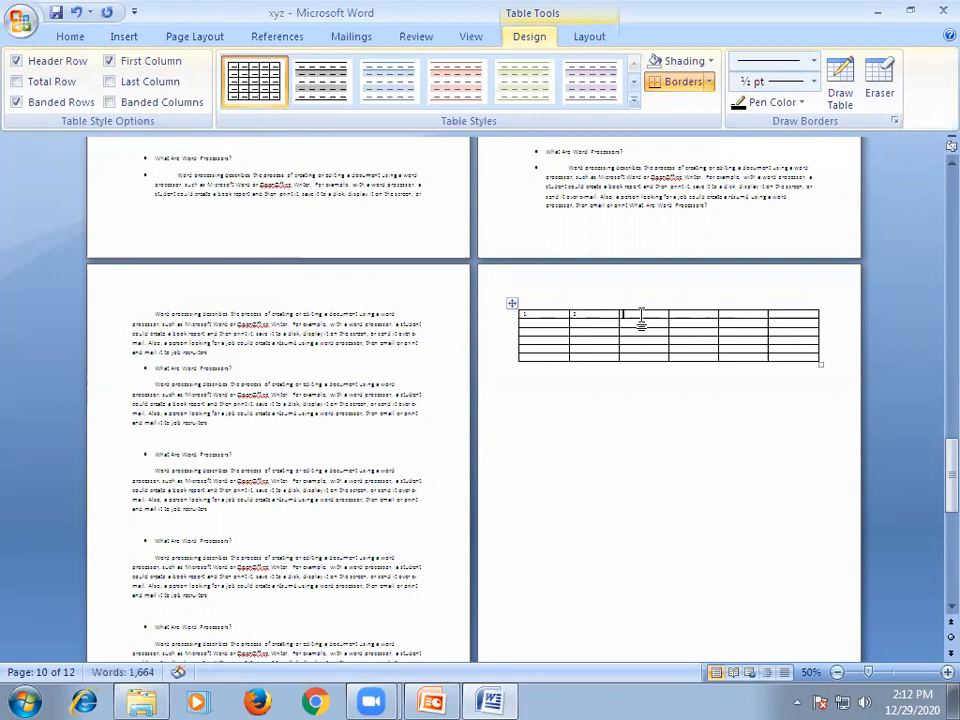
text(3)
text(4)
scroll(482, 316, up, 3)
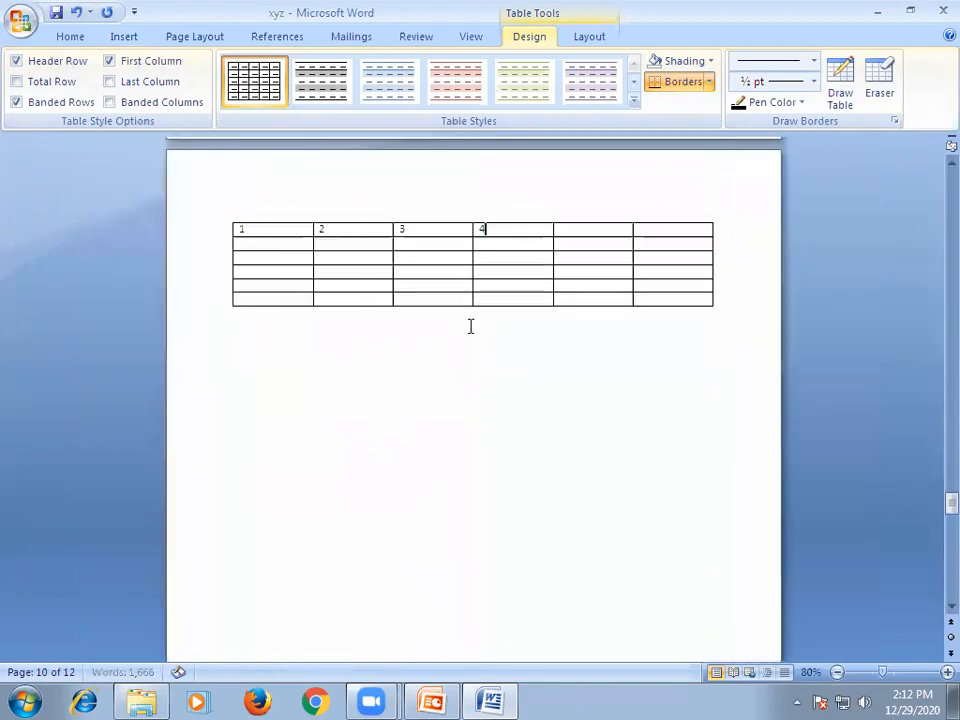
scroll(470, 326, up, 4)
click(651, 276)
text(5)
click(765, 277)
text(6)
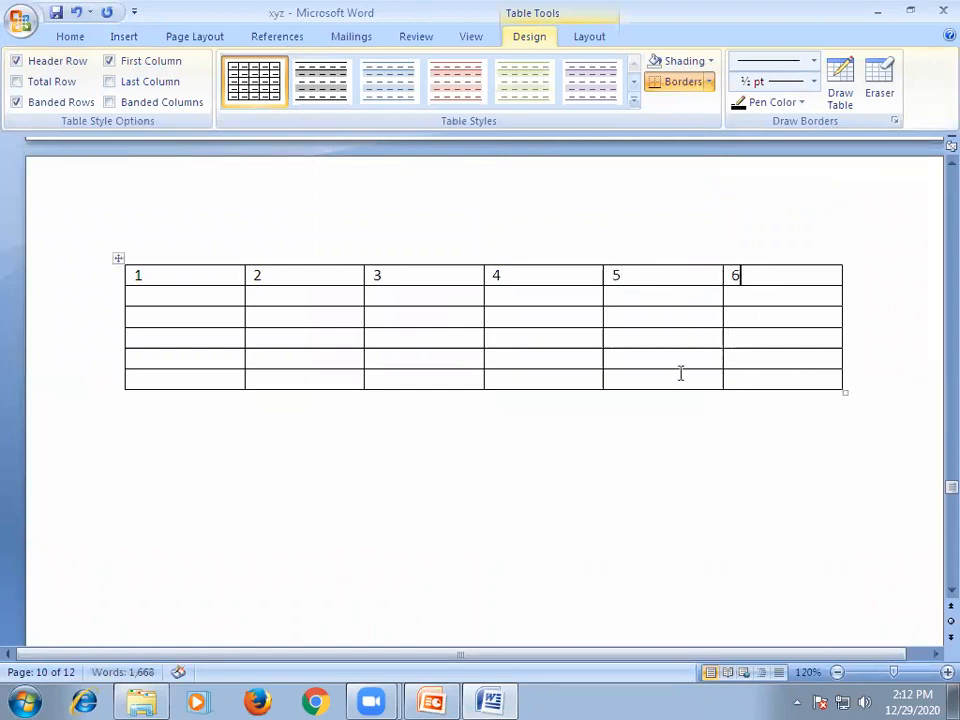
click(624, 437)
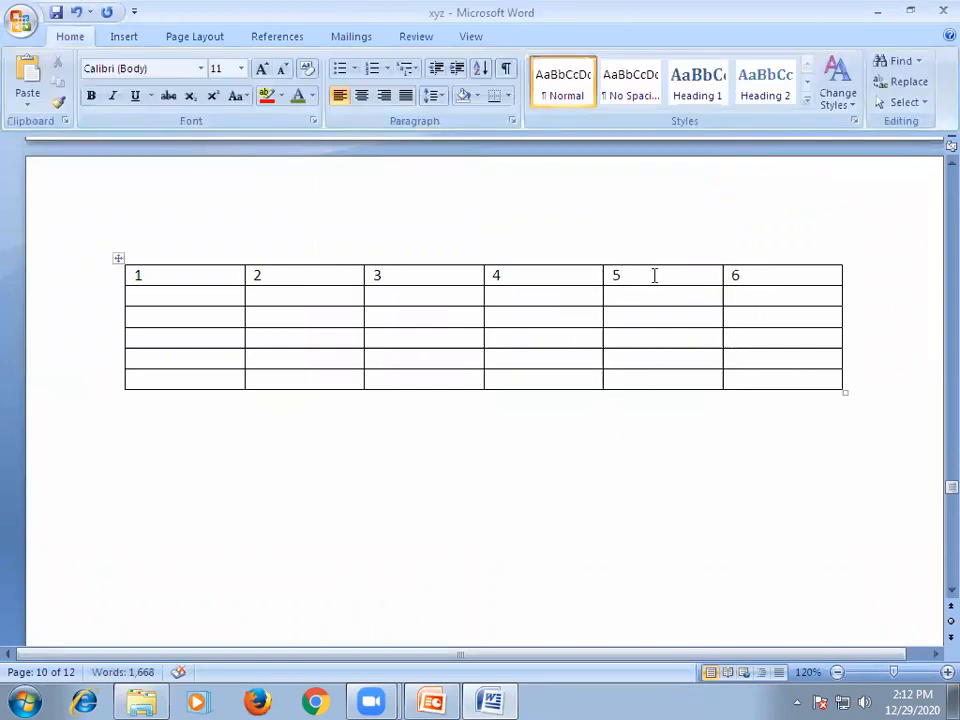
- Change the last two cells of the table's first row to 6 and 7
drag(636, 276, 600, 279)
text(6)
drag(735, 276, 752, 261)
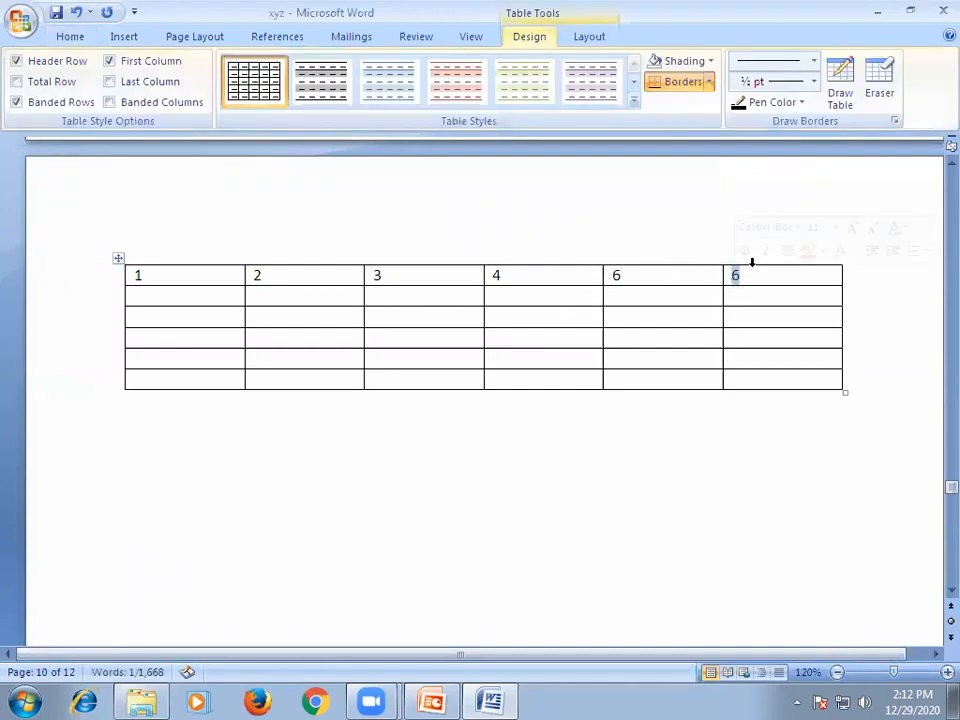
text(7)
click(660, 472)
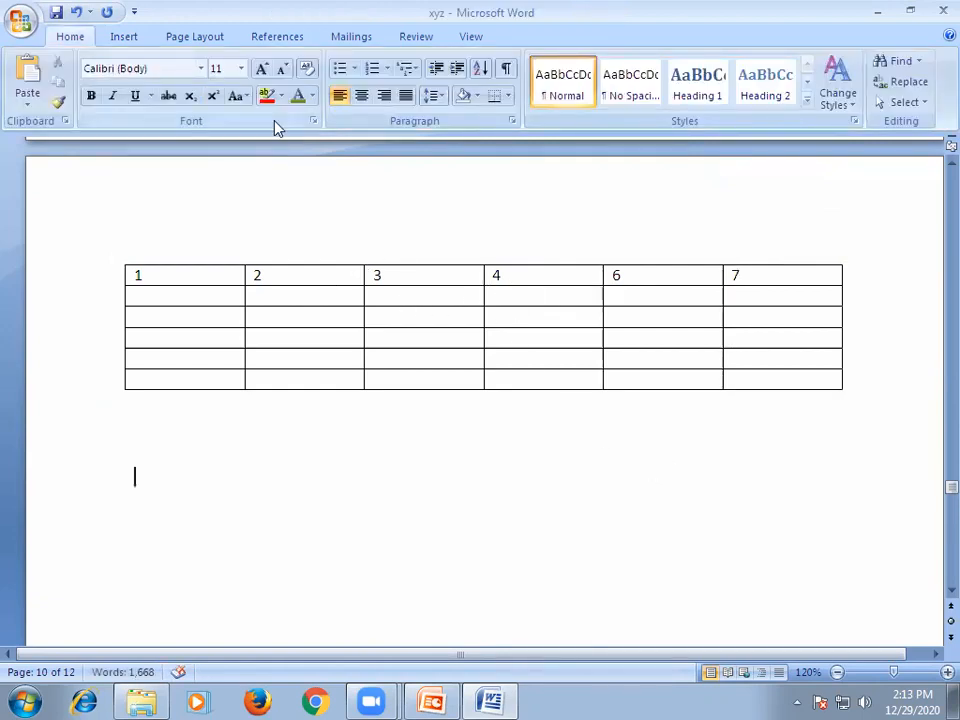
- Draw a vertical border splitting the table's fourth column in two and enter 5 in the new first-row cell
click(124, 37)
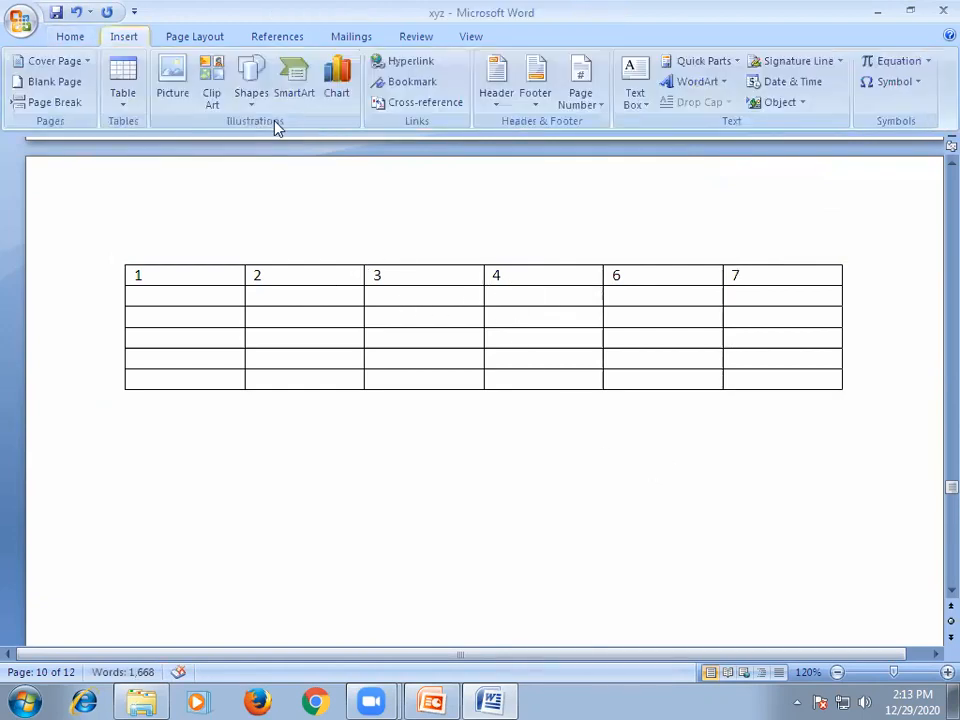
click(122, 108)
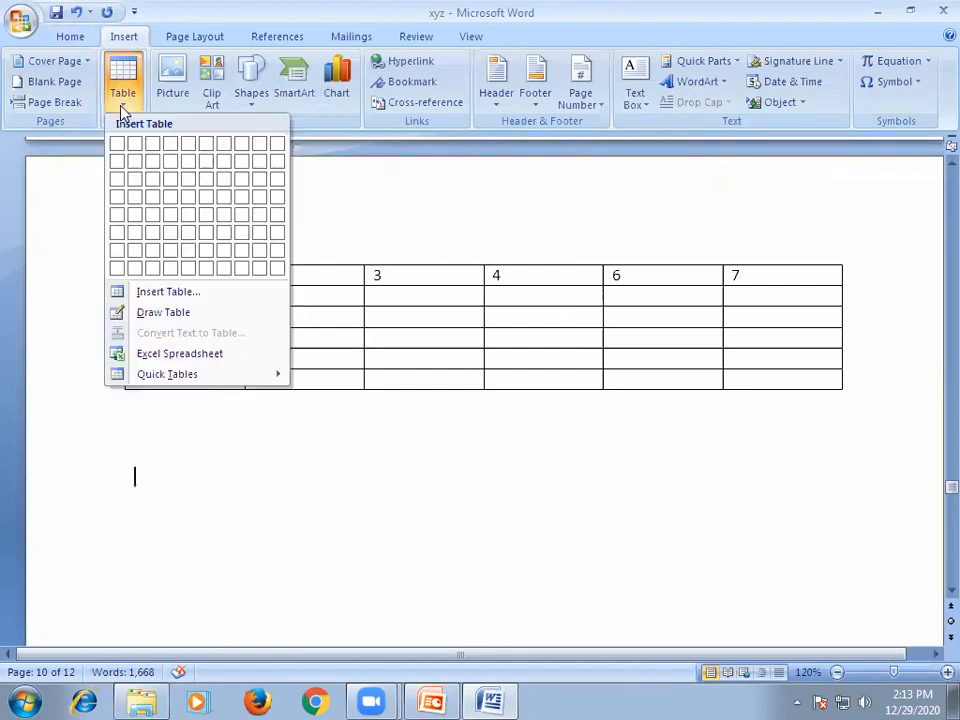
click(155, 314)
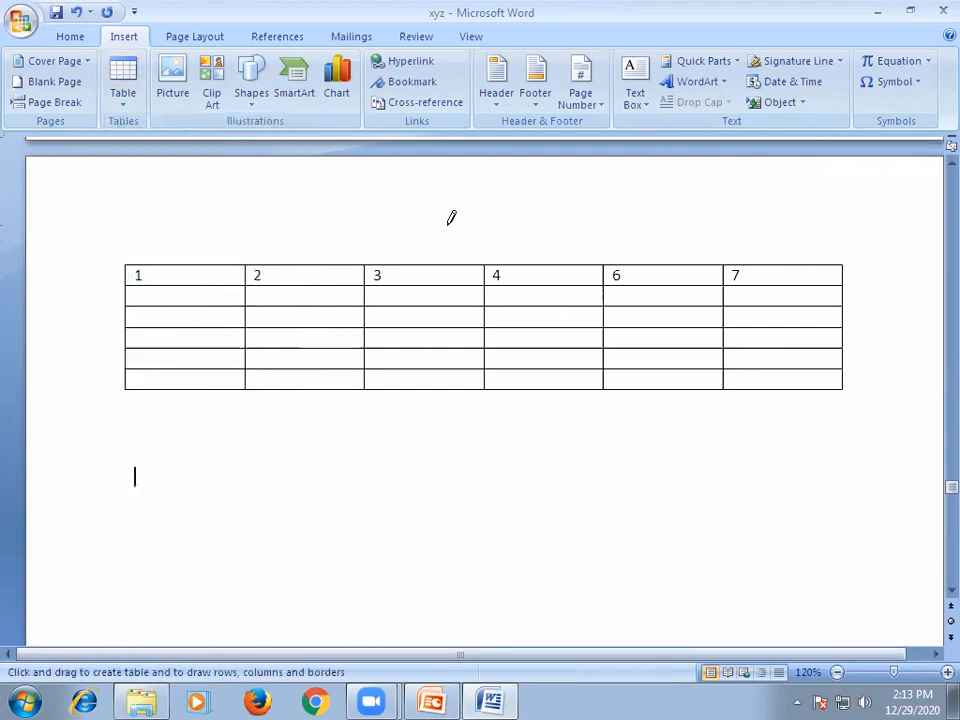
drag(545, 263, 554, 388)
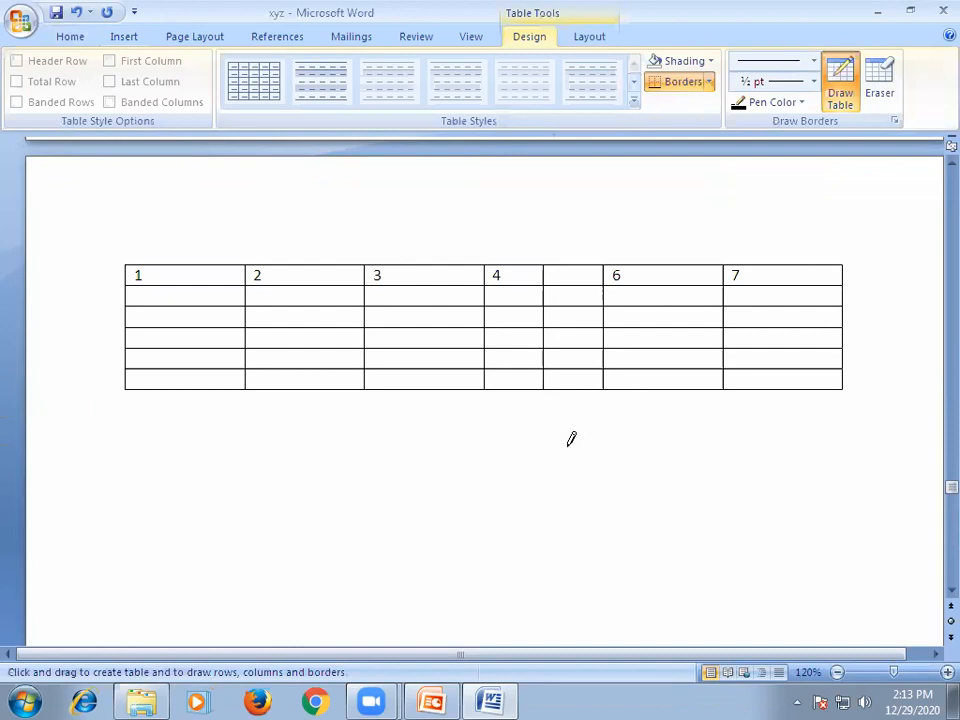
click(506, 429)
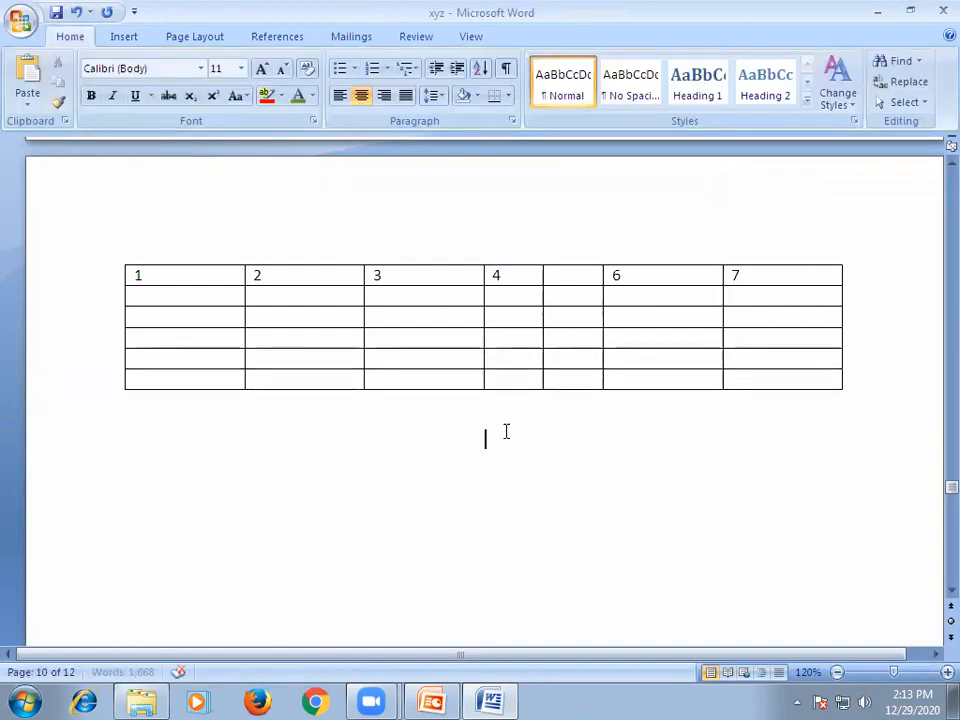
click(573, 279)
text(5)
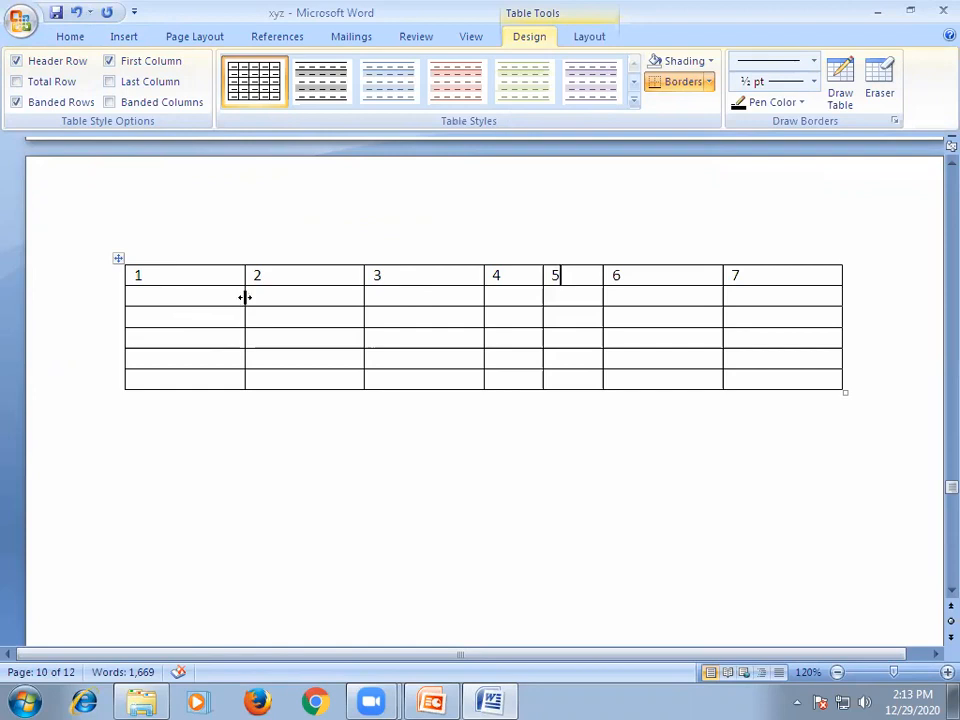
- Narrow the table's first column, widen columns 2 and 3, and even out the widths of columns 4 to 6
drag(245, 297, 187, 312)
drag(361, 297, 403, 299)
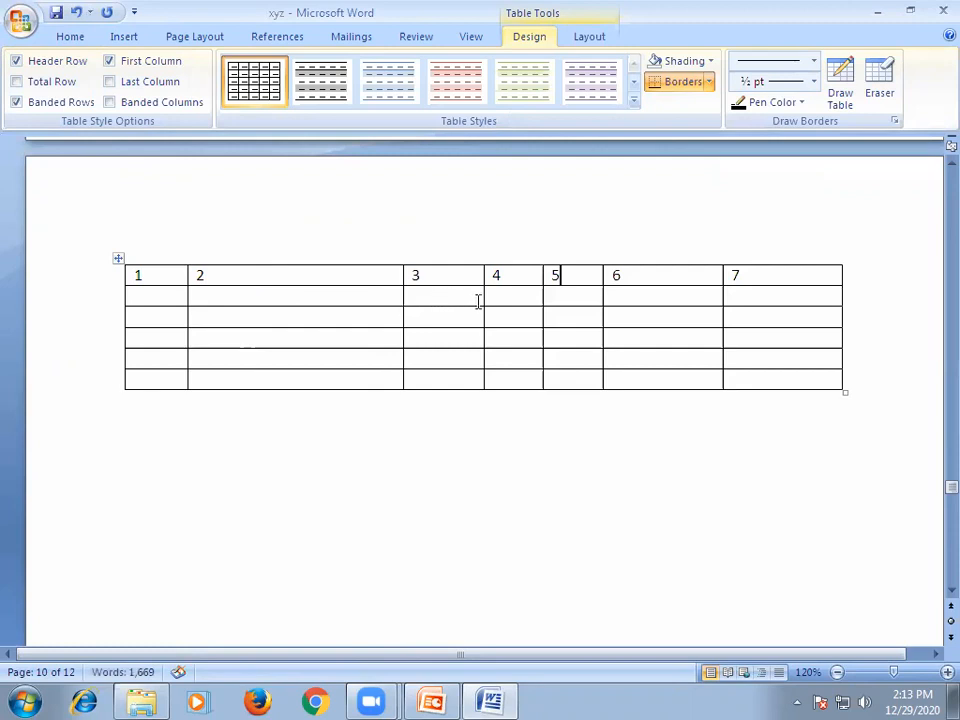
drag(483, 298, 517, 298)
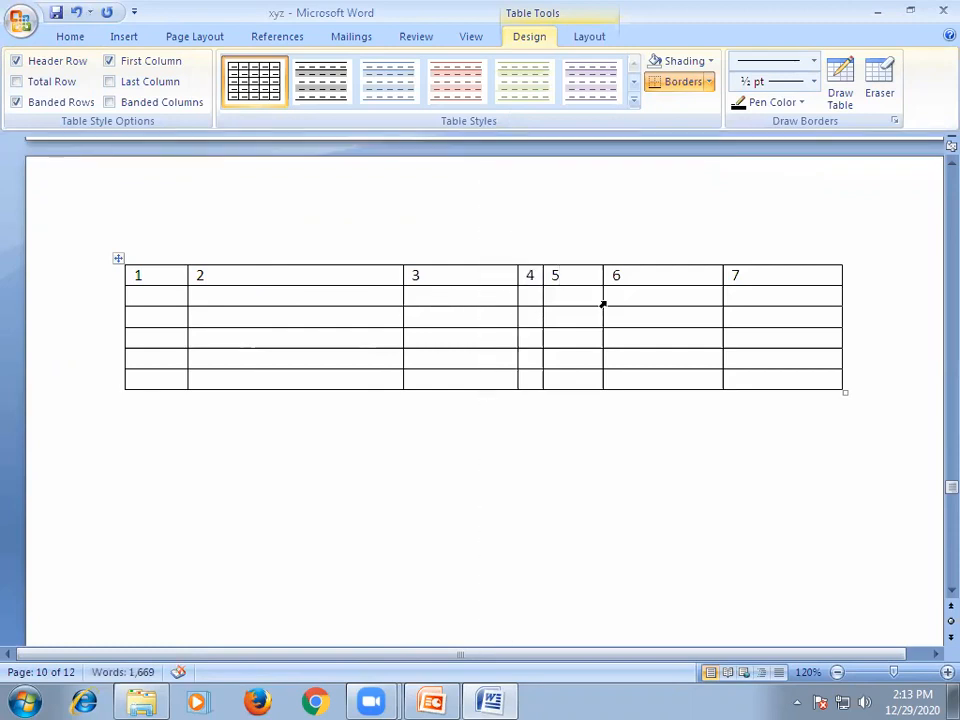
drag(603, 301, 651, 300)
drag(541, 301, 585, 314)
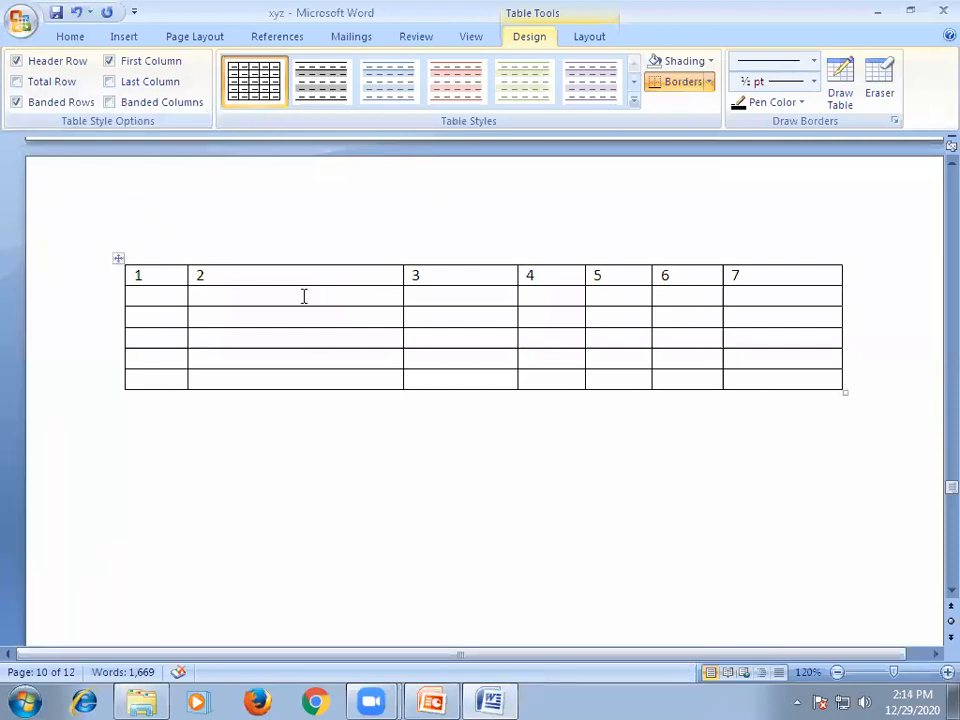
- Apply the built-in Oriel theme to the document
scroll(307, 380, up, 10)
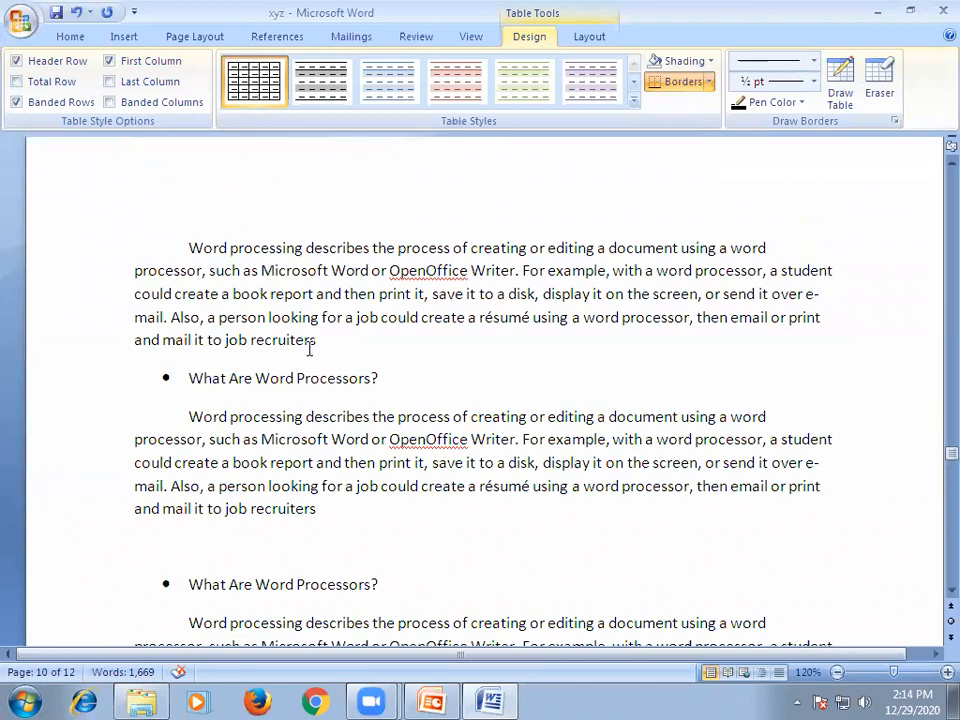
scroll(310, 345, up, 6)
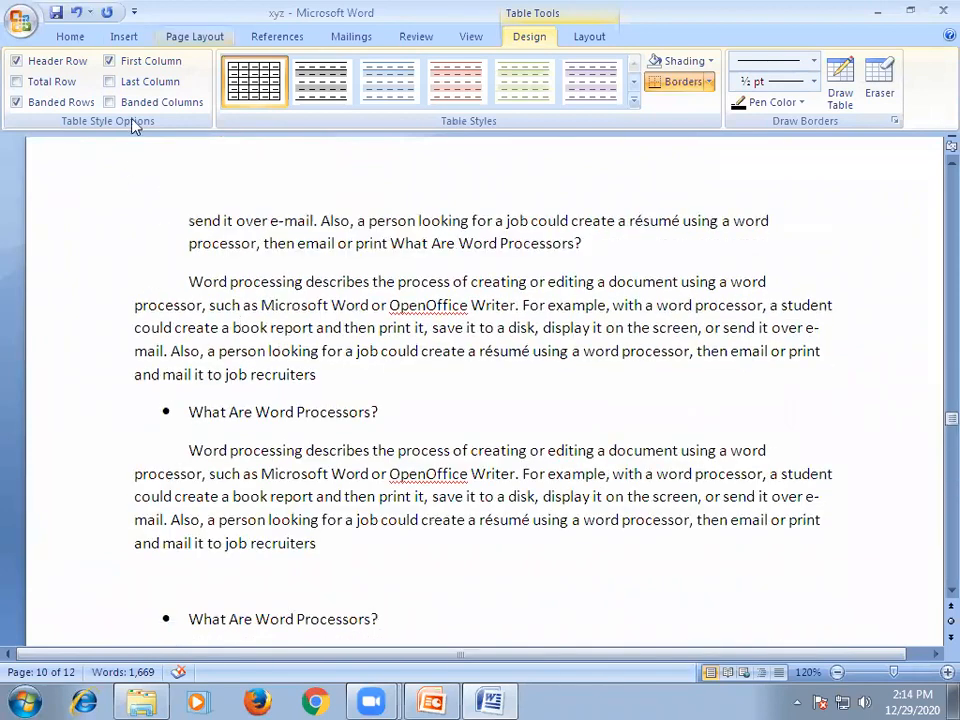
scroll(135, 125, up, 5)
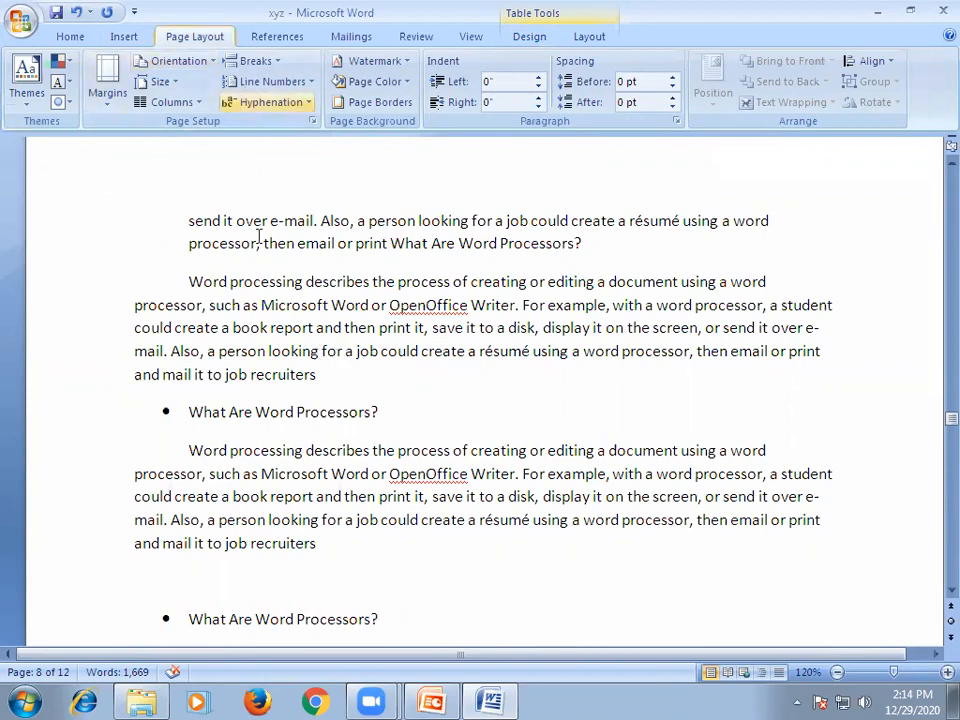
click(27, 100)
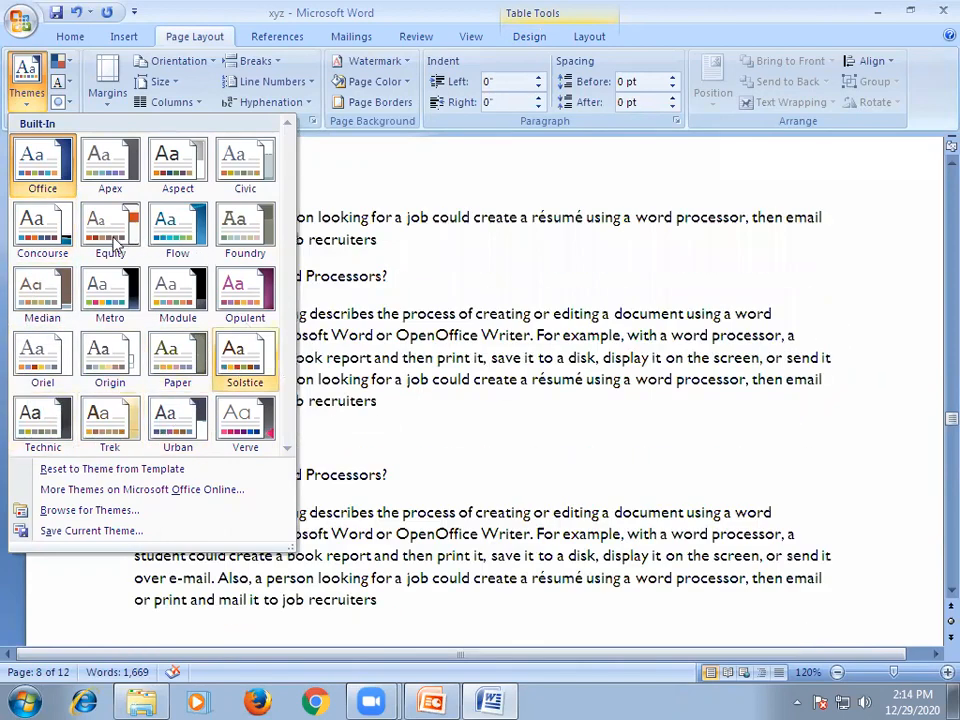
click(44, 354)
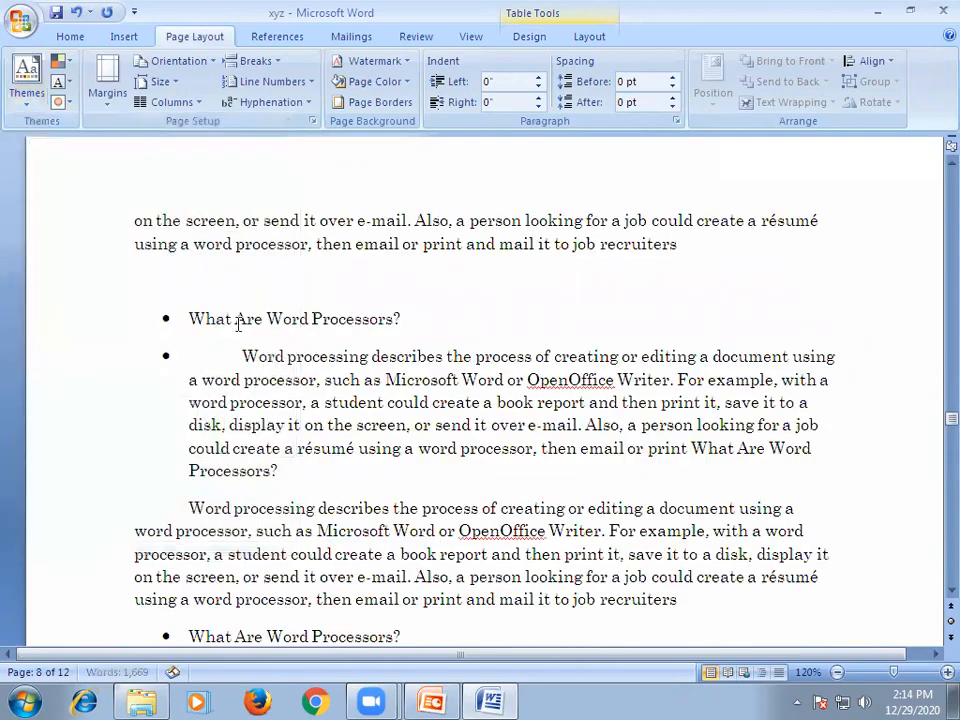
- Look through the document's pages, also at 50% zoom, to examine which text takes on the theme's font
scroll(453, 354, down, 10)
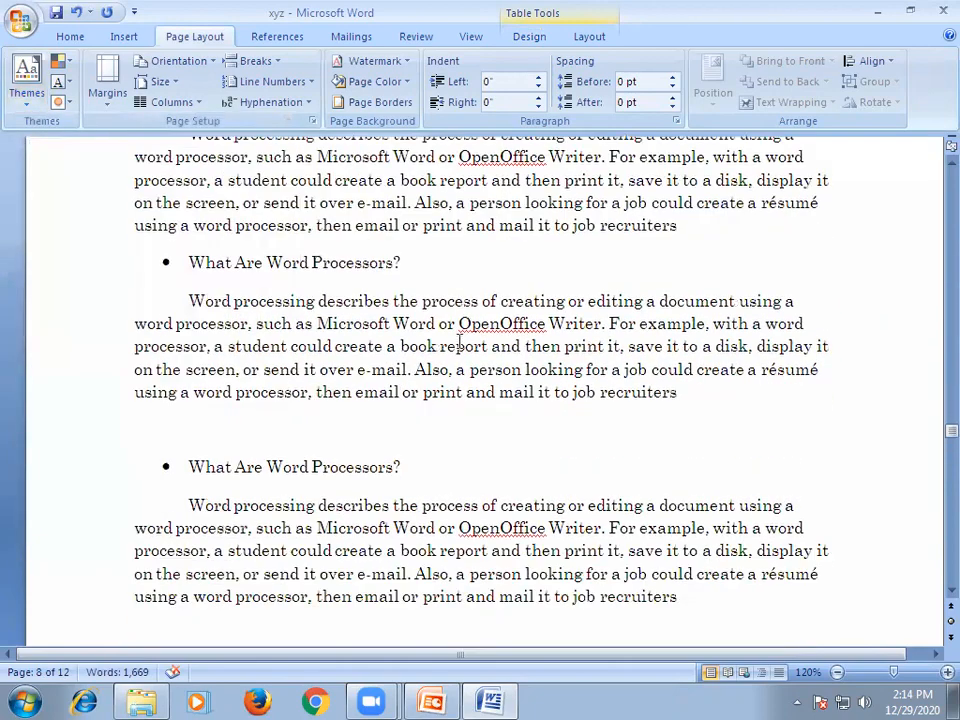
scroll(453, 335, up, 15)
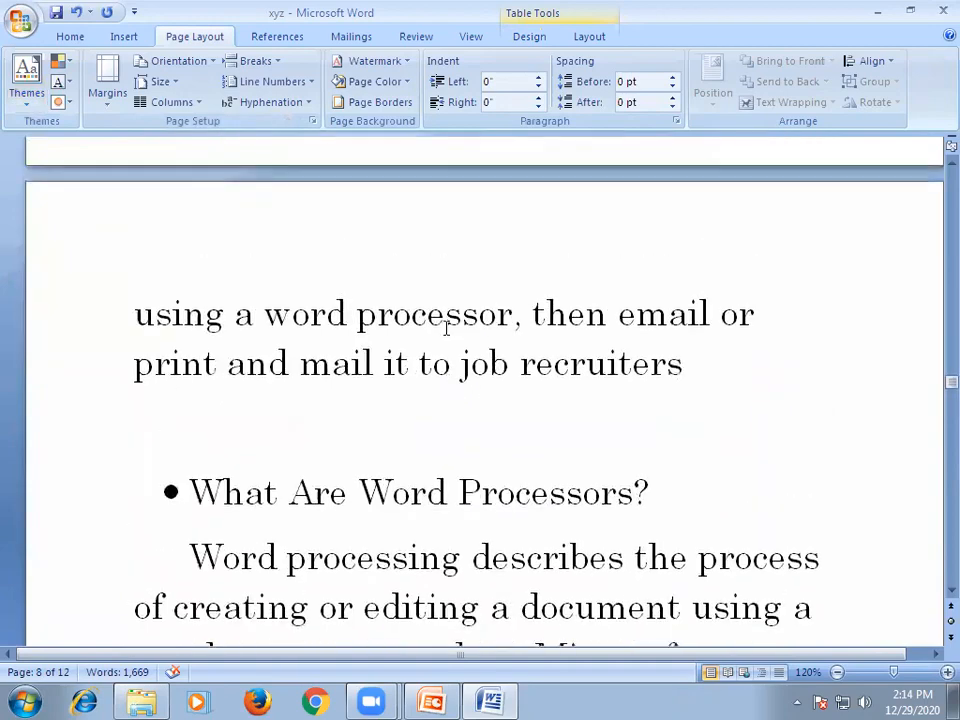
scroll(445, 330, up, 15)
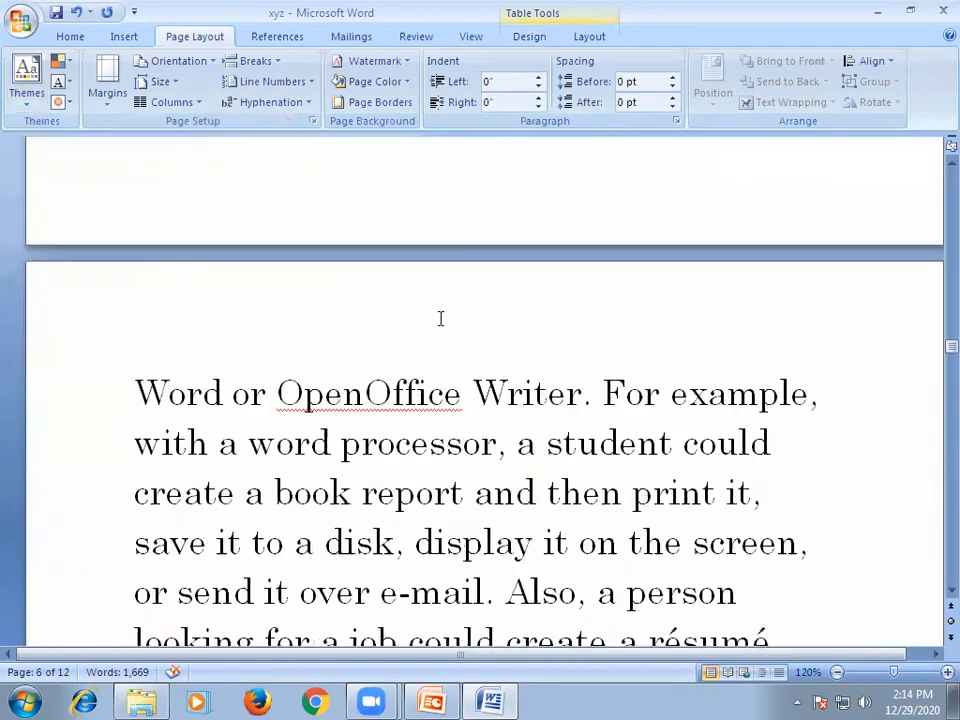
scroll(440, 318, up, 15)
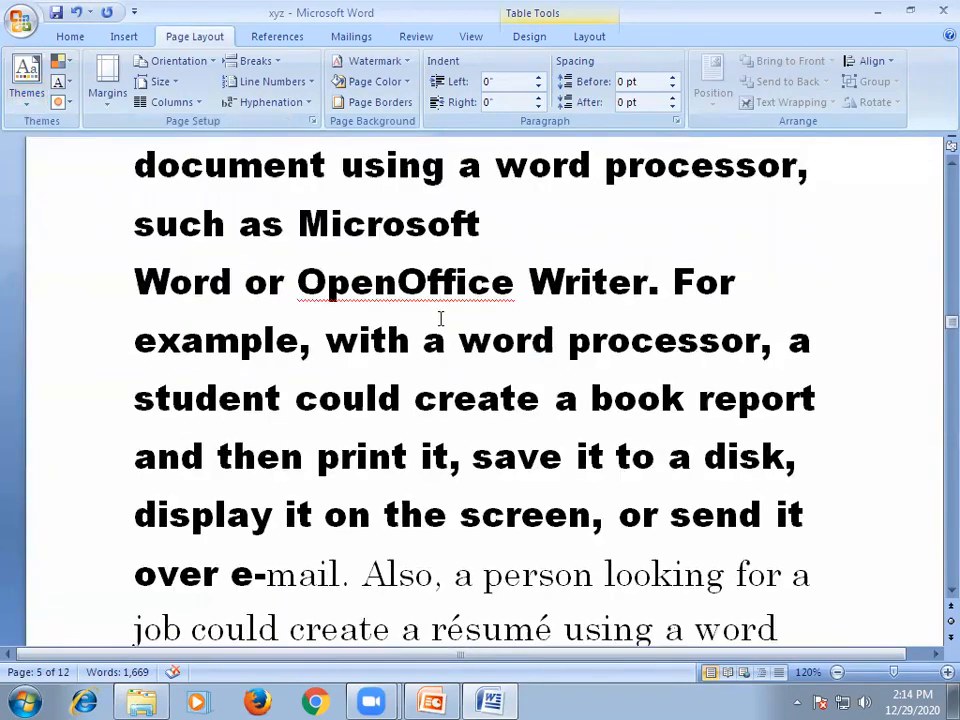
scroll(437, 317, down, 9)
scroll(437, 317, up, 2)
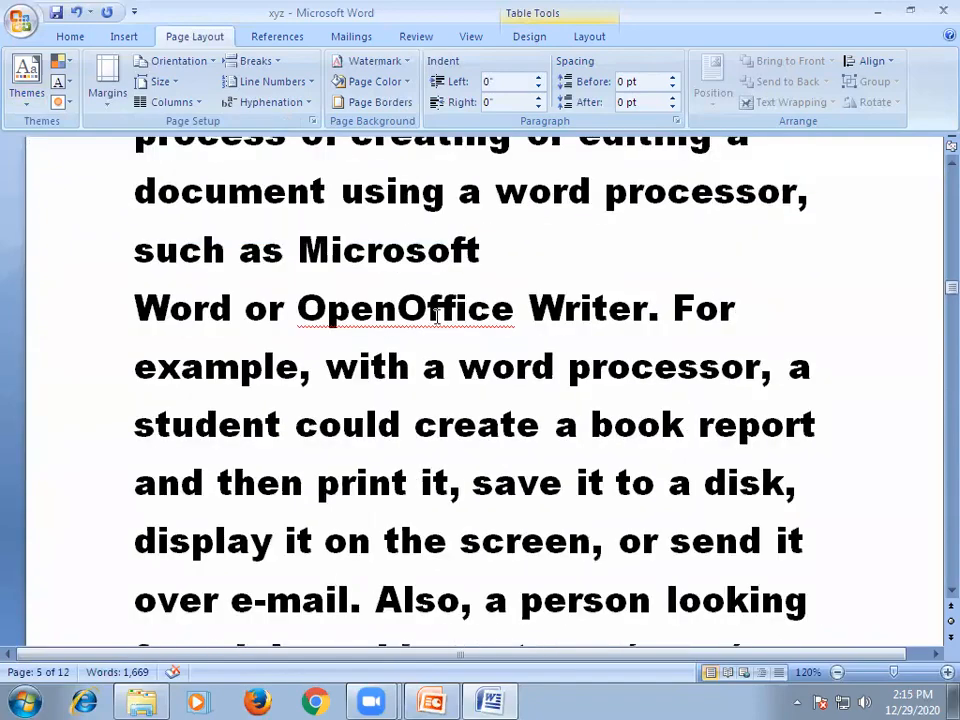
scroll(437, 317, down, 7)
scroll(437, 328, down, 2)
scroll(437, 328, down, 8)
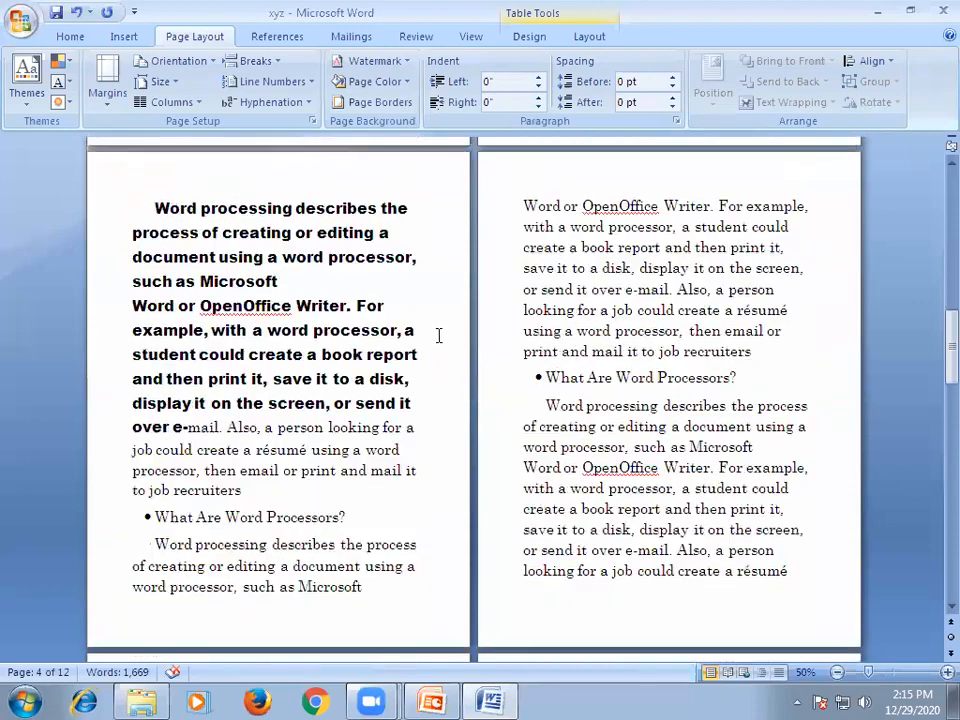
scroll(438, 340, down, 6)
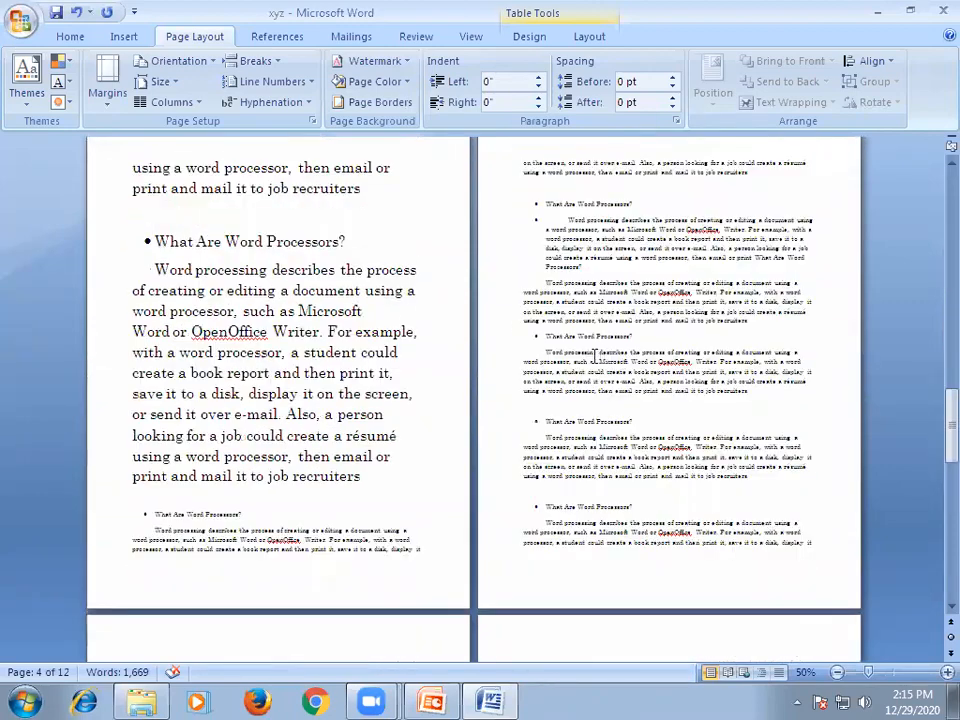
scroll(593, 356, down, 12)
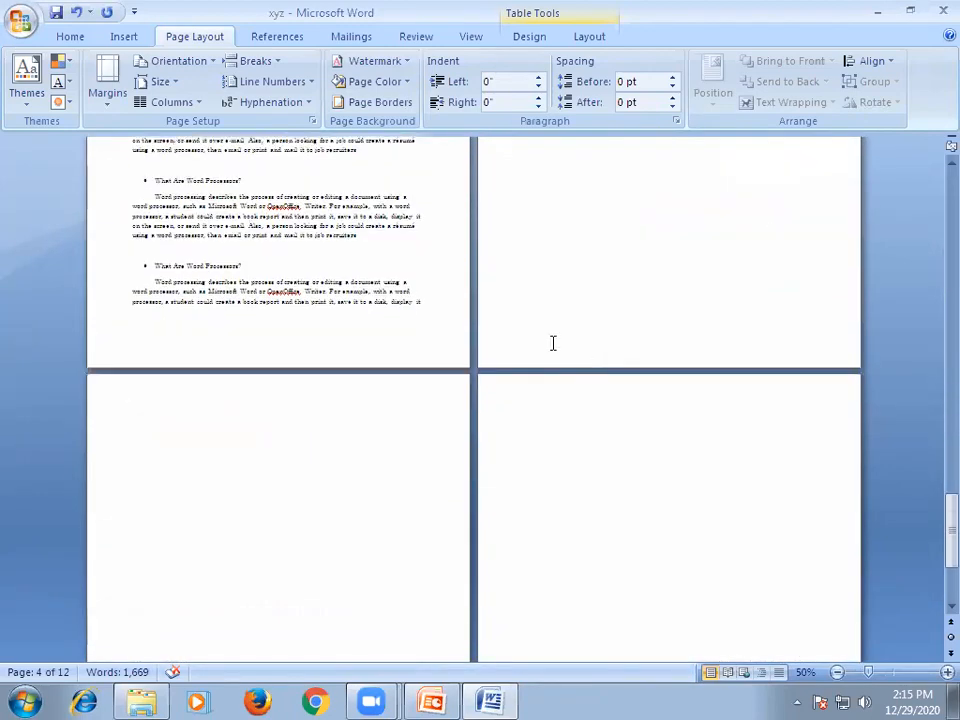
scroll(552, 343, up, 15)
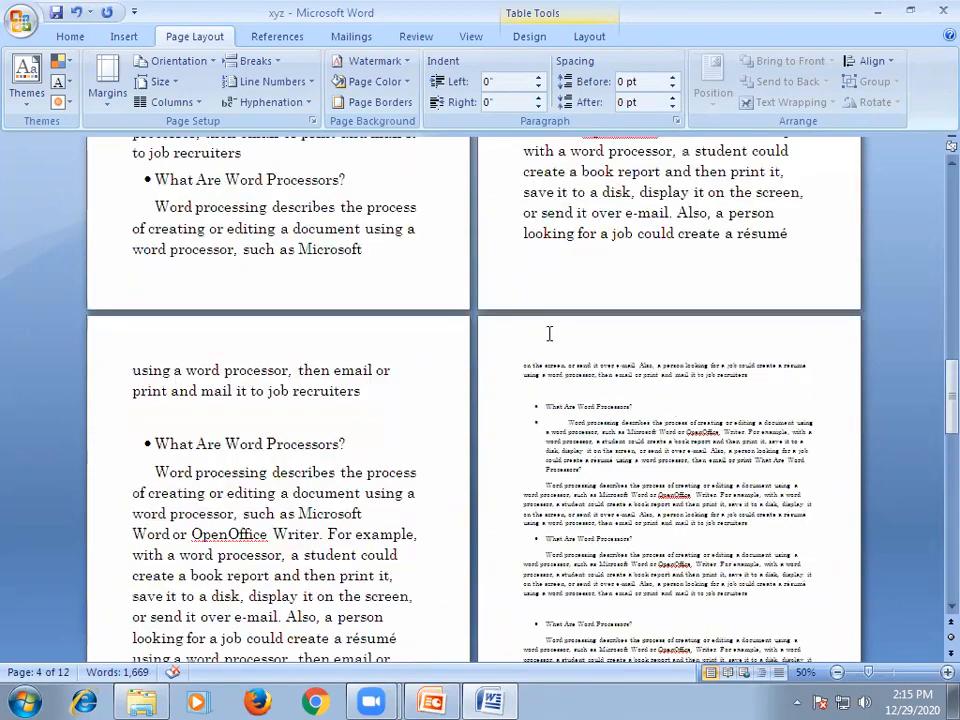
scroll(549, 333, up, 5)
scroll(548, 333, up, 5)
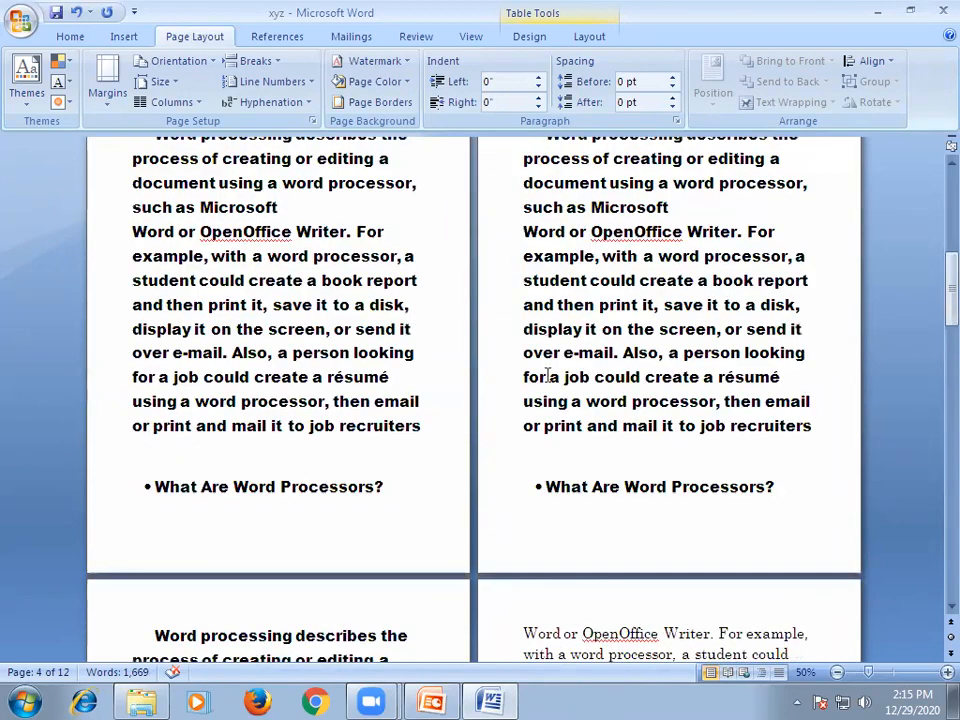
- Copy the formatting of the line "create a book report and then print it," onto the text from the page 1 title onward with Format Painter
scroll(548, 376, down, 5)
drag(513, 382, 788, 383)
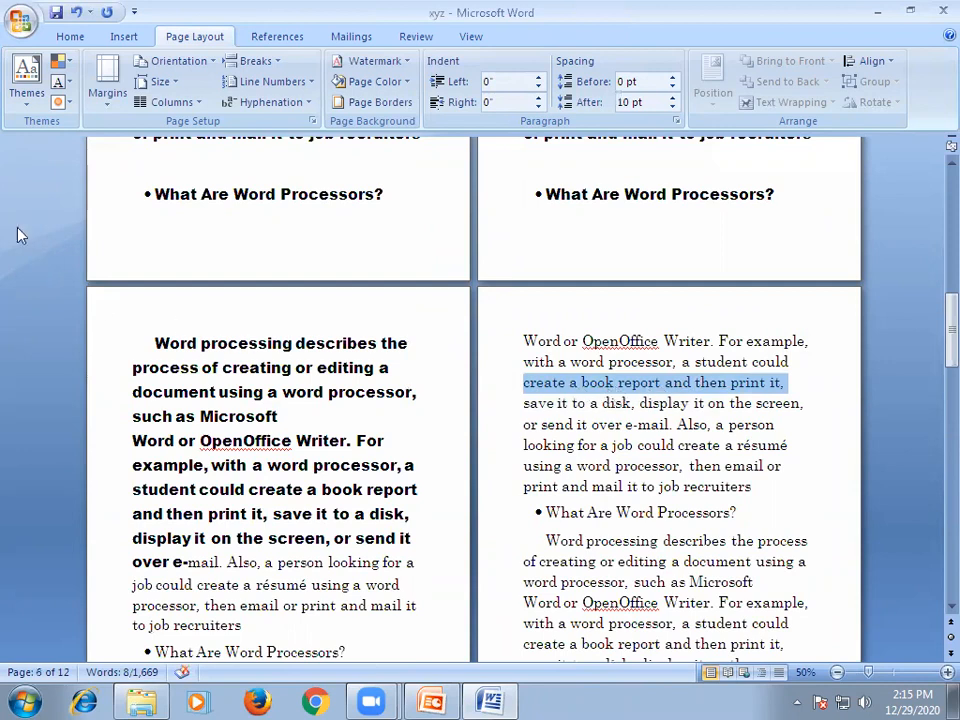
click(70, 36)
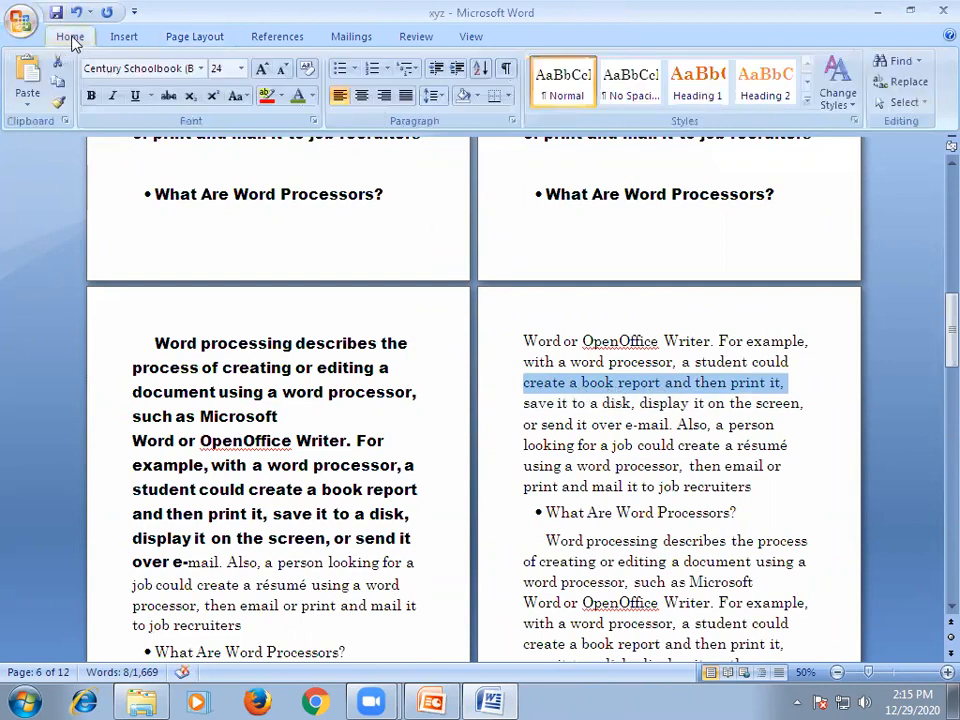
click(58, 104)
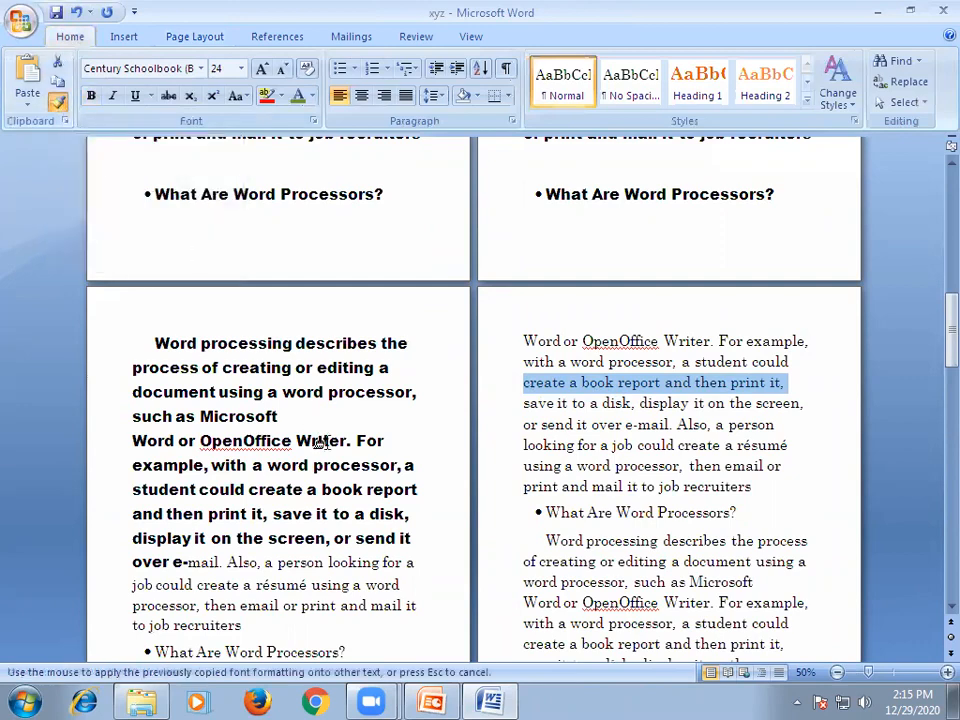
scroll(385, 450, up, 3)
scroll(390, 450, up, 10)
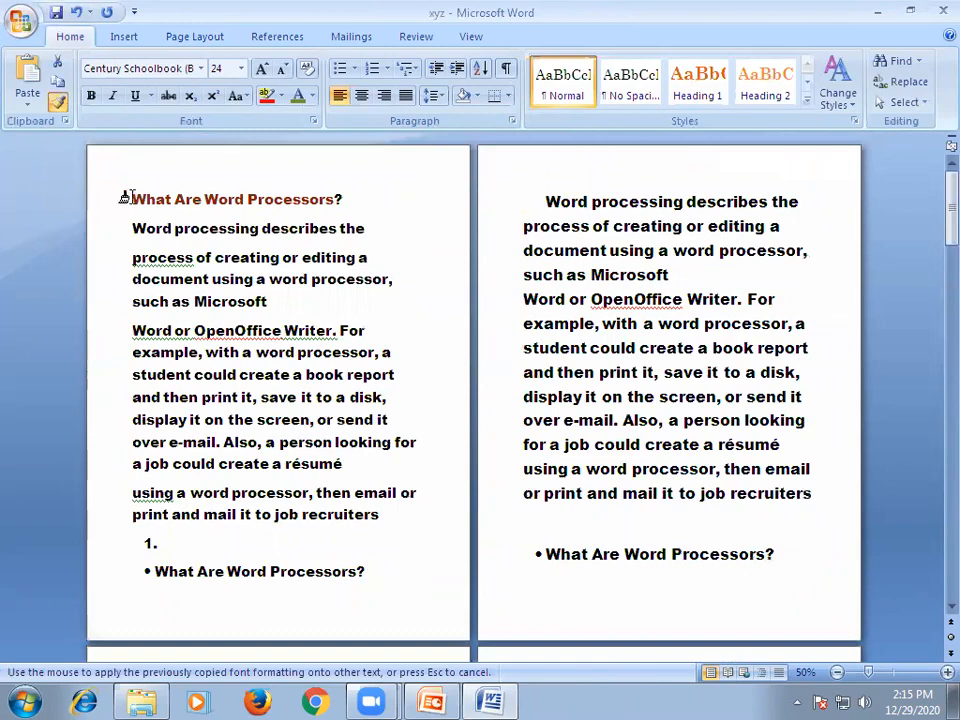
mouse_move(133, 201)
mouse_down()
mouse_move(328, 449)
mouse_move(583, 699)
mouse_move(315, 113)
mouse_move(426, 459)
mouse_move(443, 673)
mouse_move(420, 581)
mouse_move(435, 589)
mouse_up()
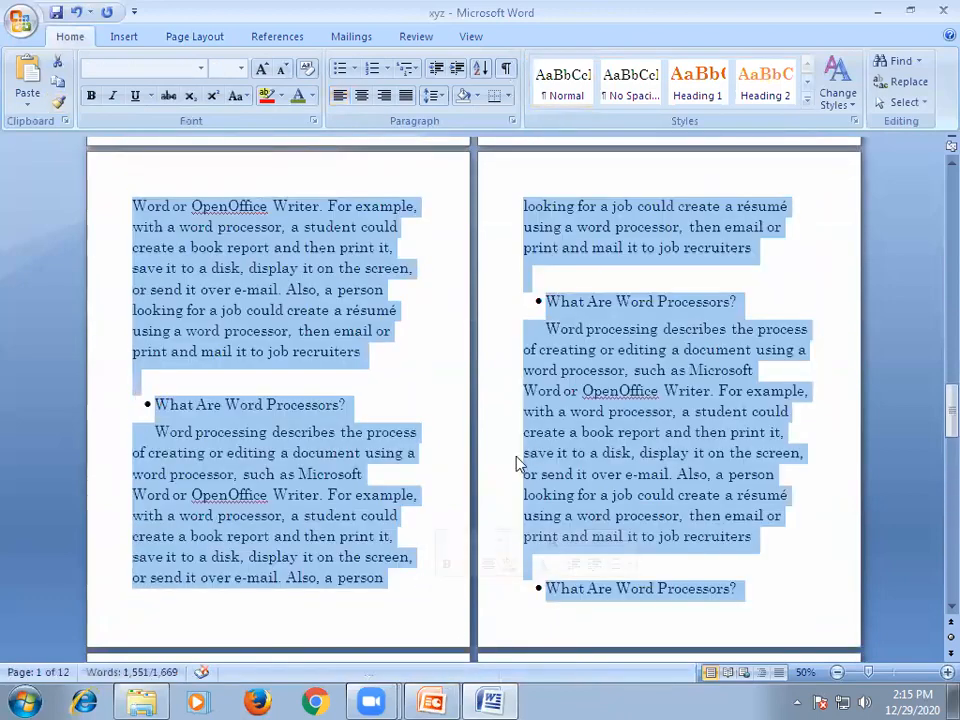
scroll(510, 461, up, 3)
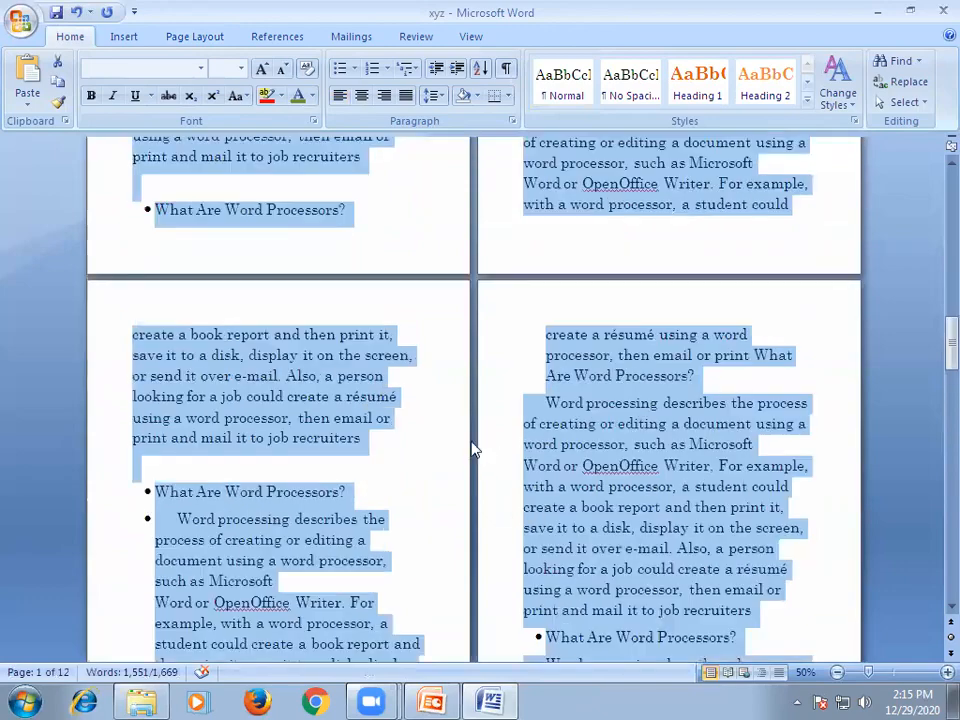
click(366, 439)
- Apply the Narrow margins preset, 0.5" on every side, to the document and look through its pages
scroll(416, 493, up, 10)
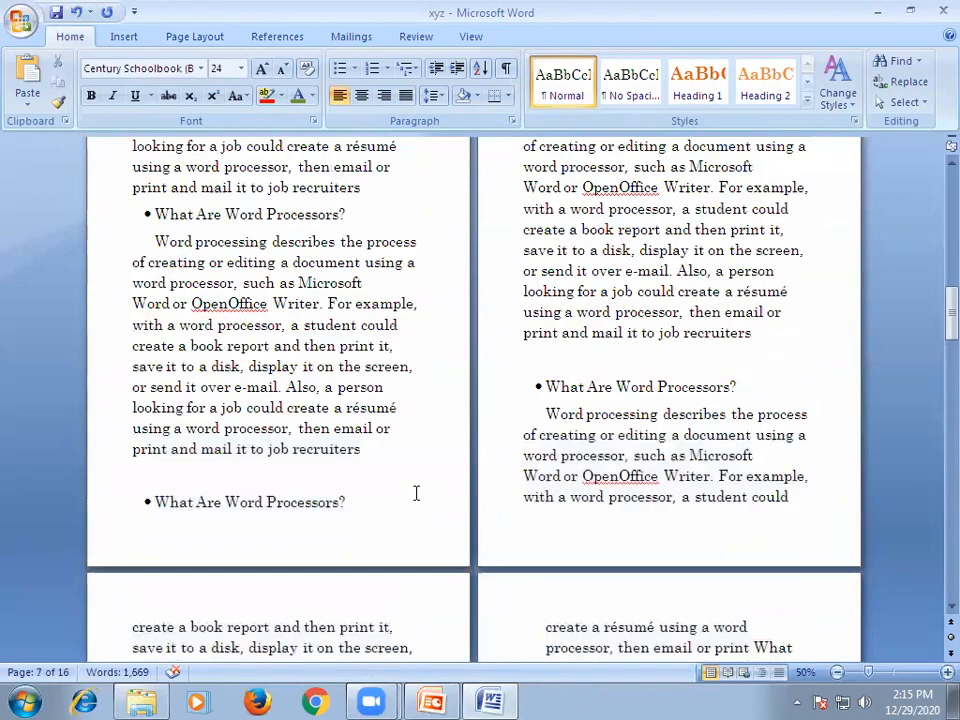
scroll(416, 493, up, 10)
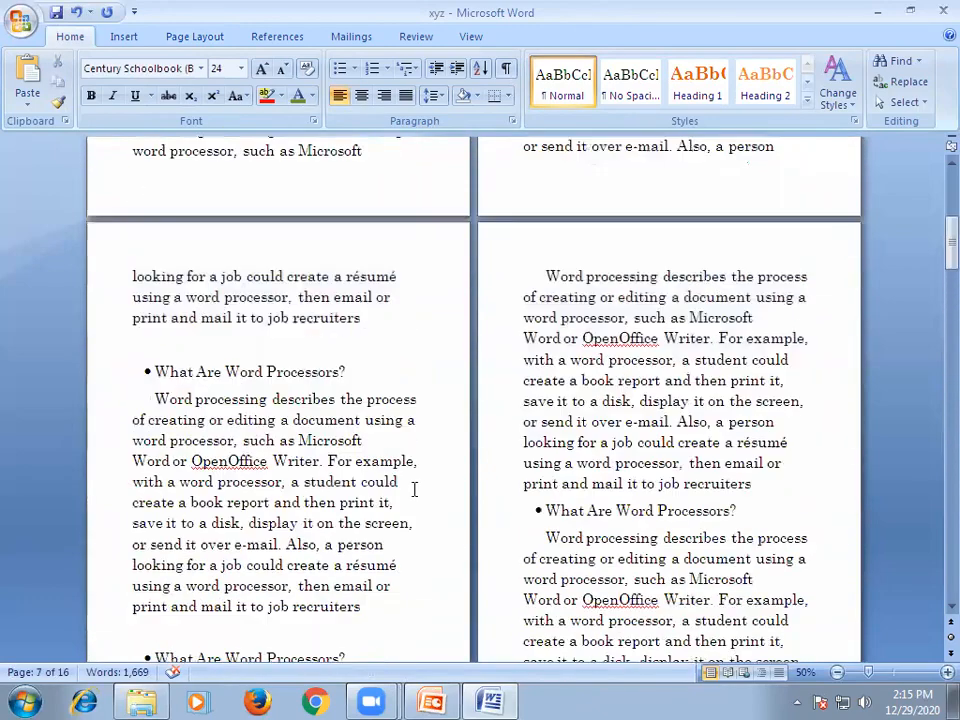
scroll(416, 491, up, 1)
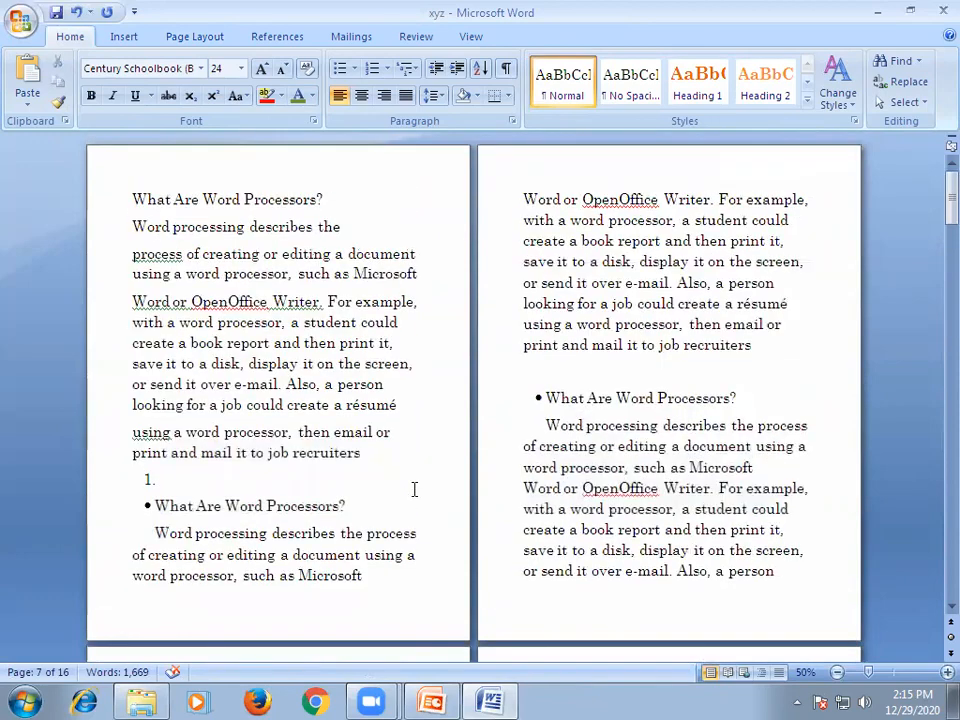
scroll(420, 500, down, 8)
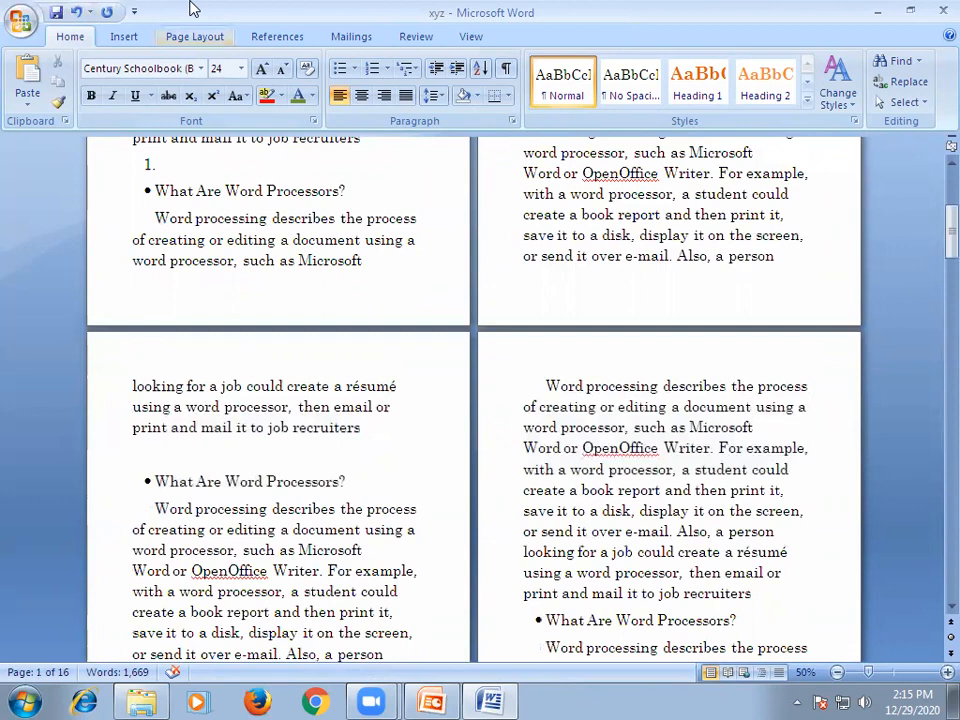
click(194, 36)
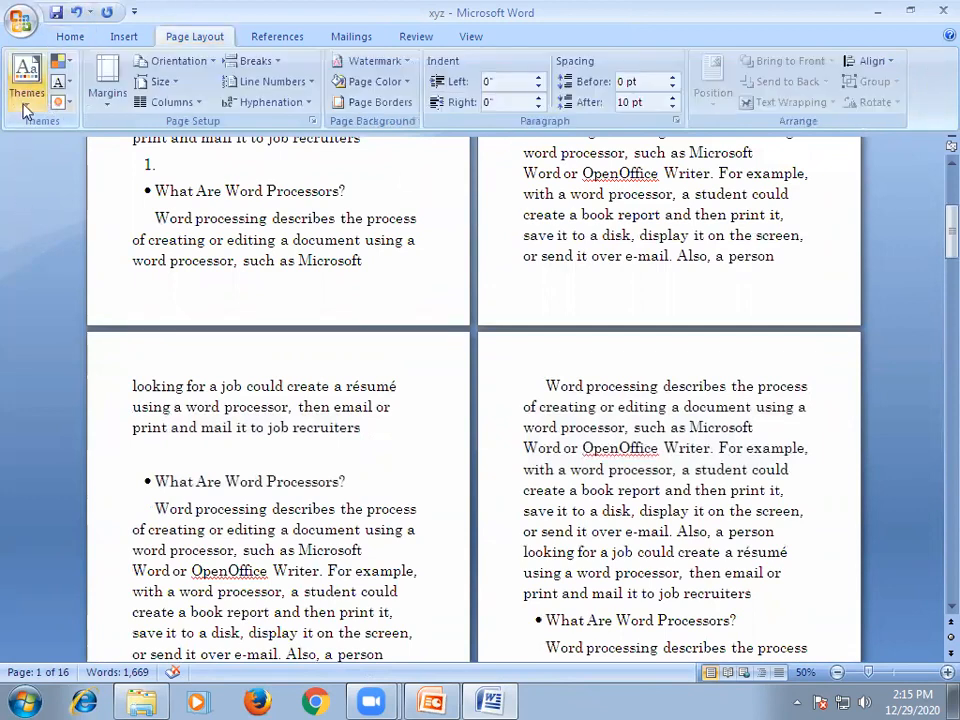
click(113, 102)
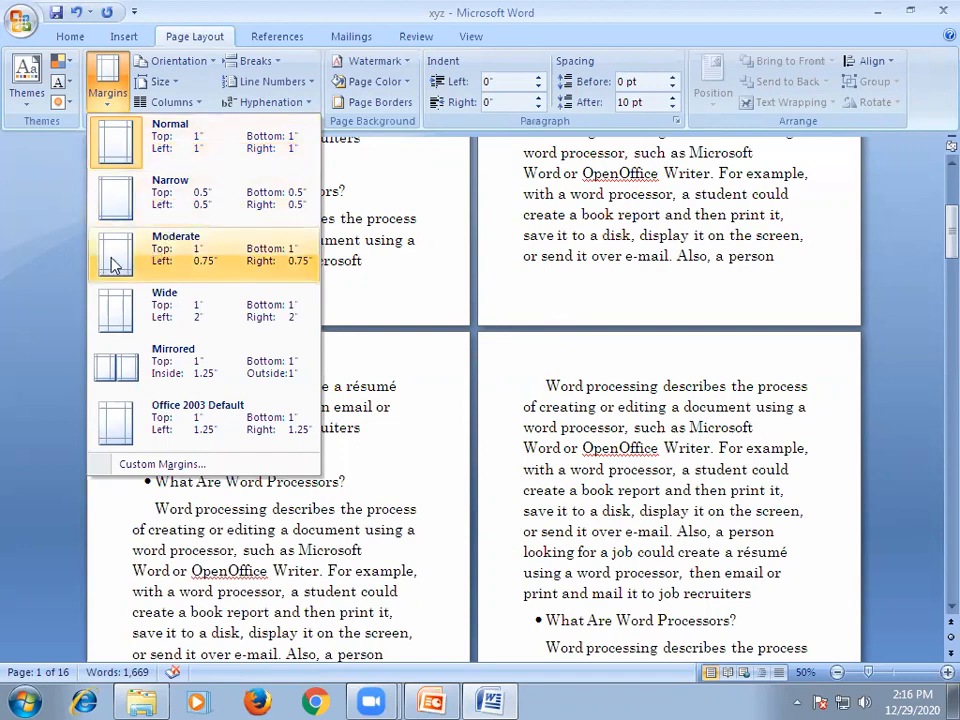
click(121, 199)
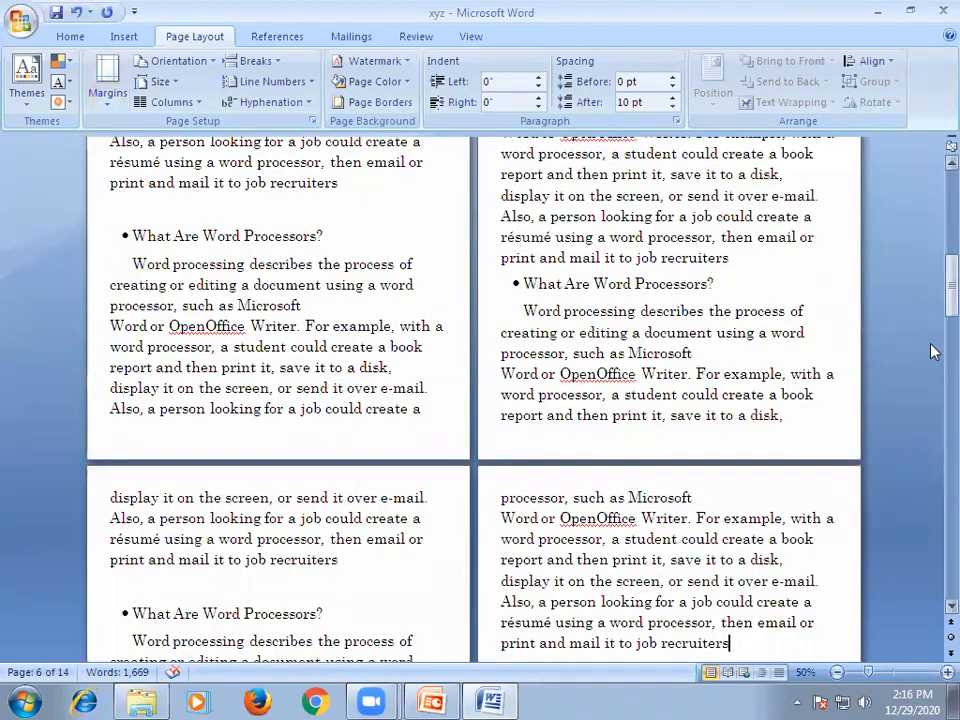
drag(949, 292, 932, 603)
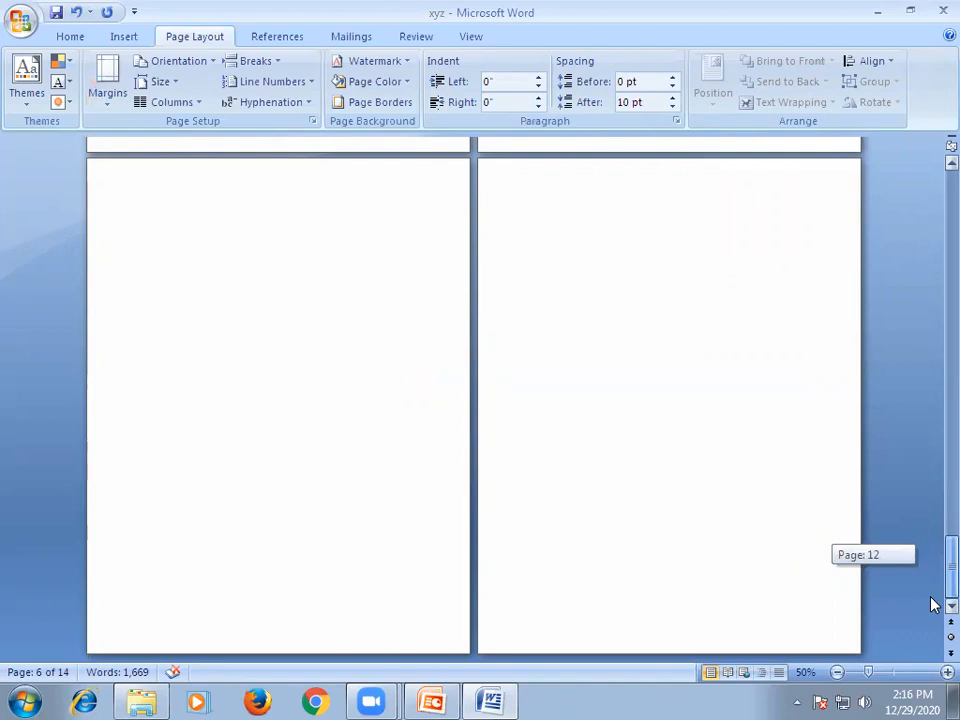
drag(930, 605, 934, 178)
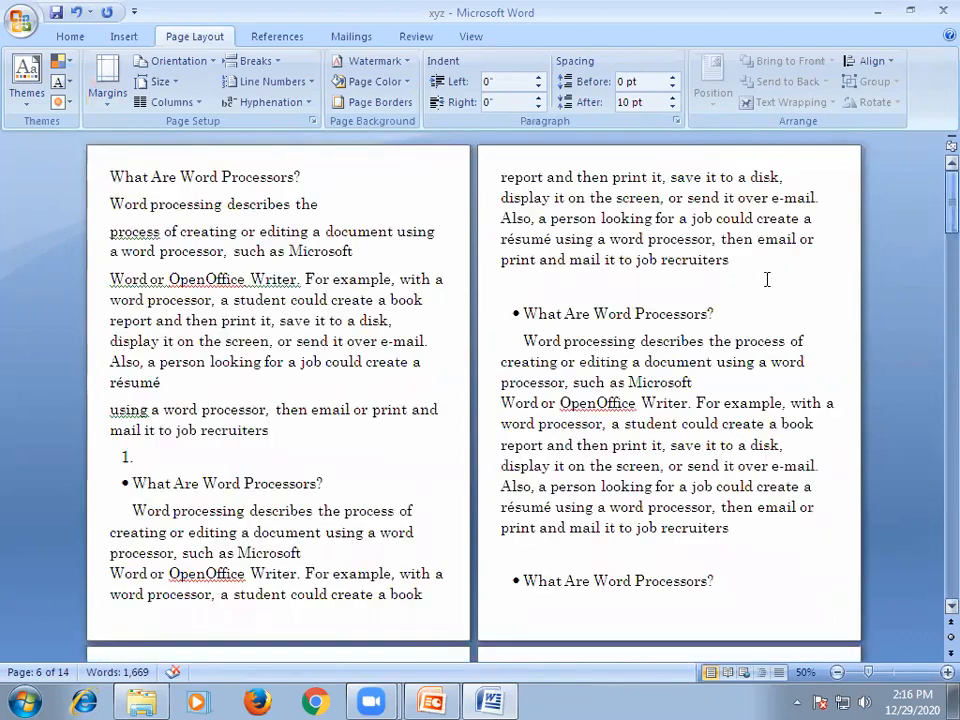
- Set the document's margins to the Normal preset, 1" on every side, and look over the other margin presets
click(105, 88)
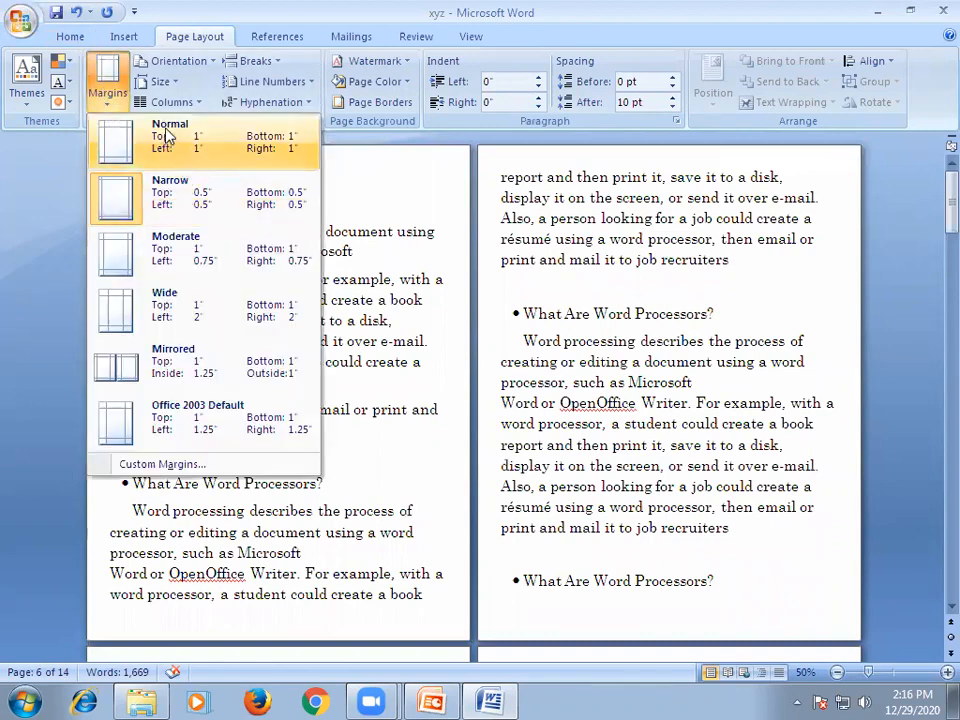
click(115, 143)
mouse_move(951, 188)
mouse_down()
mouse_move(935, 400)
mouse_move(935, 652)
mouse_move(935, 190)
mouse_up()
click(108, 90)
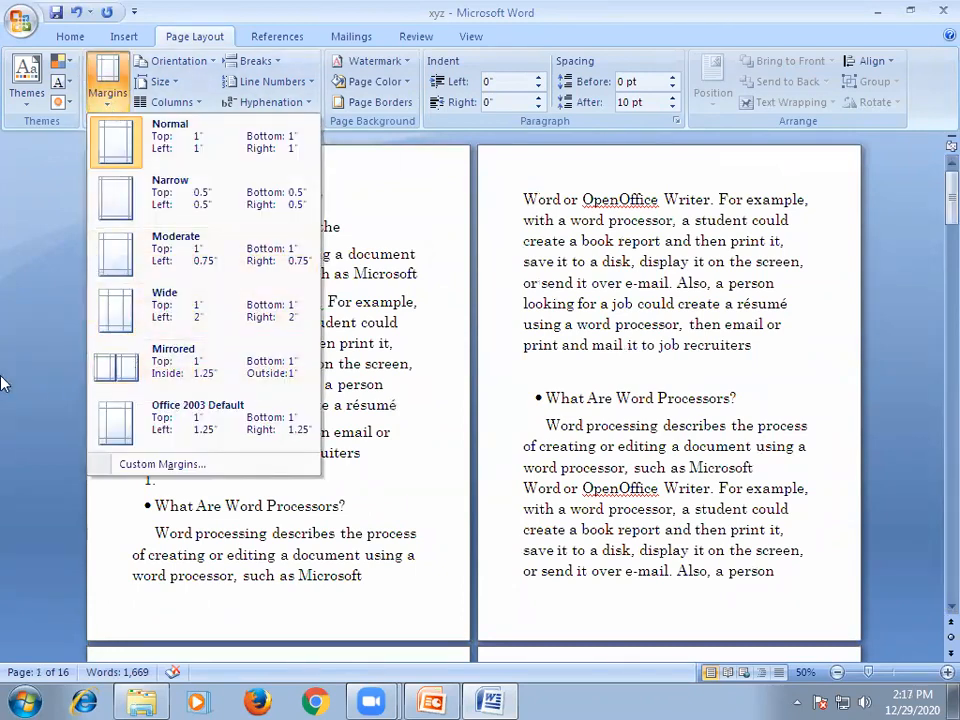
click(22, 352)
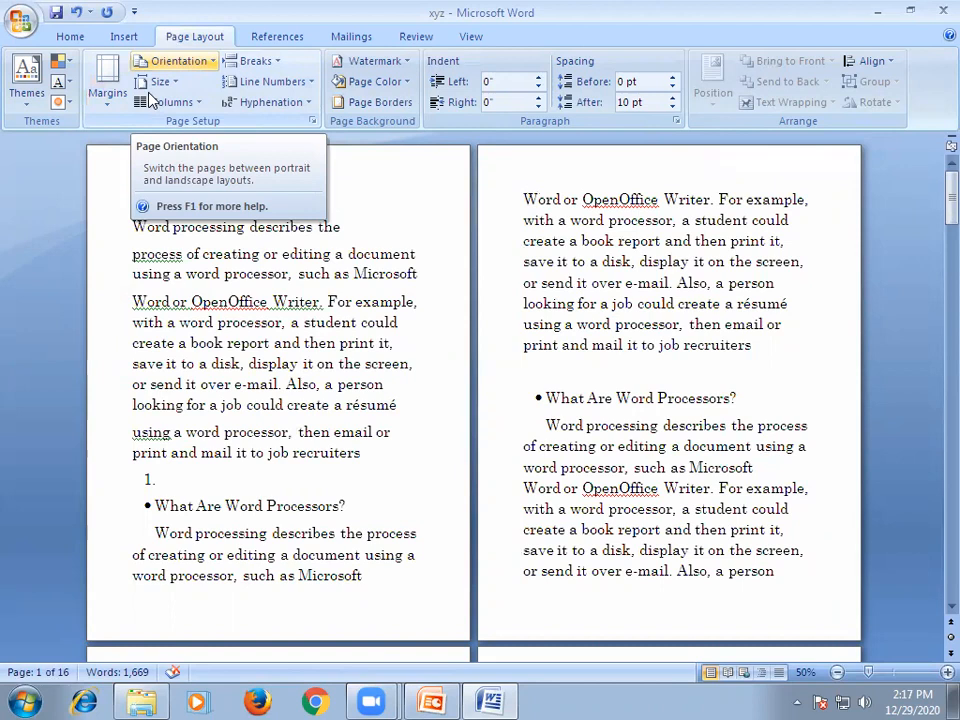
- Change the document's page orientation to Landscape and view all the pages together at 10% zoom
click(175, 61)
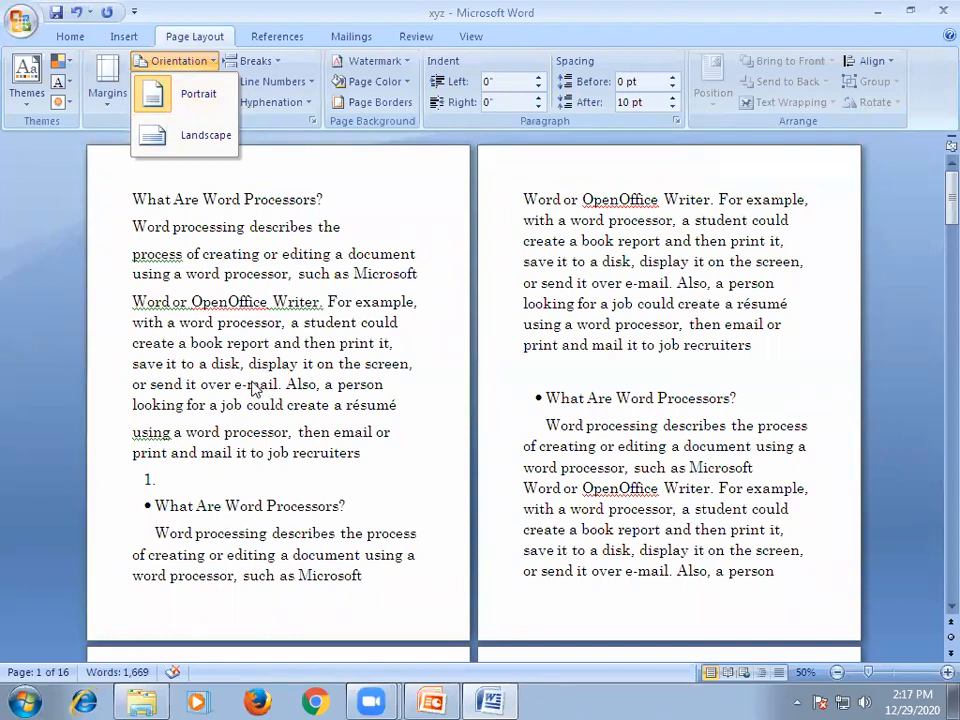
click(193, 145)
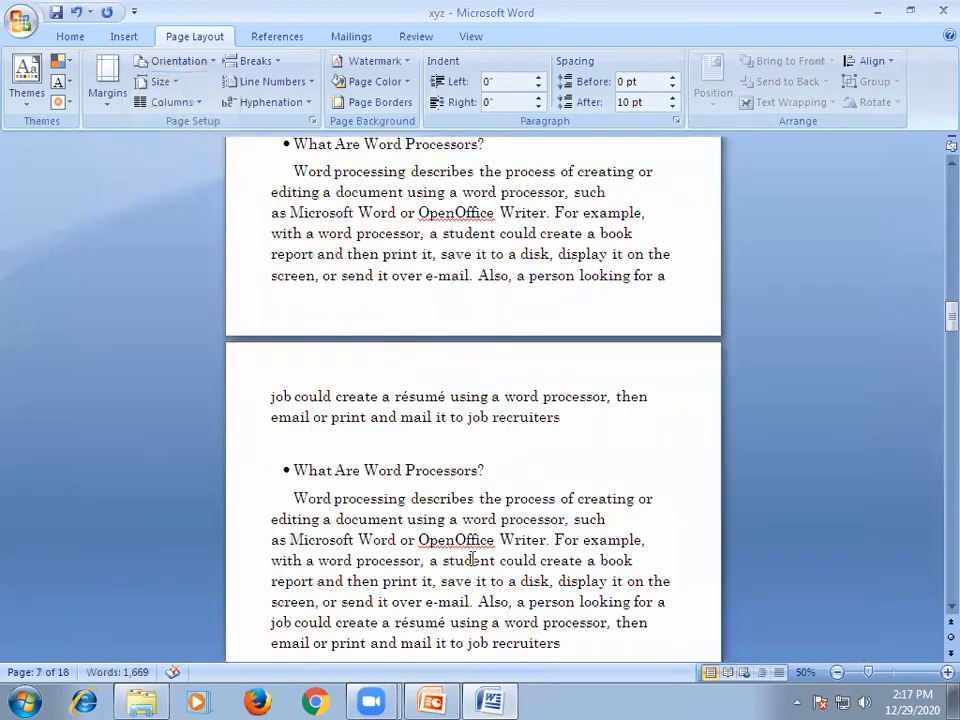
scroll(499, 580, up, 5)
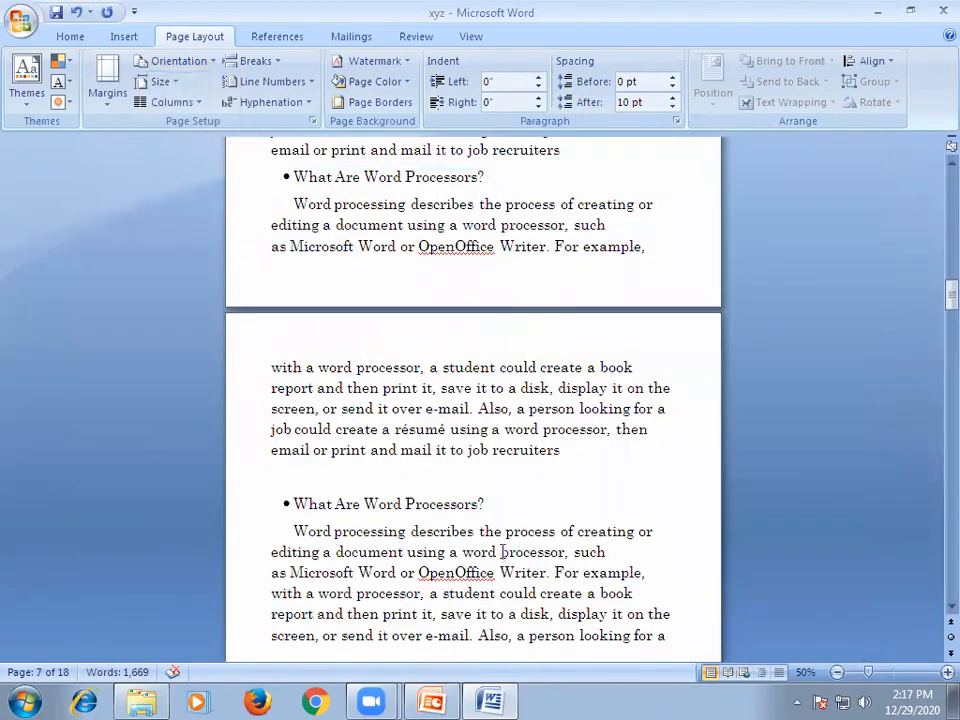
scroll(499, 545, up, 6)
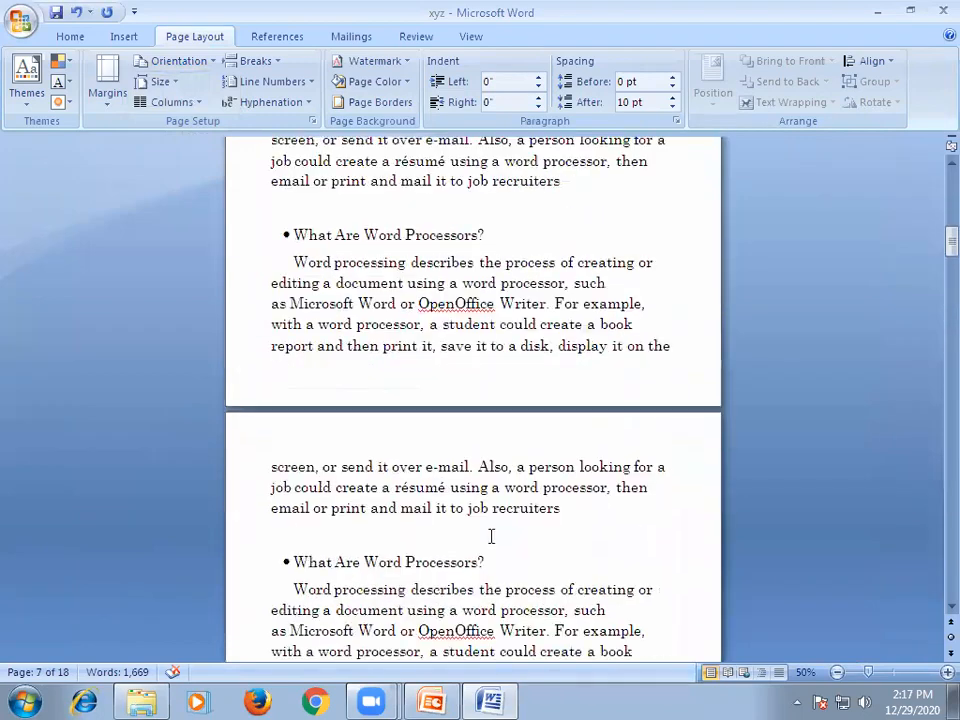
ctrl+scroll(490, 537, down, 4)
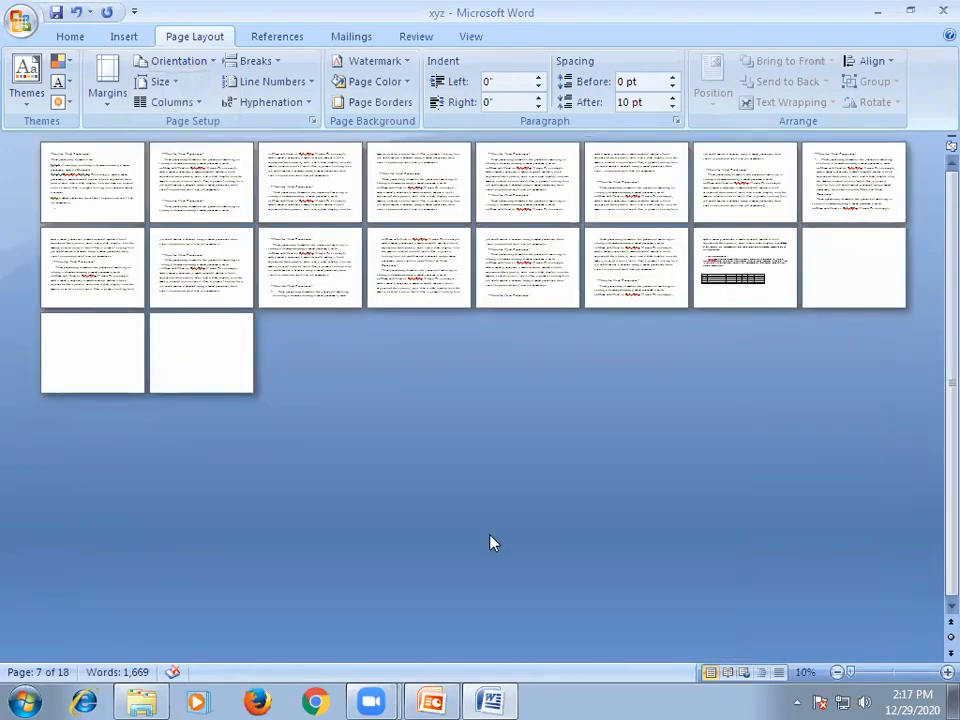
- Set the page orientation back to Portrait and return to a 50% view of the pages
click(178, 64)
click(196, 97)
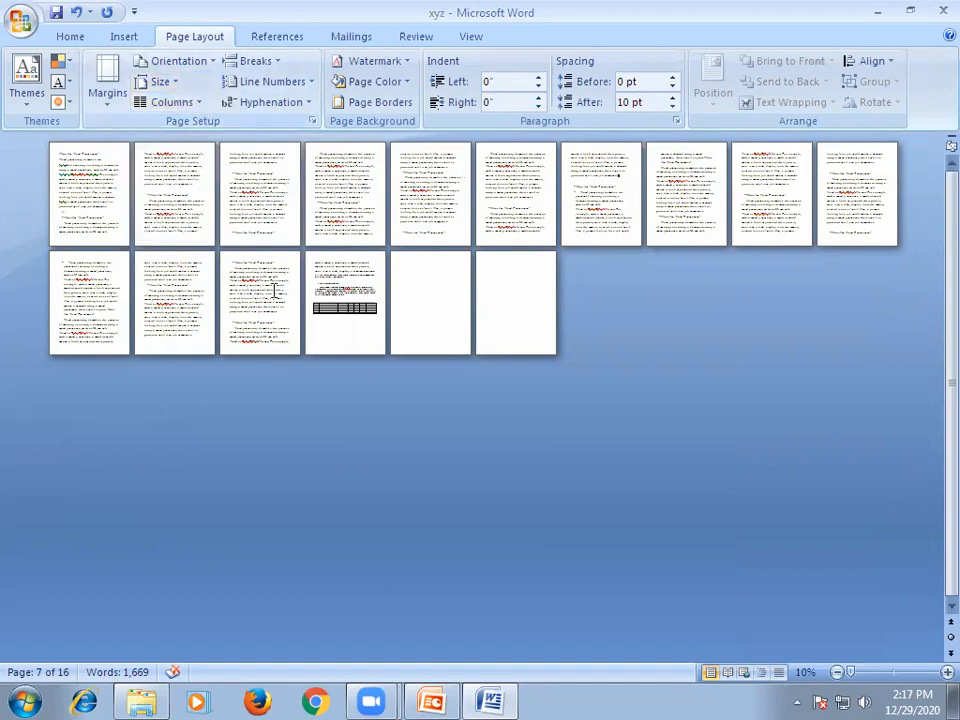
scroll(262, 277, up, 5)
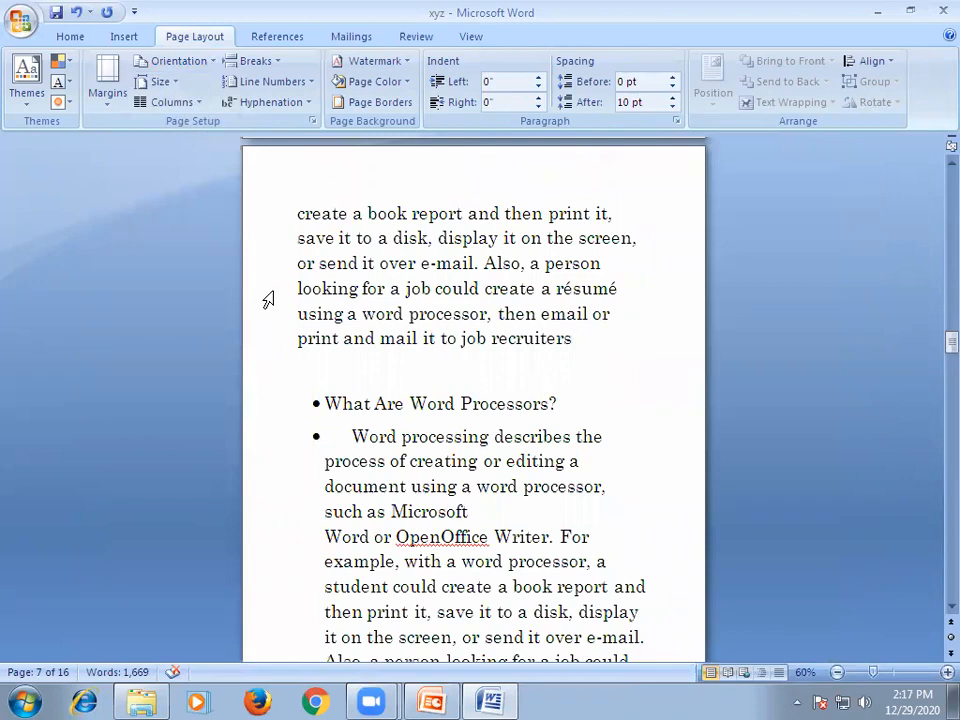
scroll(270, 295, down, 1)
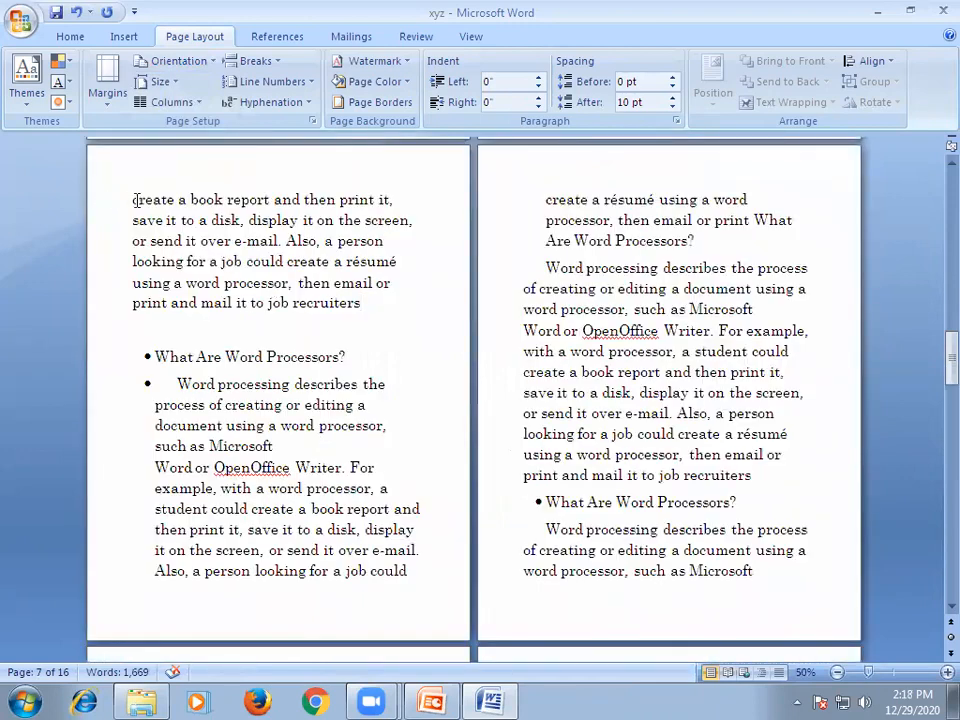
- Lay out all the text on the page starting with "create a book report and then print it," in two columns
drag(133, 199, 399, 208)
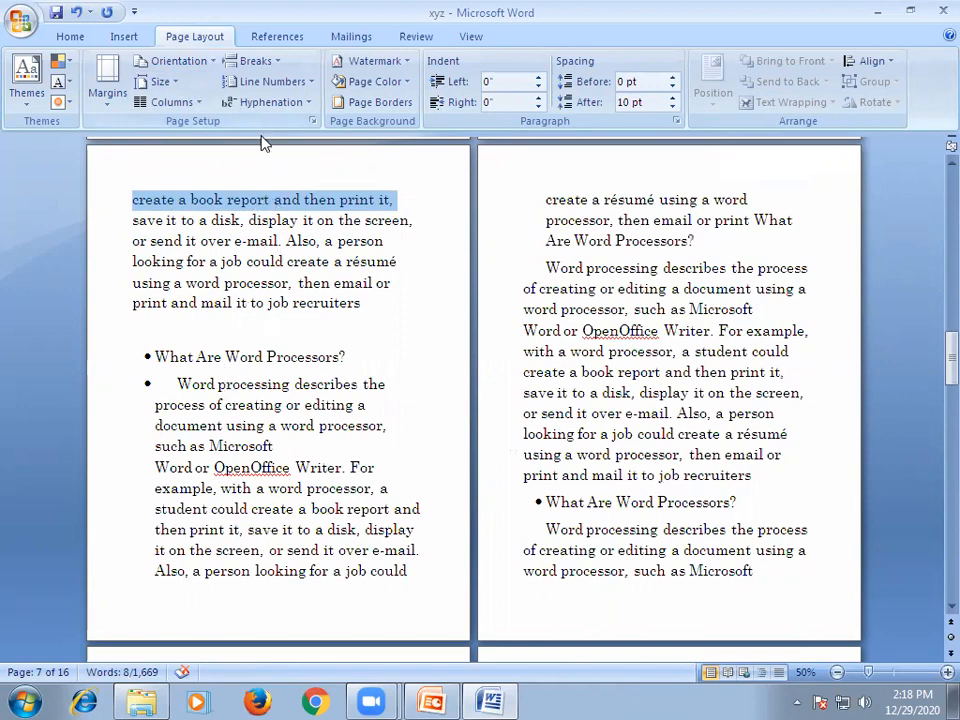
click(305, 402)
drag(133, 197, 437, 589)
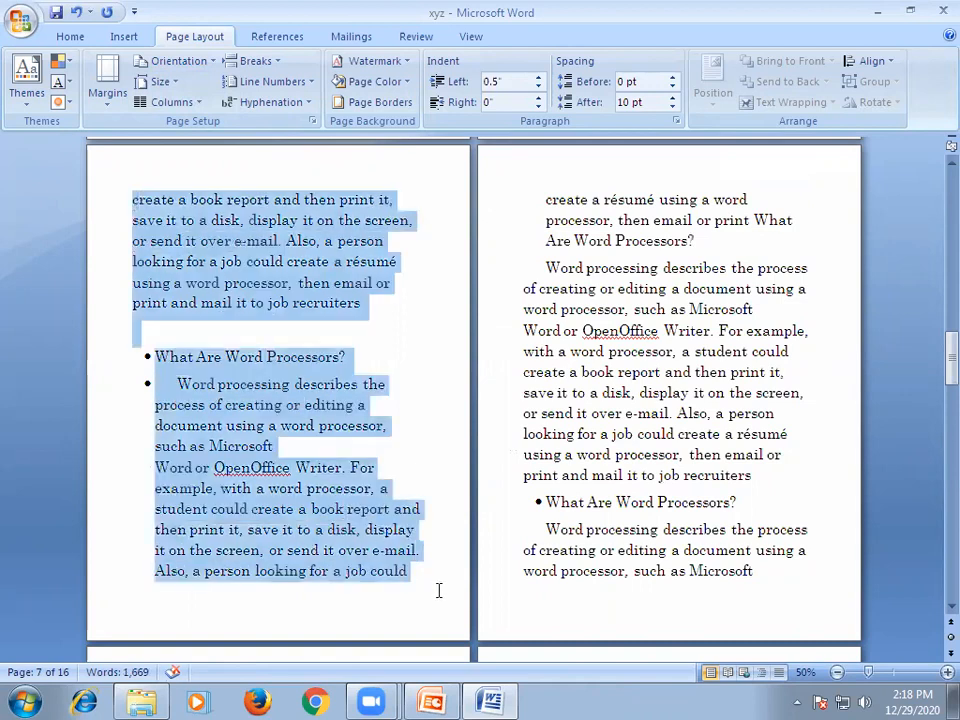
click(175, 102)
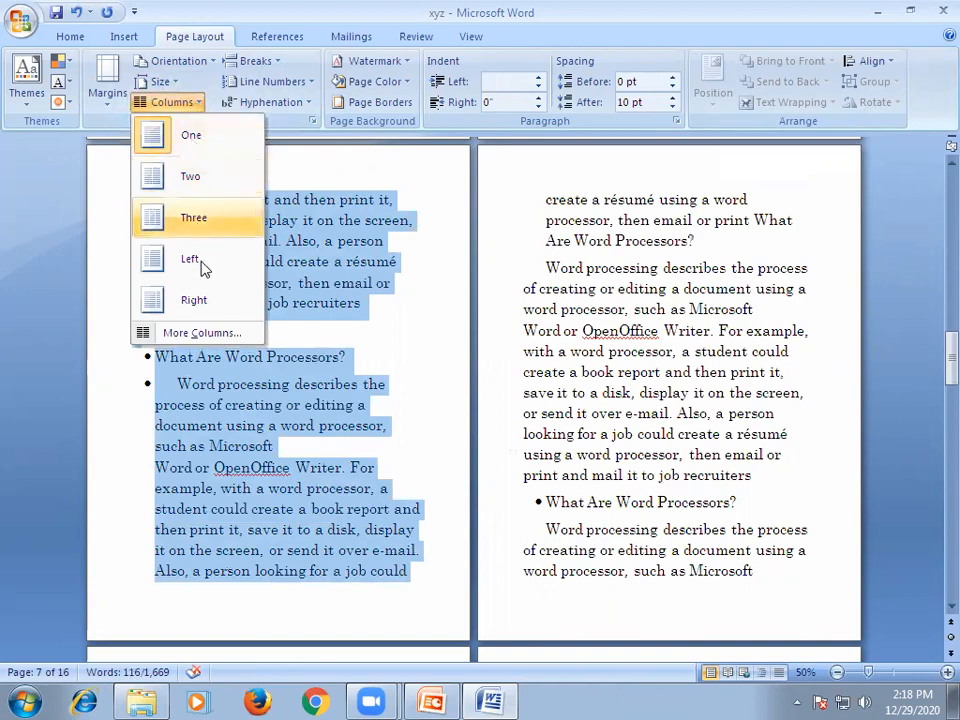
click(186, 177)
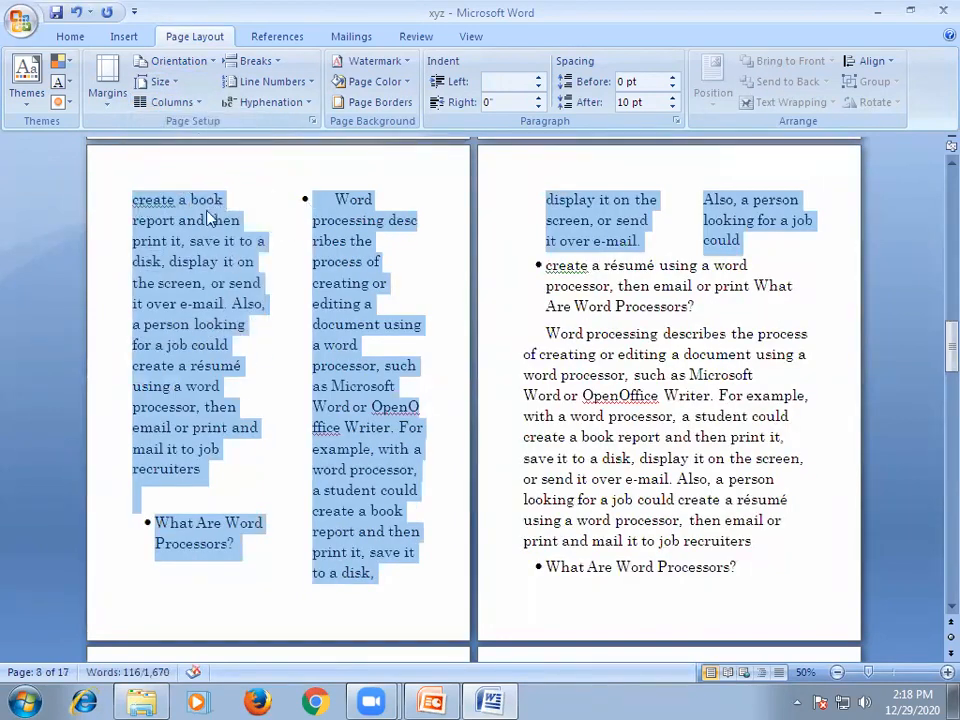
click(283, 326)
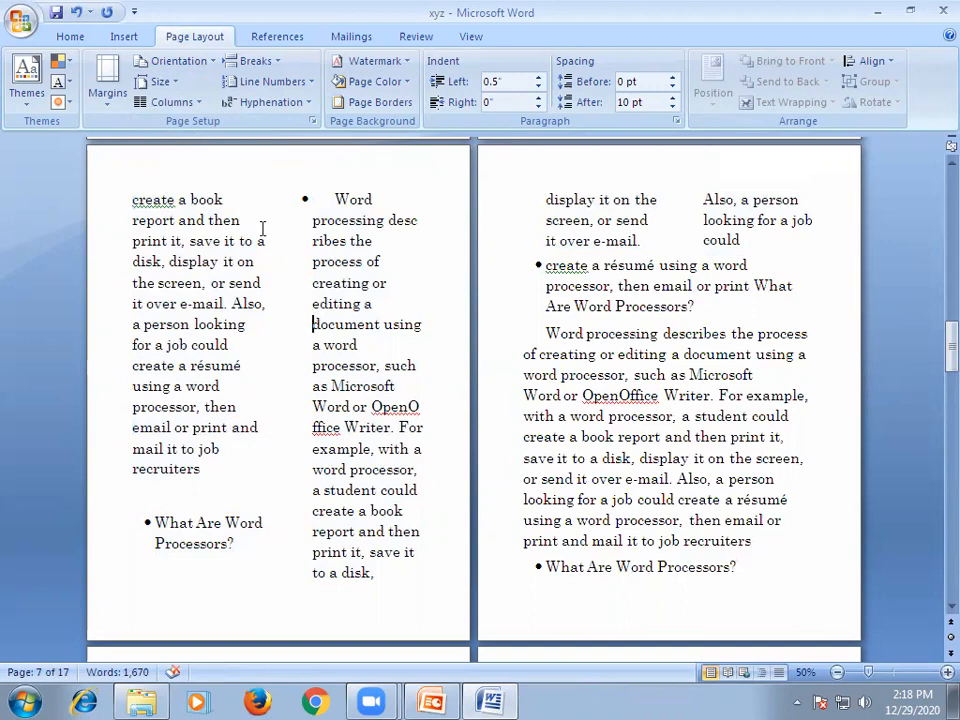
- Return the two-column text on page 7, from "create a book report" to "to a disk,", to a single column
drag(131, 200, 238, 561)
drag(335, 199, 409, 578)
drag(133, 200, 401, 578)
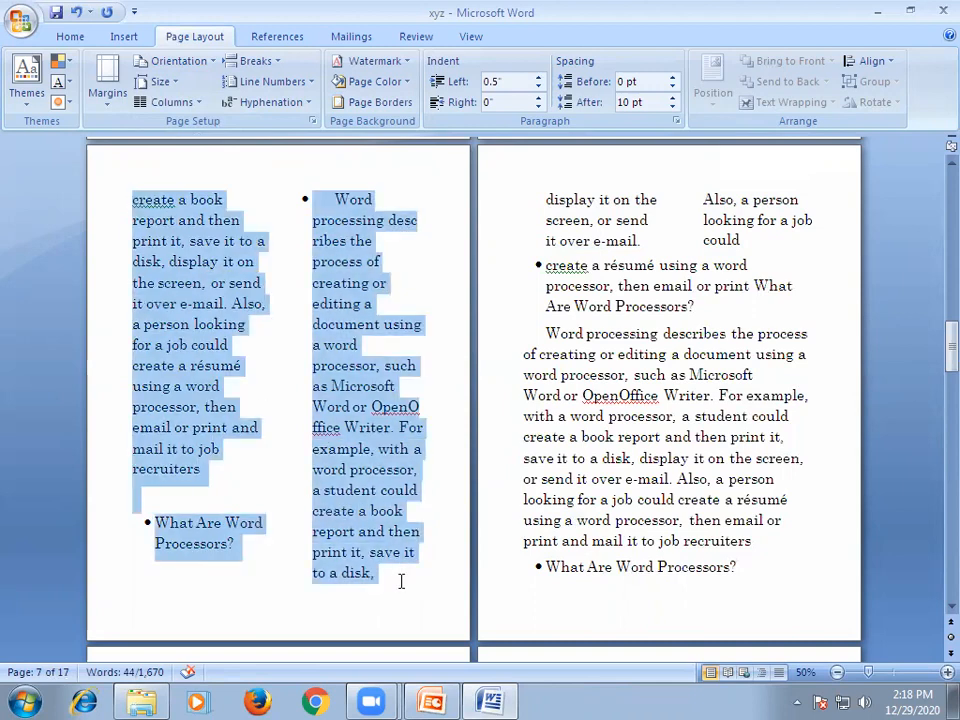
click(172, 102)
click(154, 139)
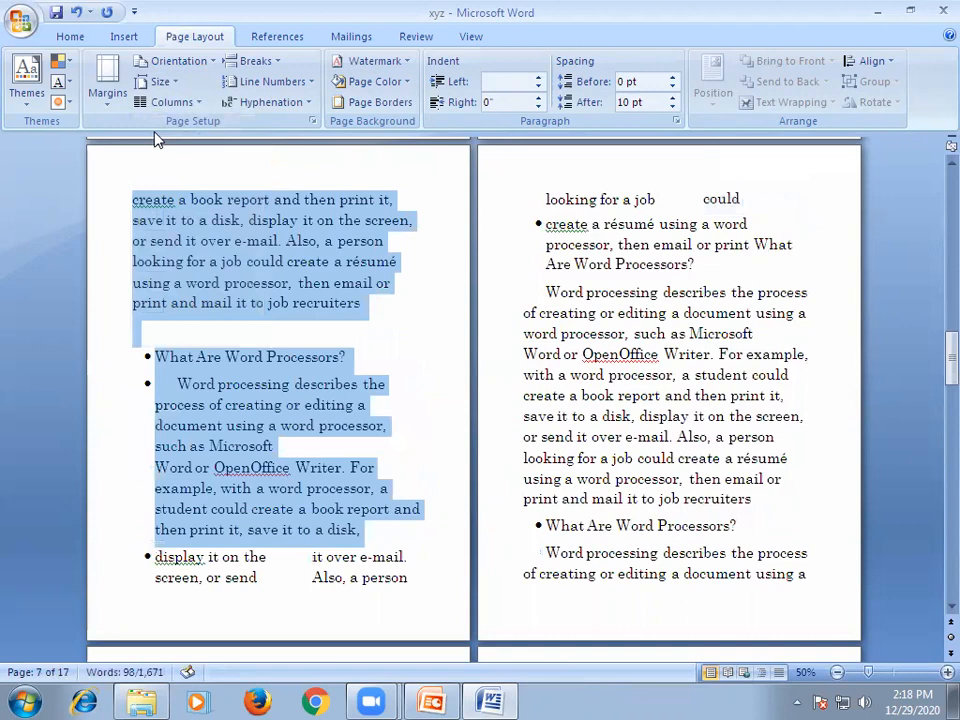
click(415, 343)
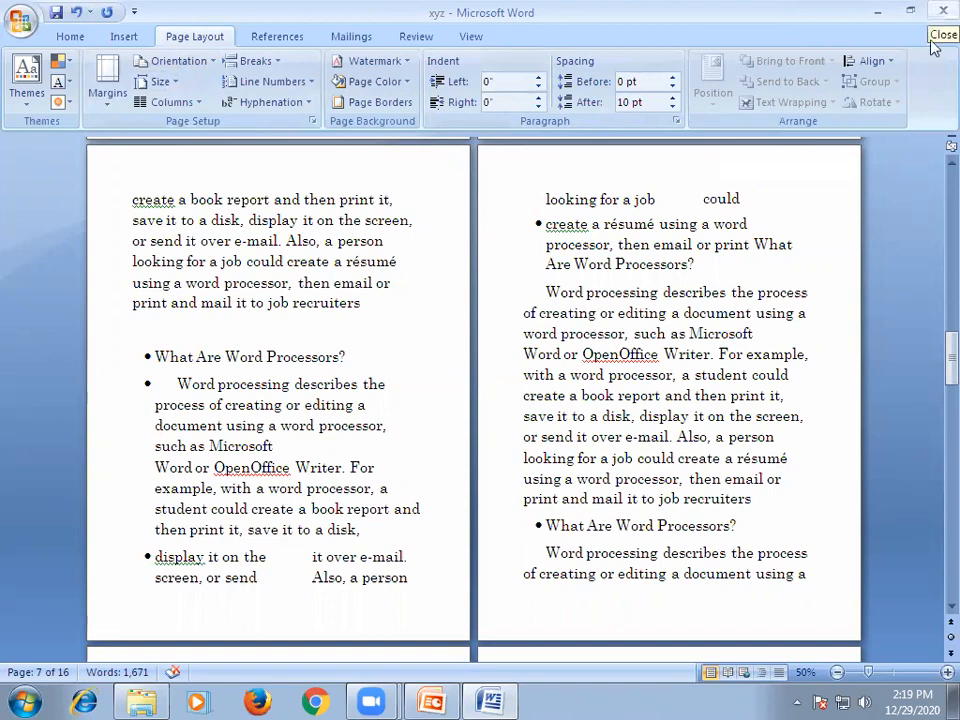
- Open the document in Print Preview
click(21, 22)
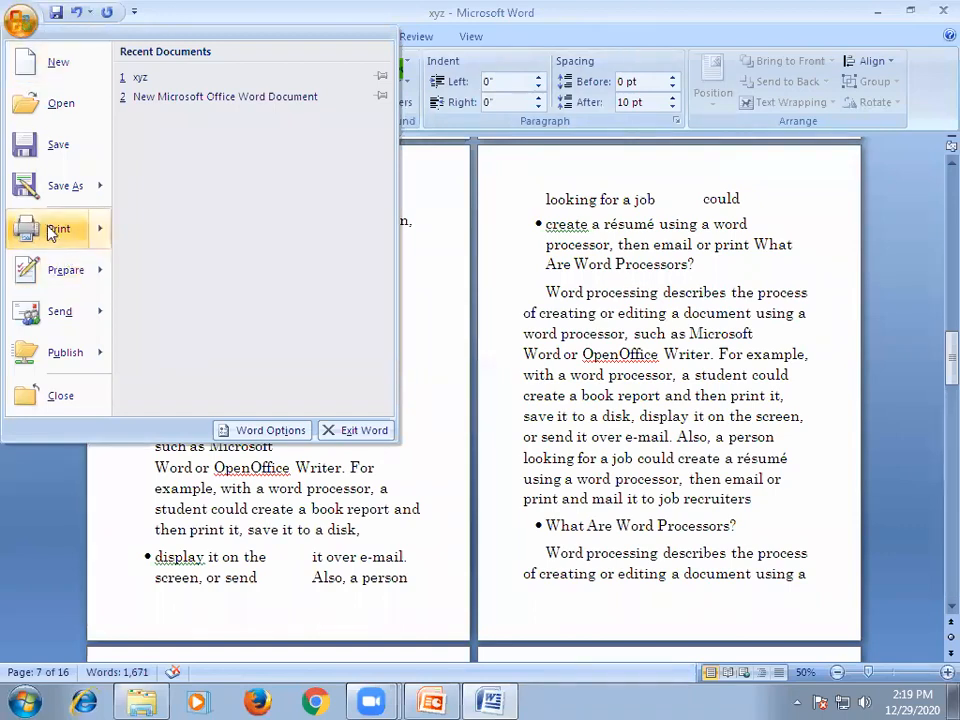
mouse_move(50, 232)
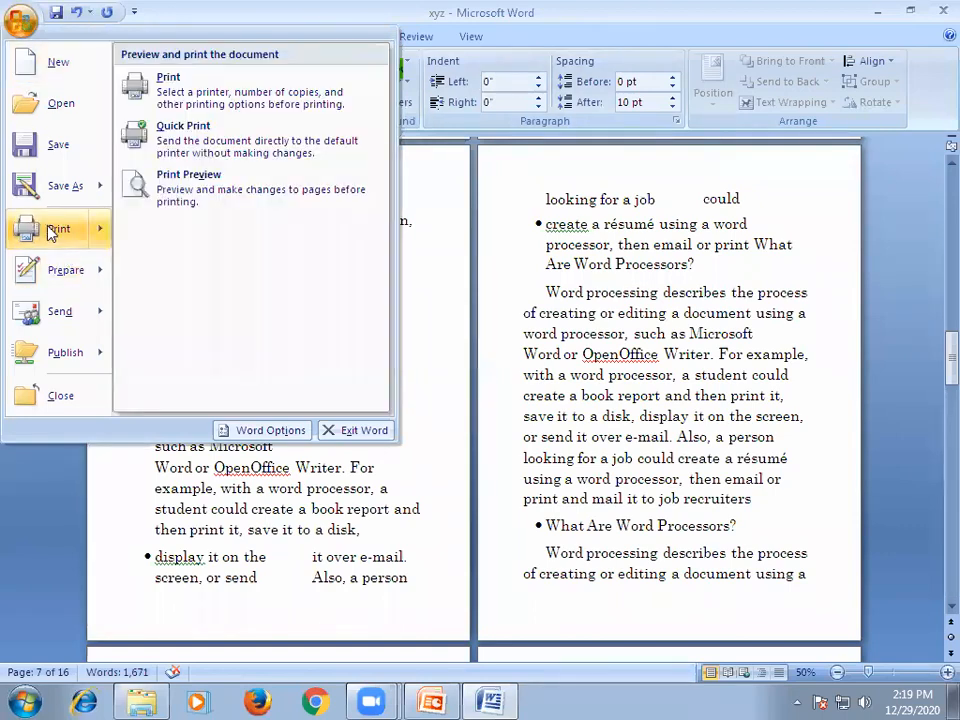
click(197, 188)
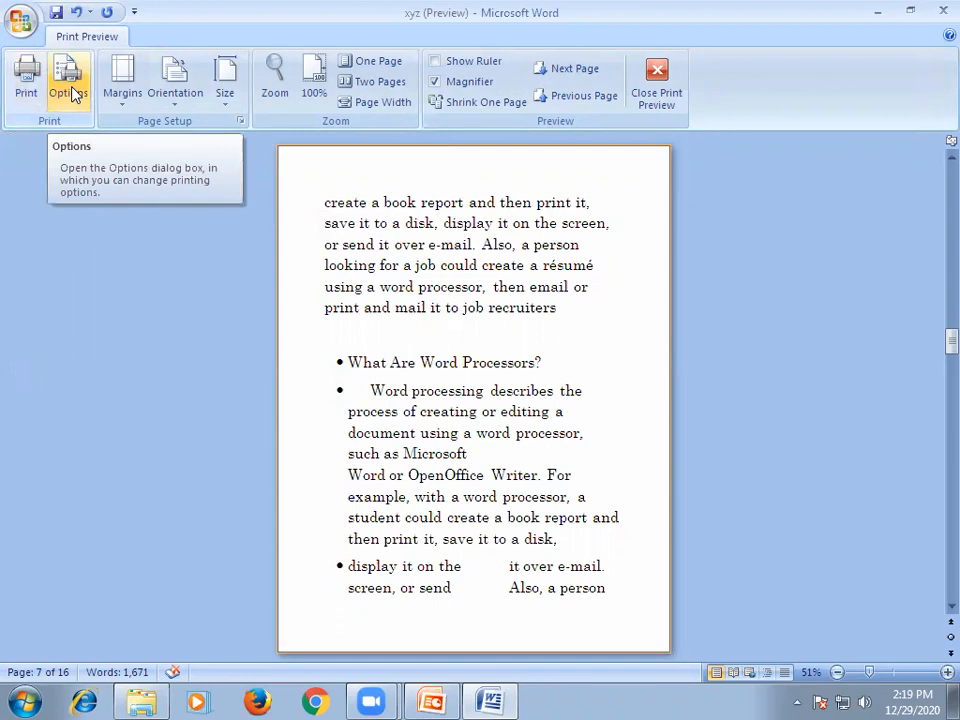
- Look over the margin presets and page orientation choices offered in Print Preview without changing them
click(126, 110)
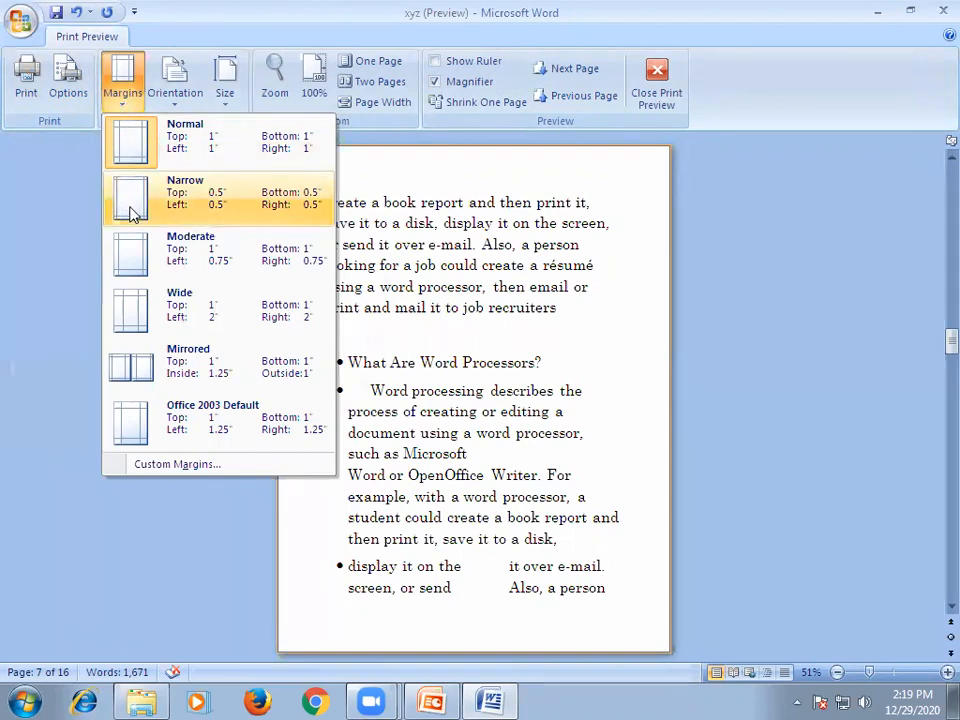
click(47, 197)
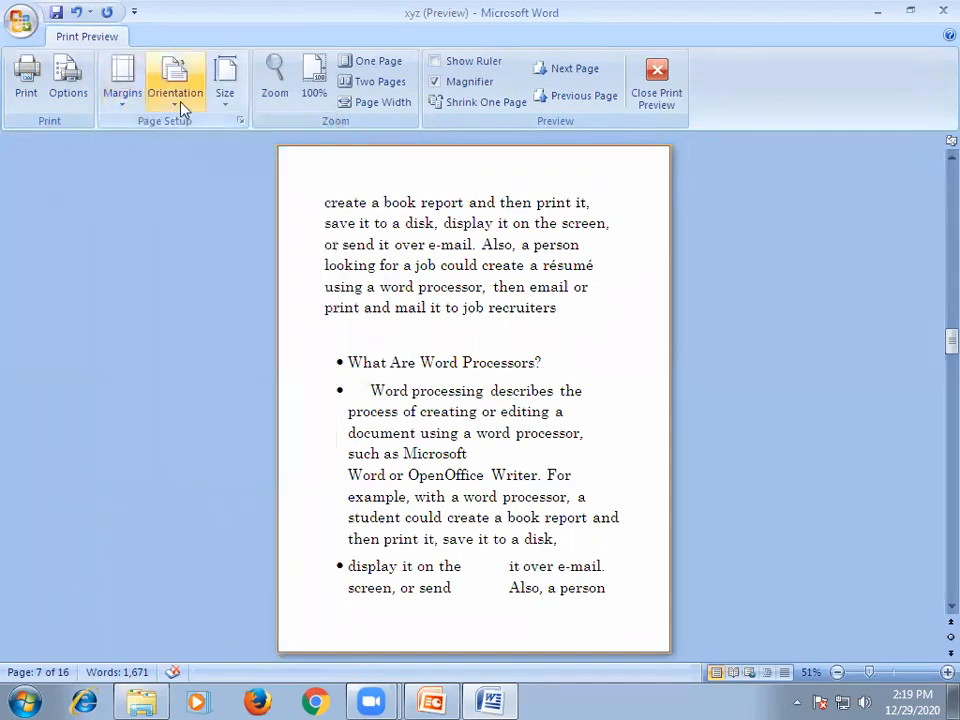
click(182, 105)
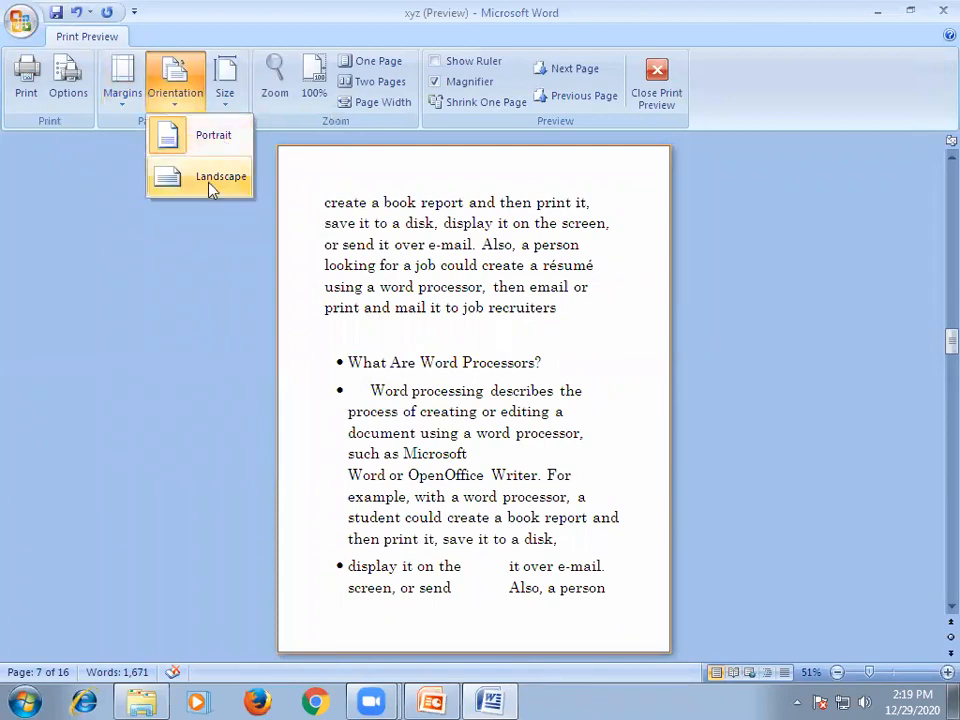
click(122, 221)
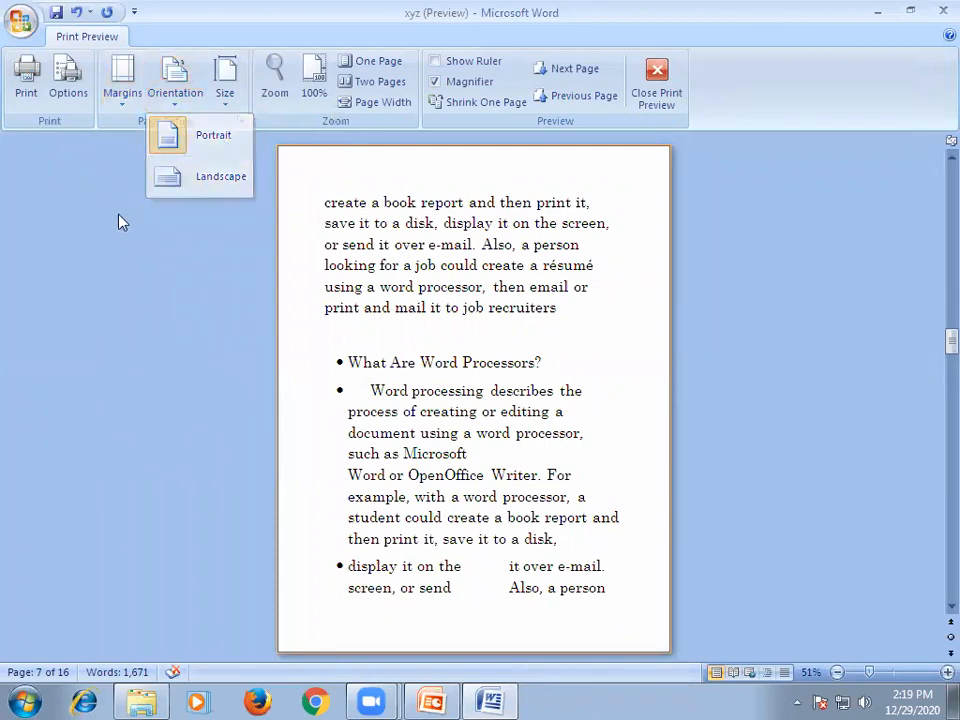
- Set the document's paper size to A4 (8.27" x 11.69") in the print preview and look through the resulting pages
click(224, 104)
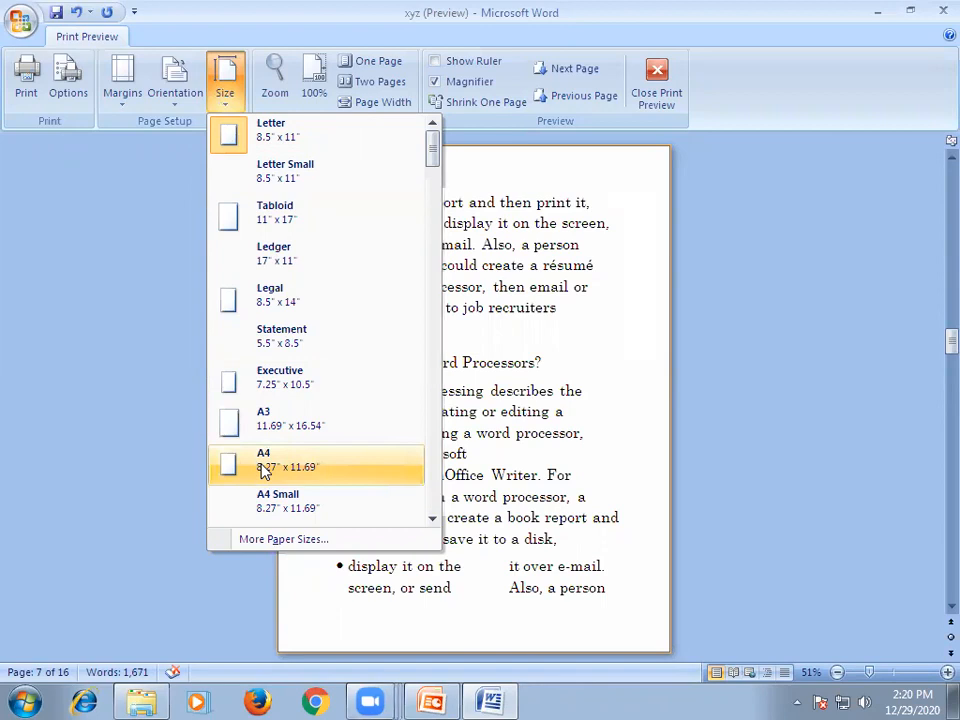
click(710, 207)
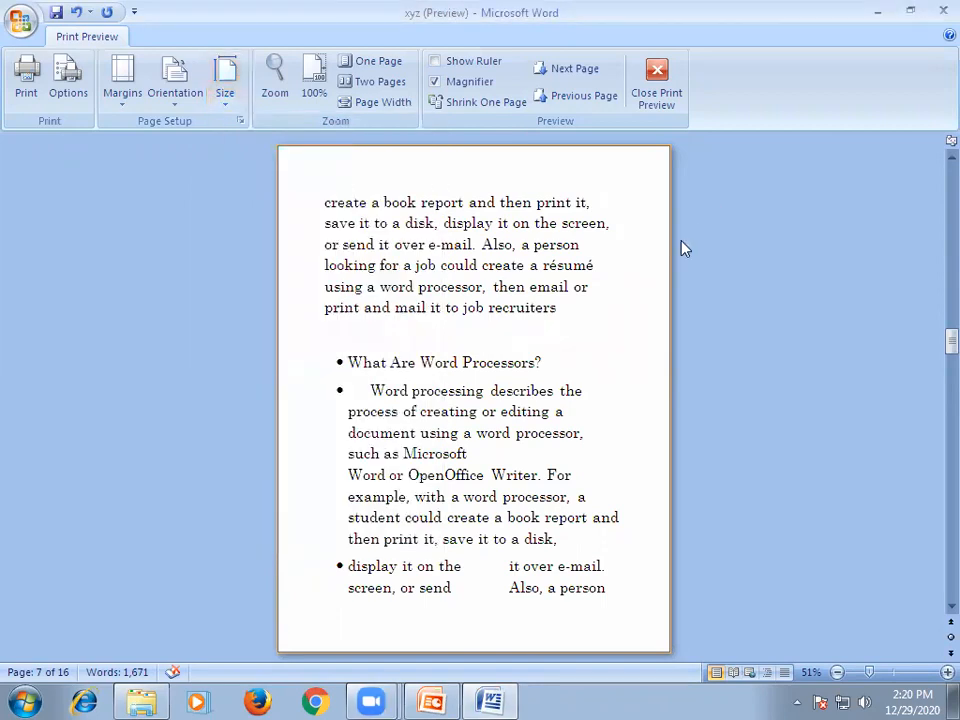
click(226, 88)
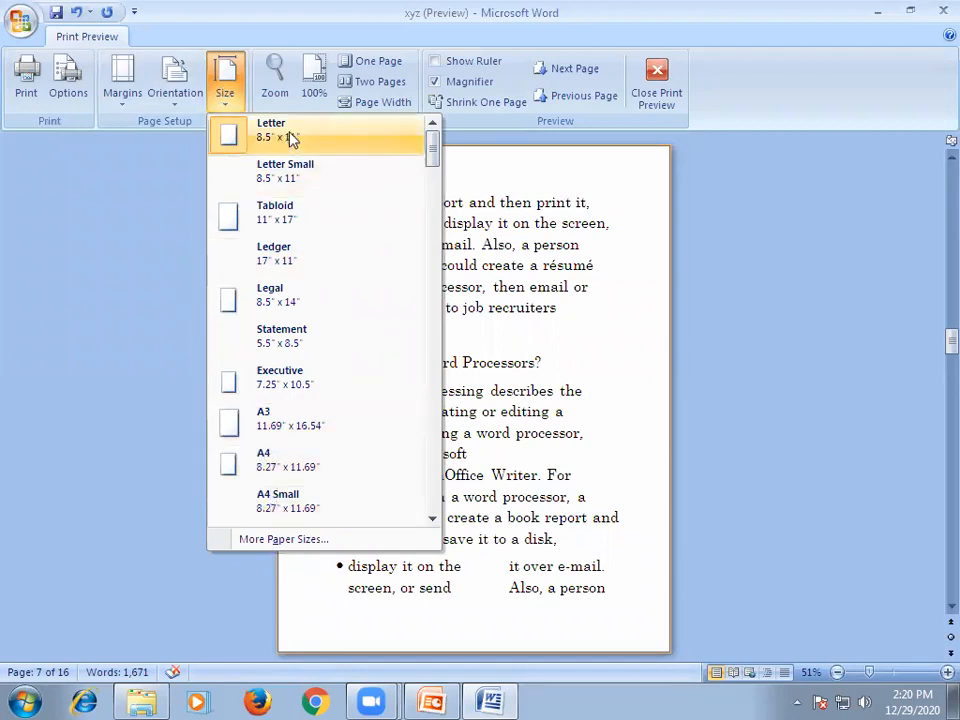
click(268, 467)
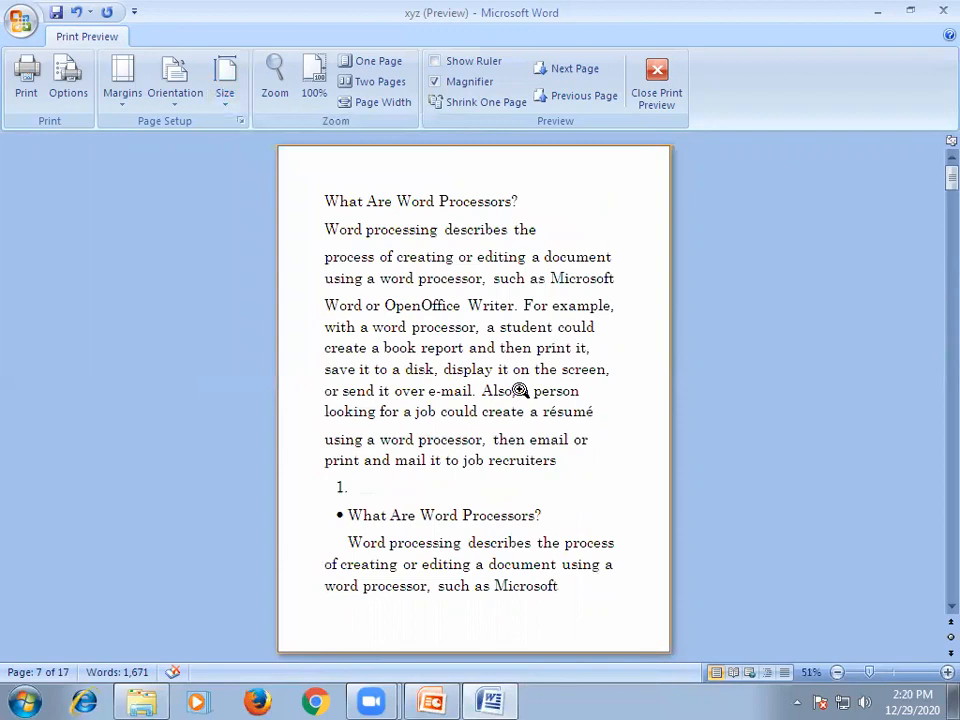
scroll(507, 340, down, 3)
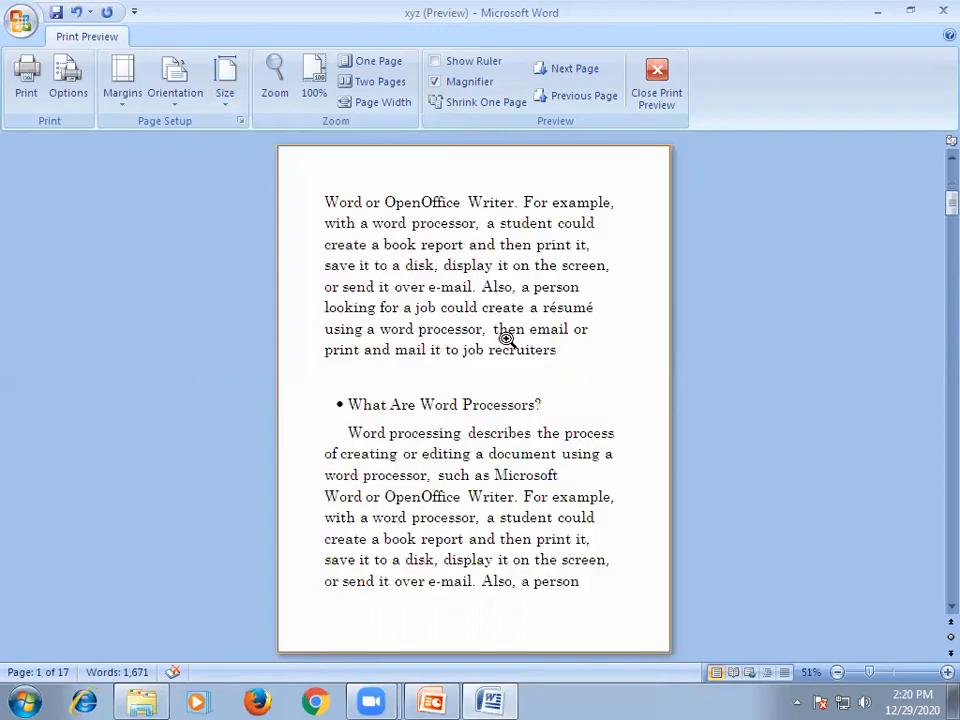
scroll(507, 340, down, 6)
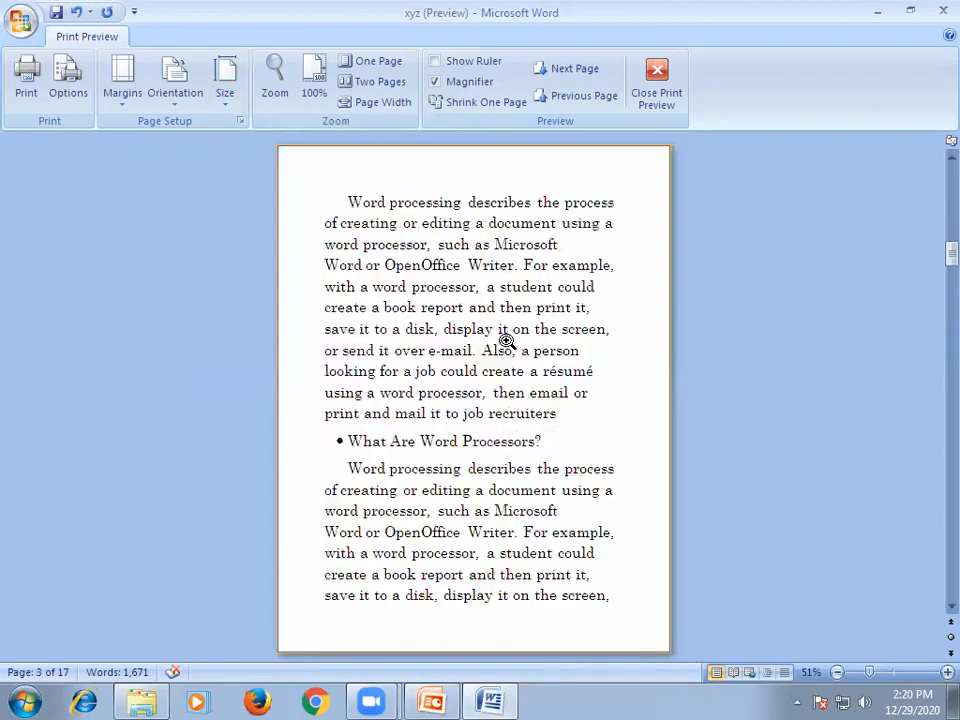
drag(945, 262, 930, 183)
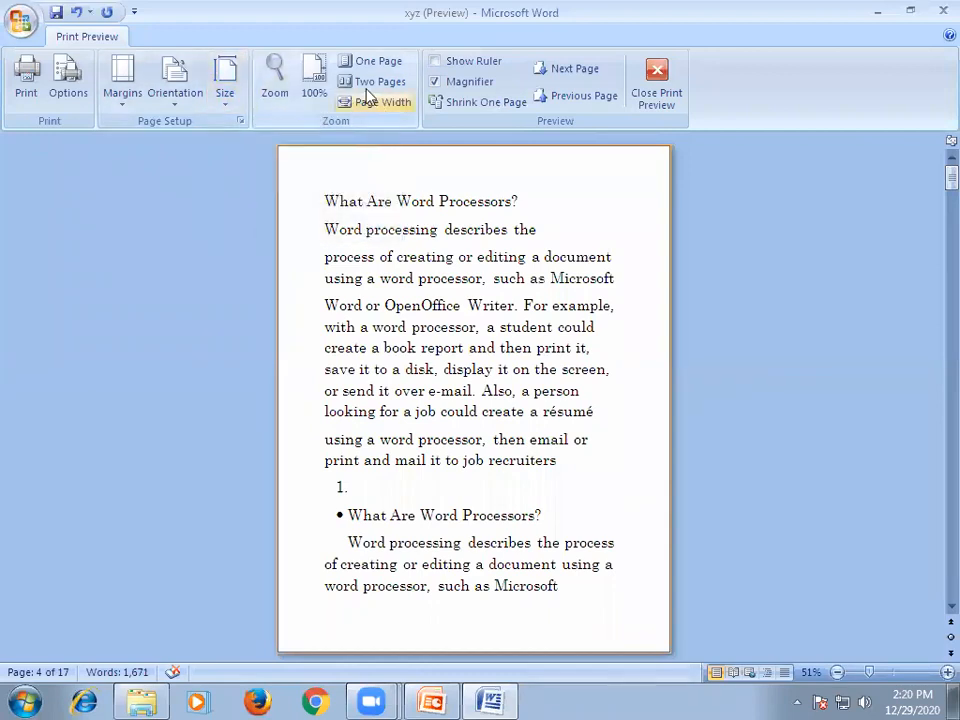
click(918, 8)
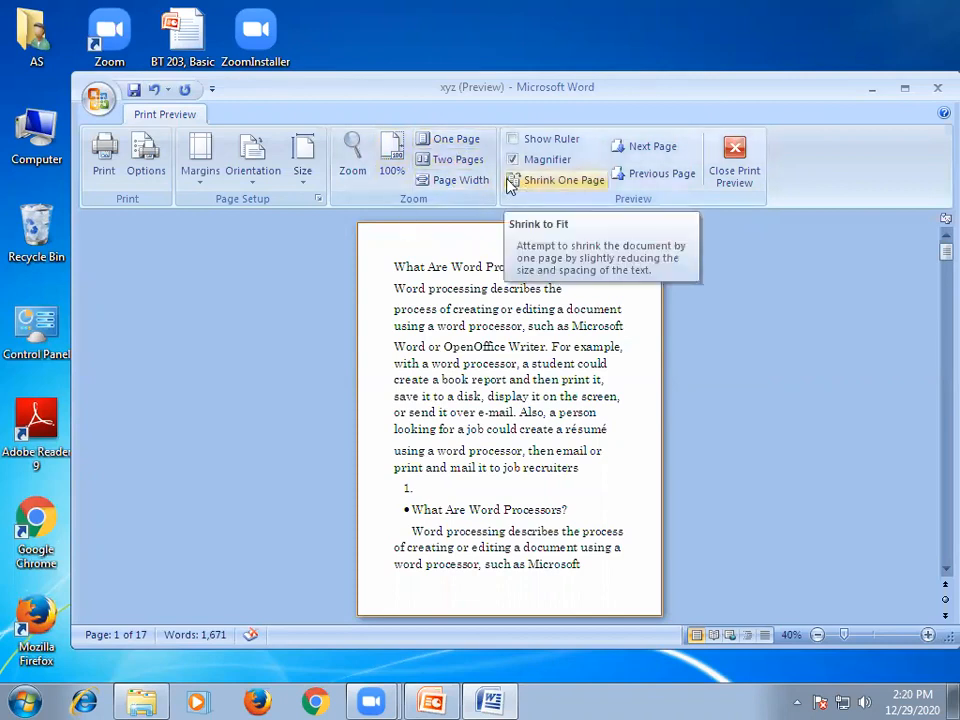
click(906, 91)
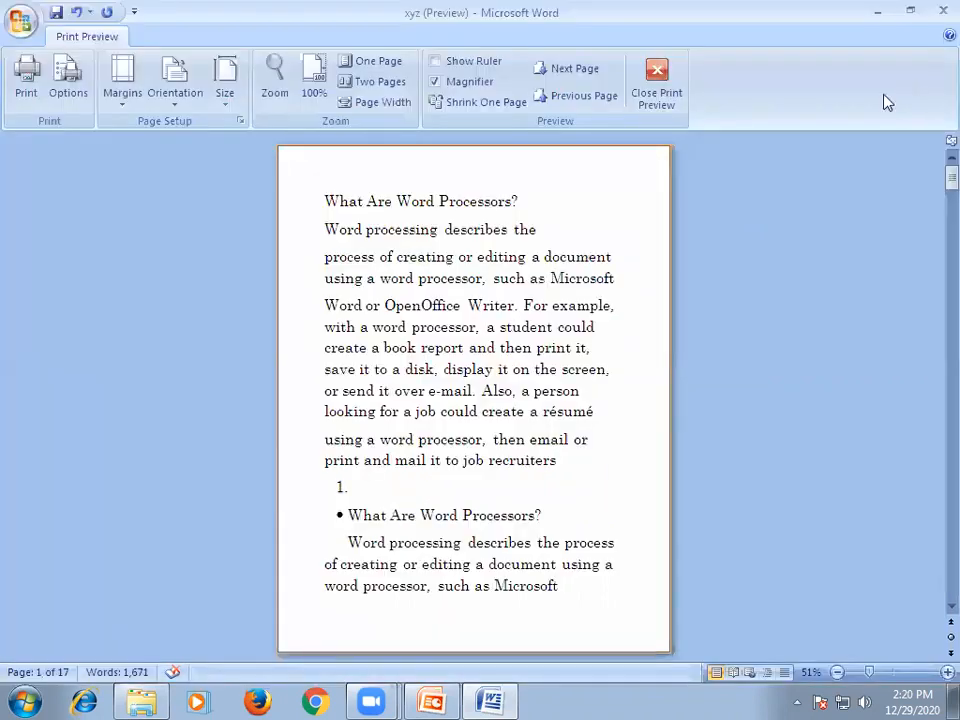
- Open the print settings from the preview and look over the available printers, keeping Microsoft XPS Document Writer
click(27, 86)
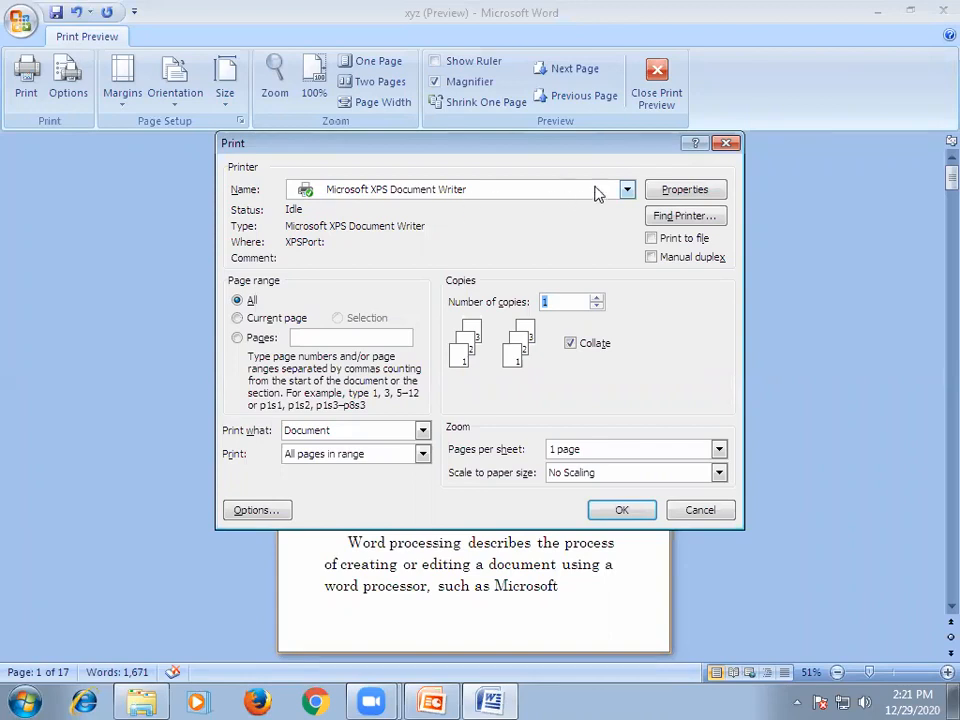
click(627, 190)
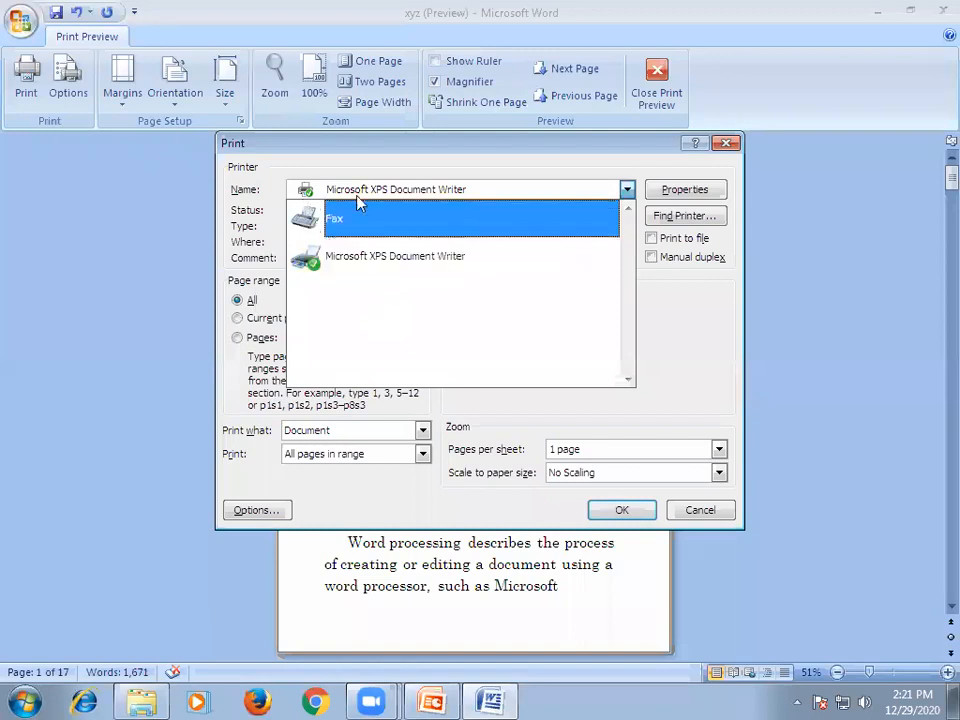
click(628, 193)
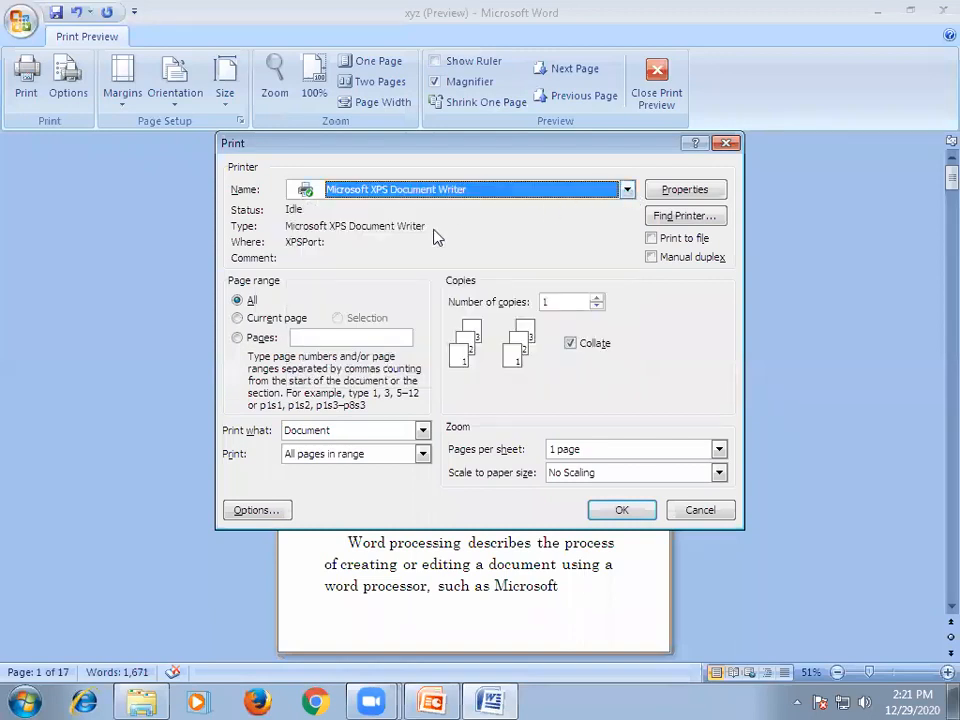
- Limit the print range to pages 1-9
click(238, 319)
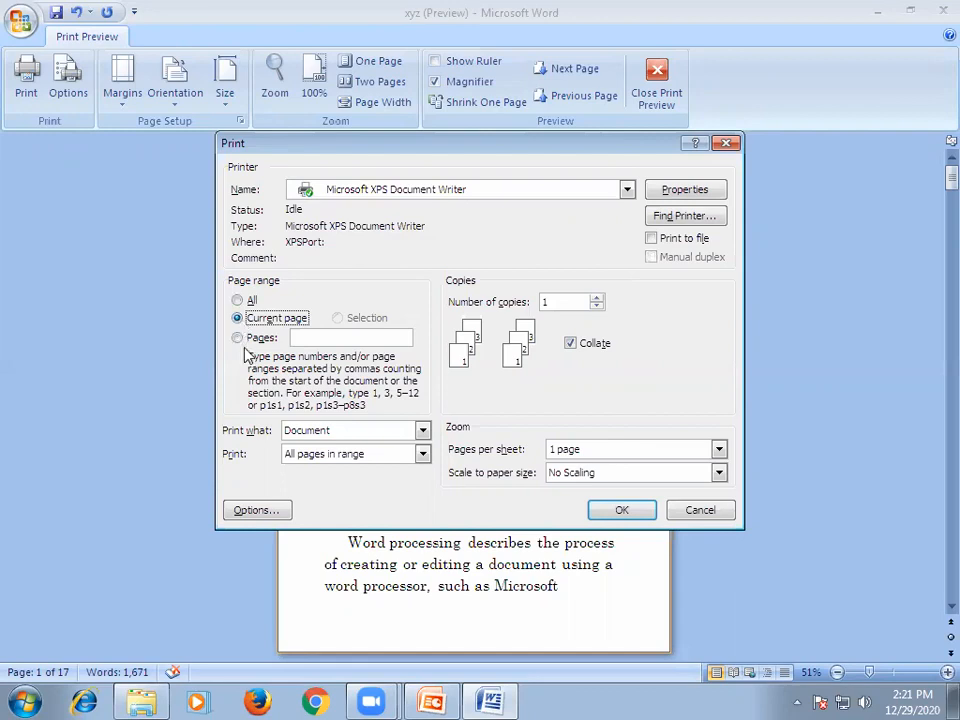
click(238, 338)
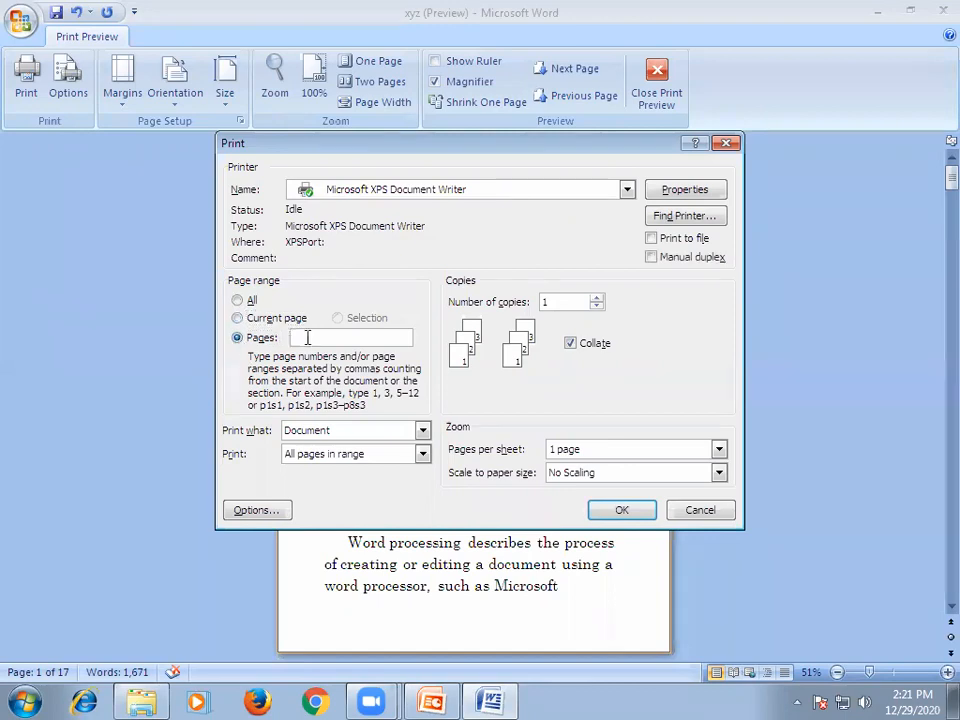
text(1-9)
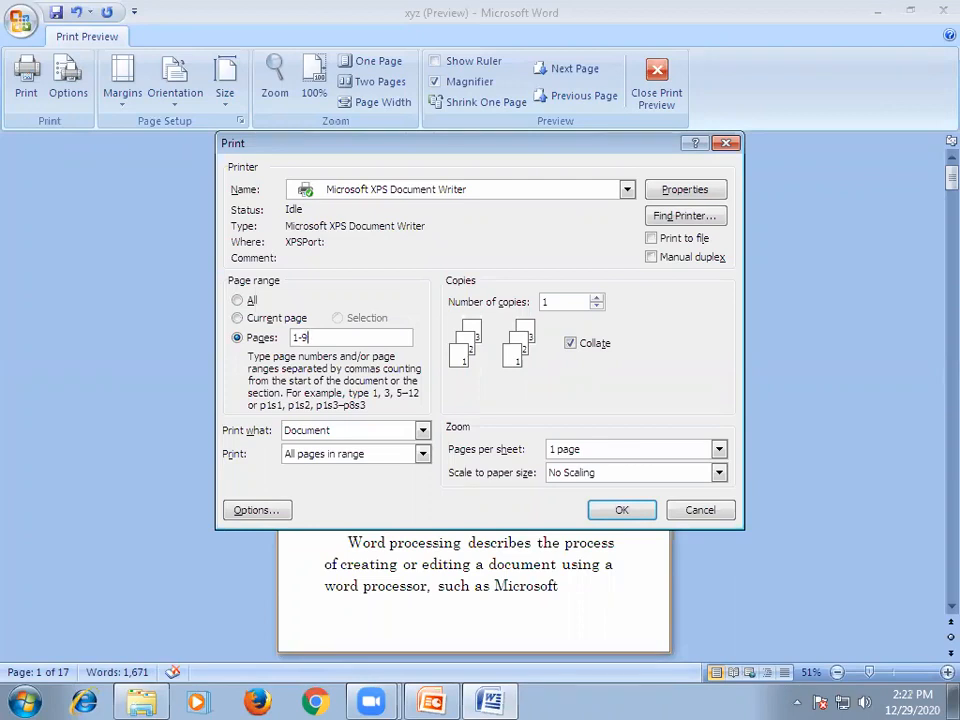
- Change the print range to the individual pages 1,2,5,8, 11
key(BackSpace)
key(BackSpace)
text(,2,5,8, 11)
- Replace the list of individual pages with the page range 1-10
key(BackSpace)
key(BackSpace)
key(BackSpace)
key(BackSpace)
key(BackSpace)
key(BackSpace)
key(BackSpace)
key(BackSpace)
key(BackSpace)
key(BackSpace)
click(300, 337)
text(1-10)
- Set the number of printed copies to 2
click(596, 298)
click(596, 298)
click(596, 298)
click(596, 298)
click(598, 306)
click(598, 306)
click(598, 306)
- Try Document properties as the content to print, and set it back to Document
click(423, 430)
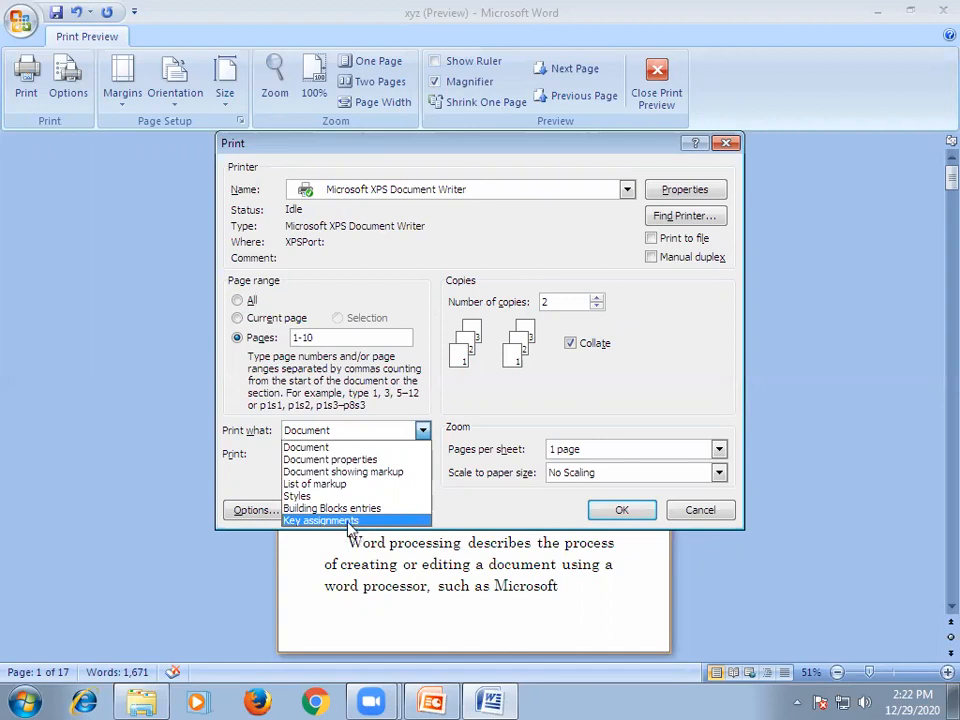
click(318, 459)
click(423, 430)
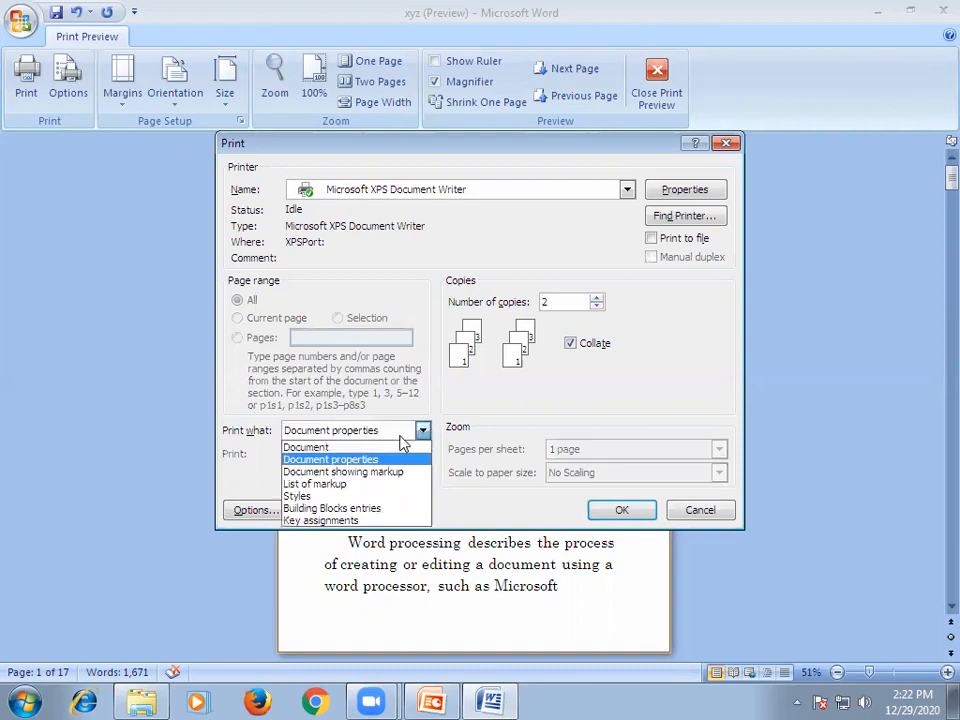
click(355, 447)
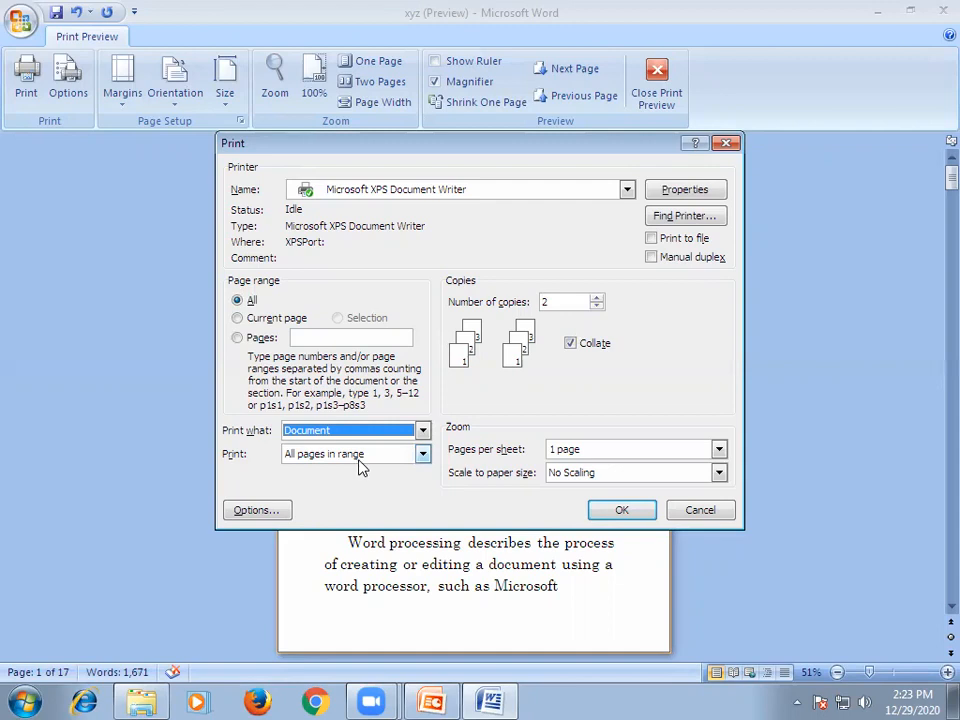
- Try the Odd pages and Even pages print options, and close the print settings without printing
click(423, 455)
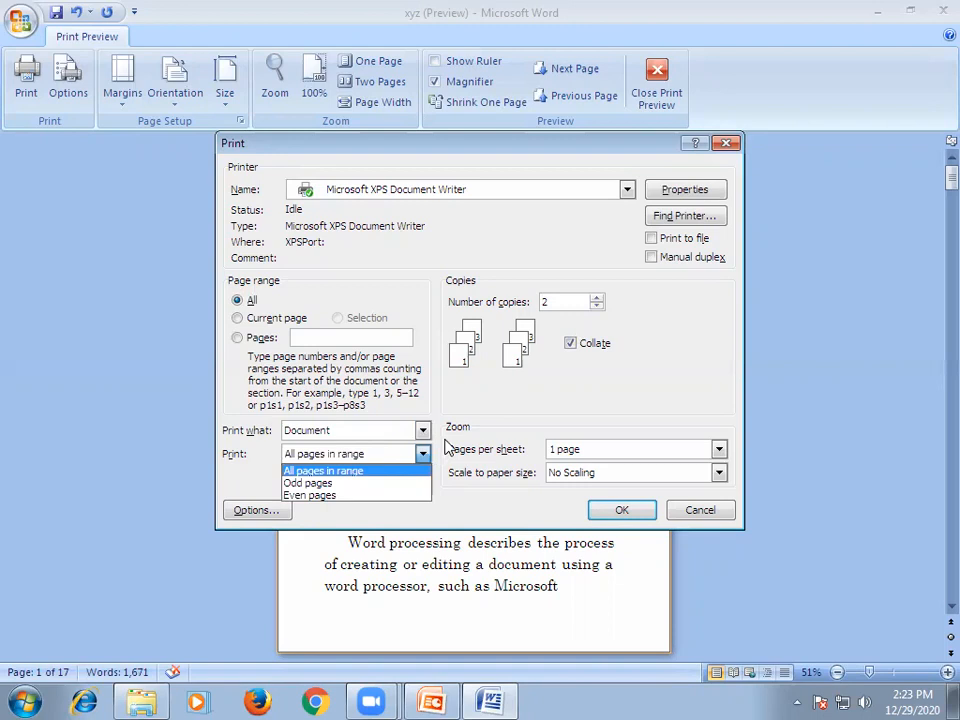
click(305, 483)
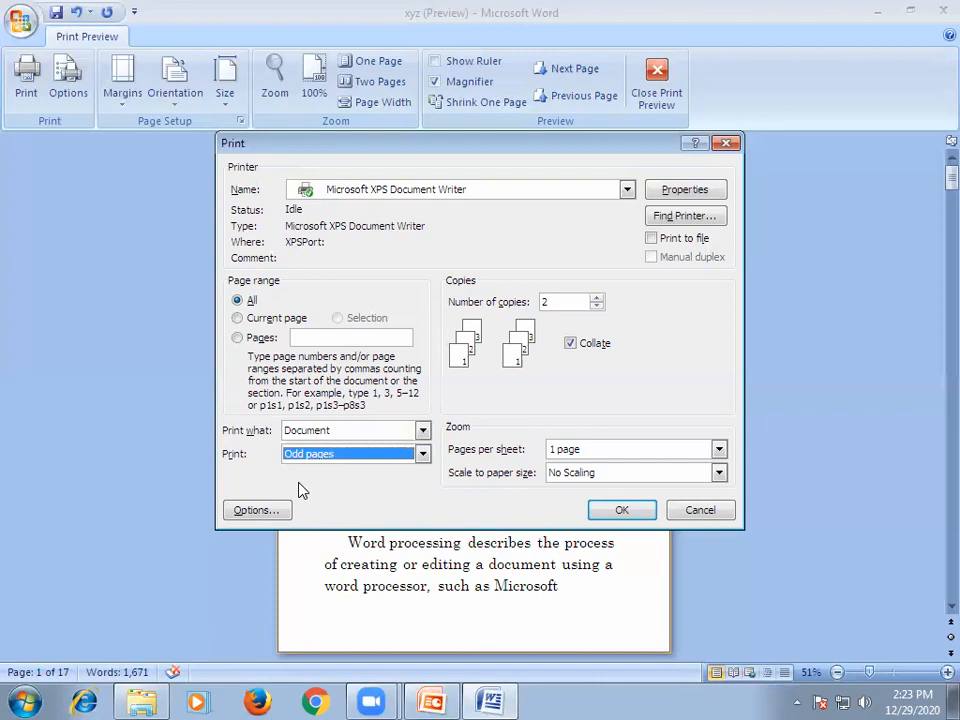
click(423, 455)
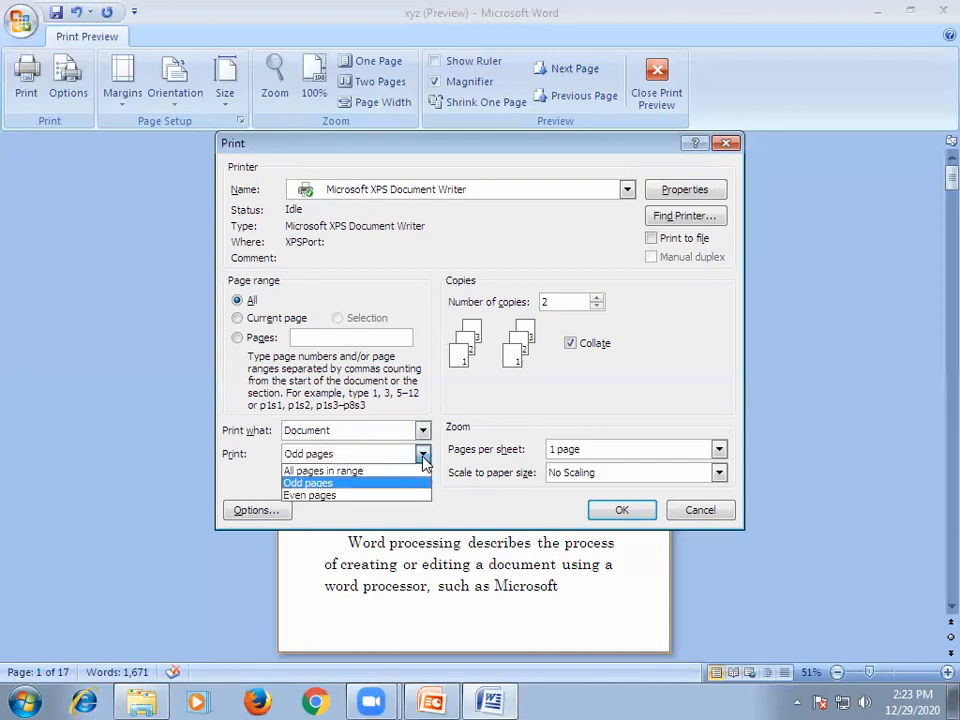
click(318, 495)
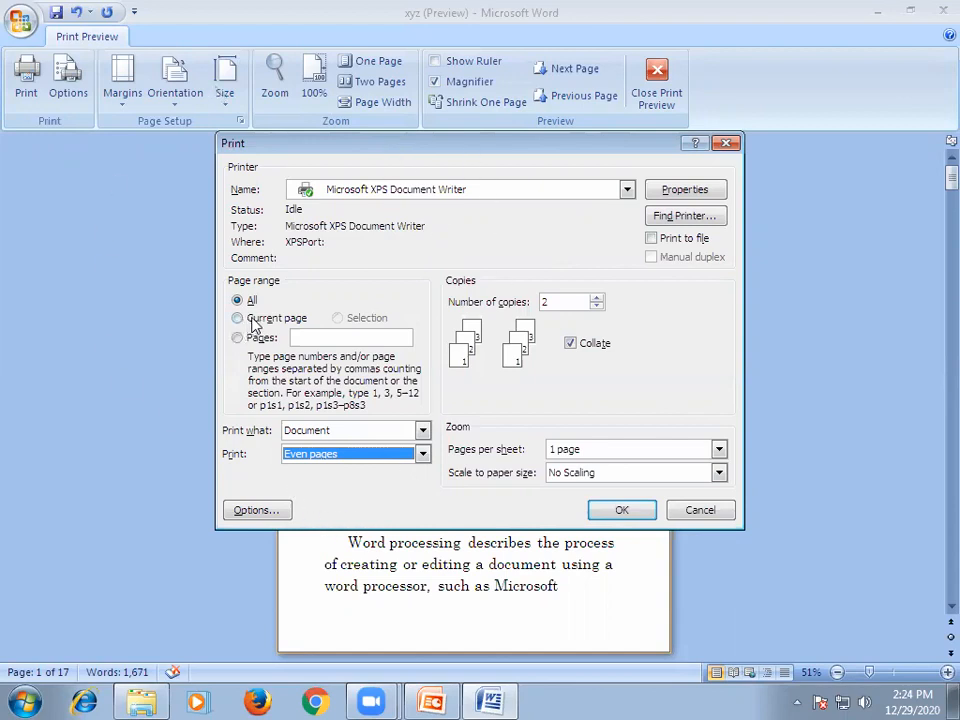
click(725, 146)
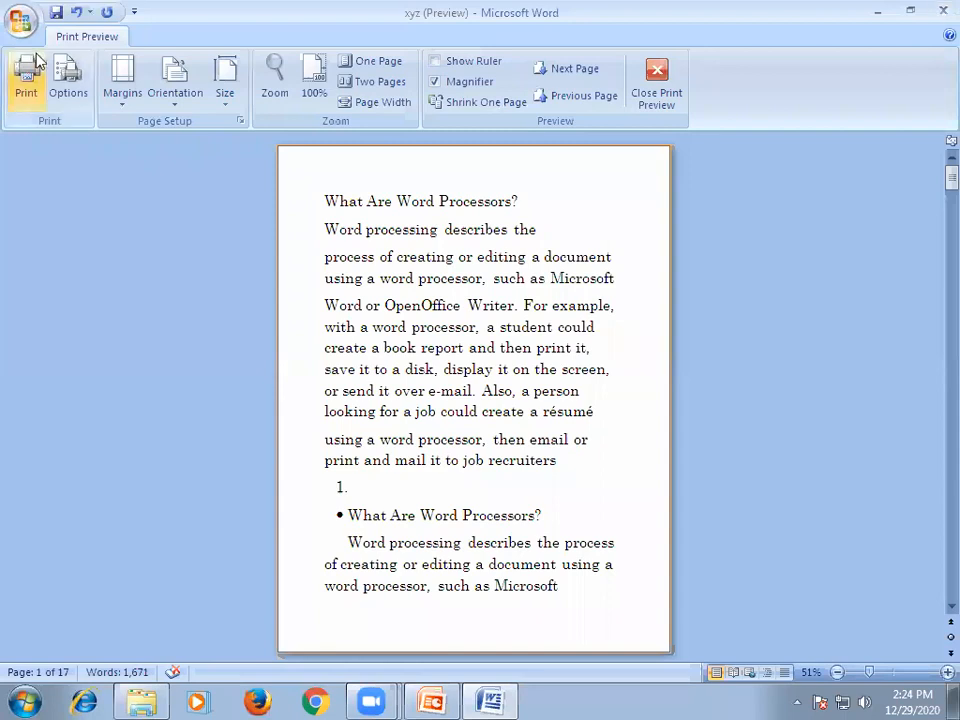
- Switch to the "unit 1 ms office" presentation in PowerPoint, start the slide show from slide 10 and advance to the Page Setup slide
click(428, 698)
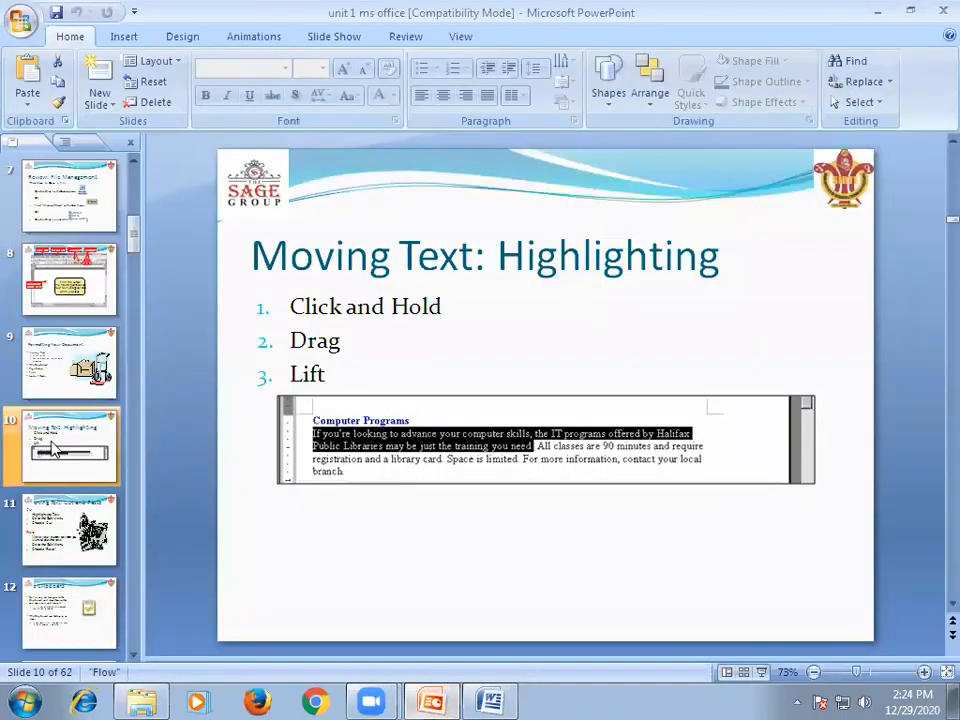
click(759, 674)
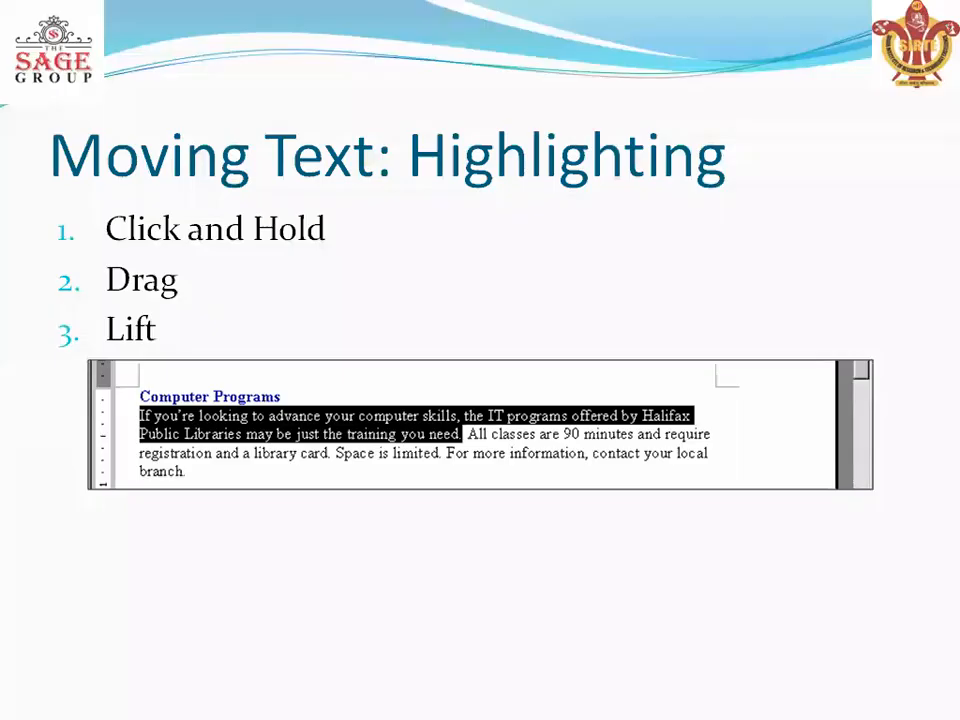
click(619, 292)
click(619, 292)
click(619, 292)
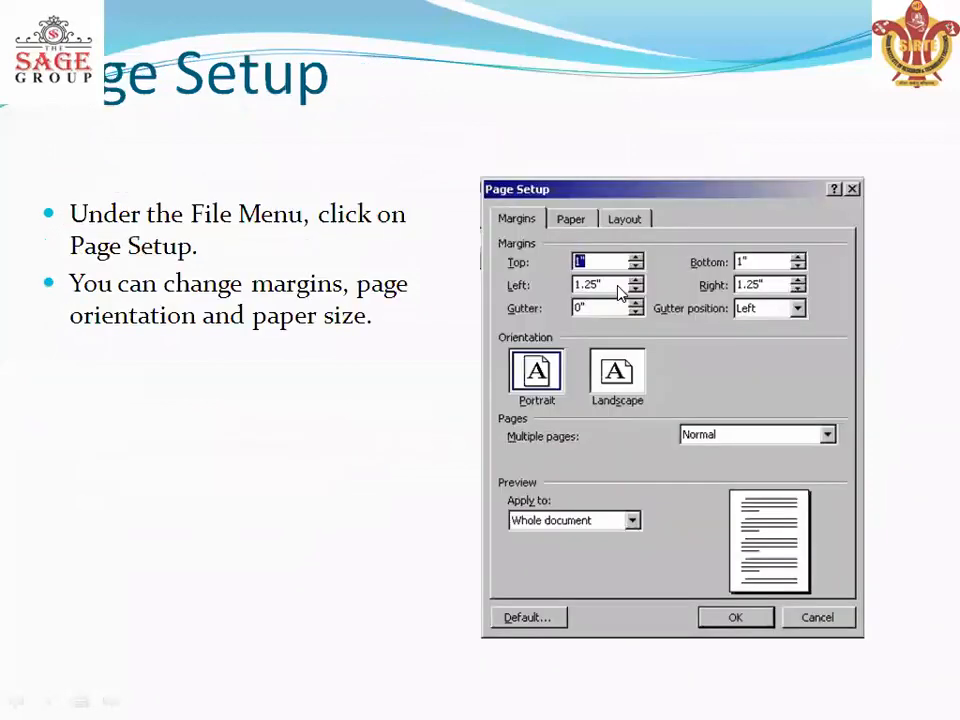
click(619, 292)
key(Left)
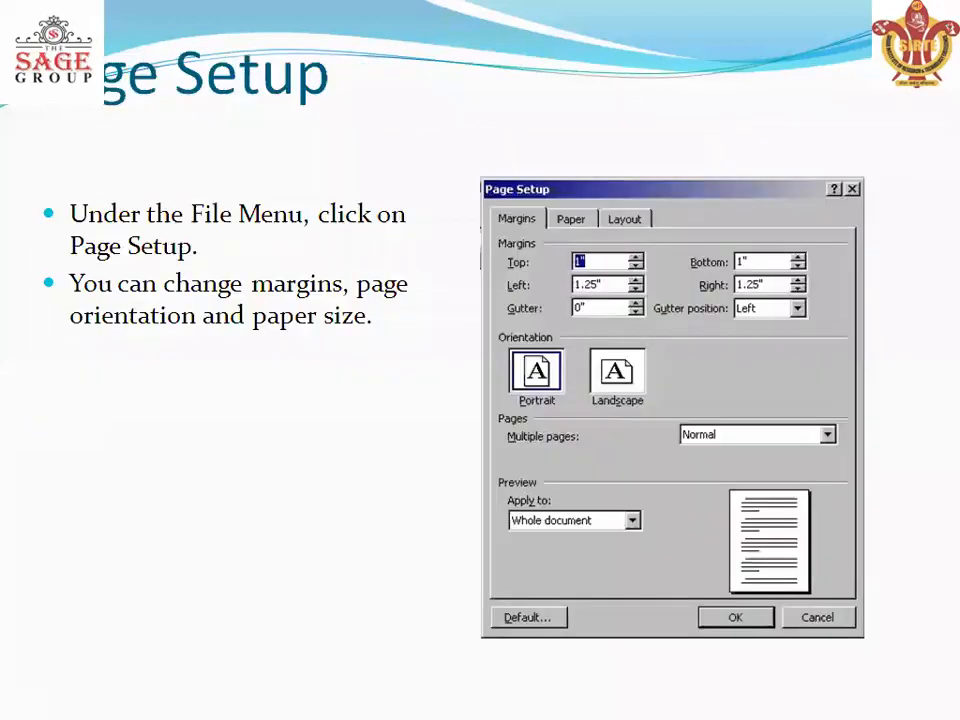